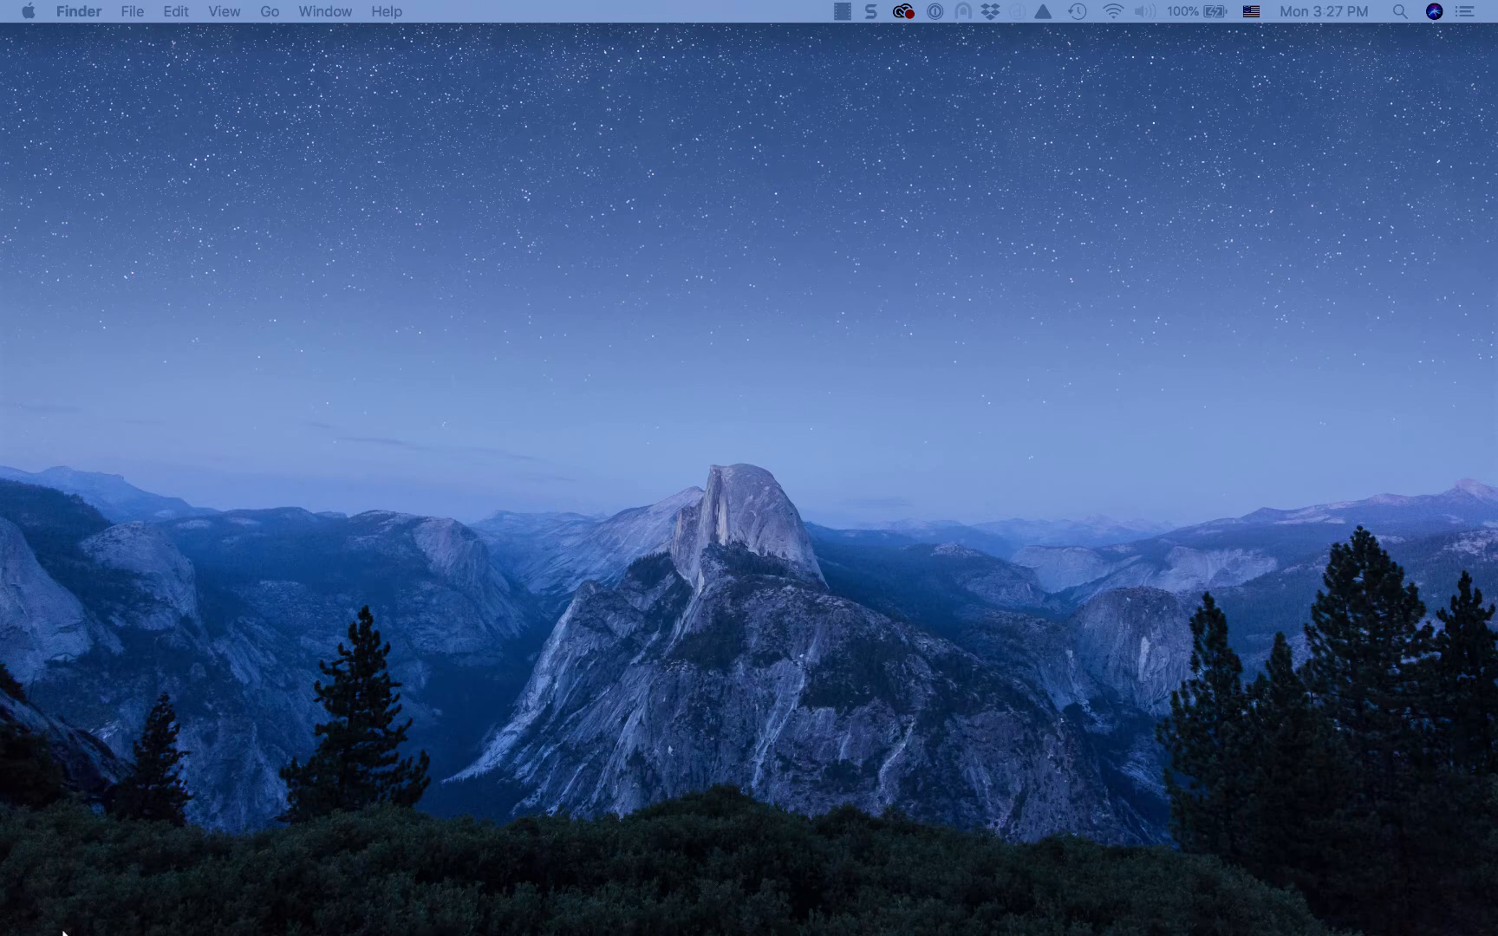
# - Open Safari and search the web for "anaconda download"
pyautogui.click(121, 918)
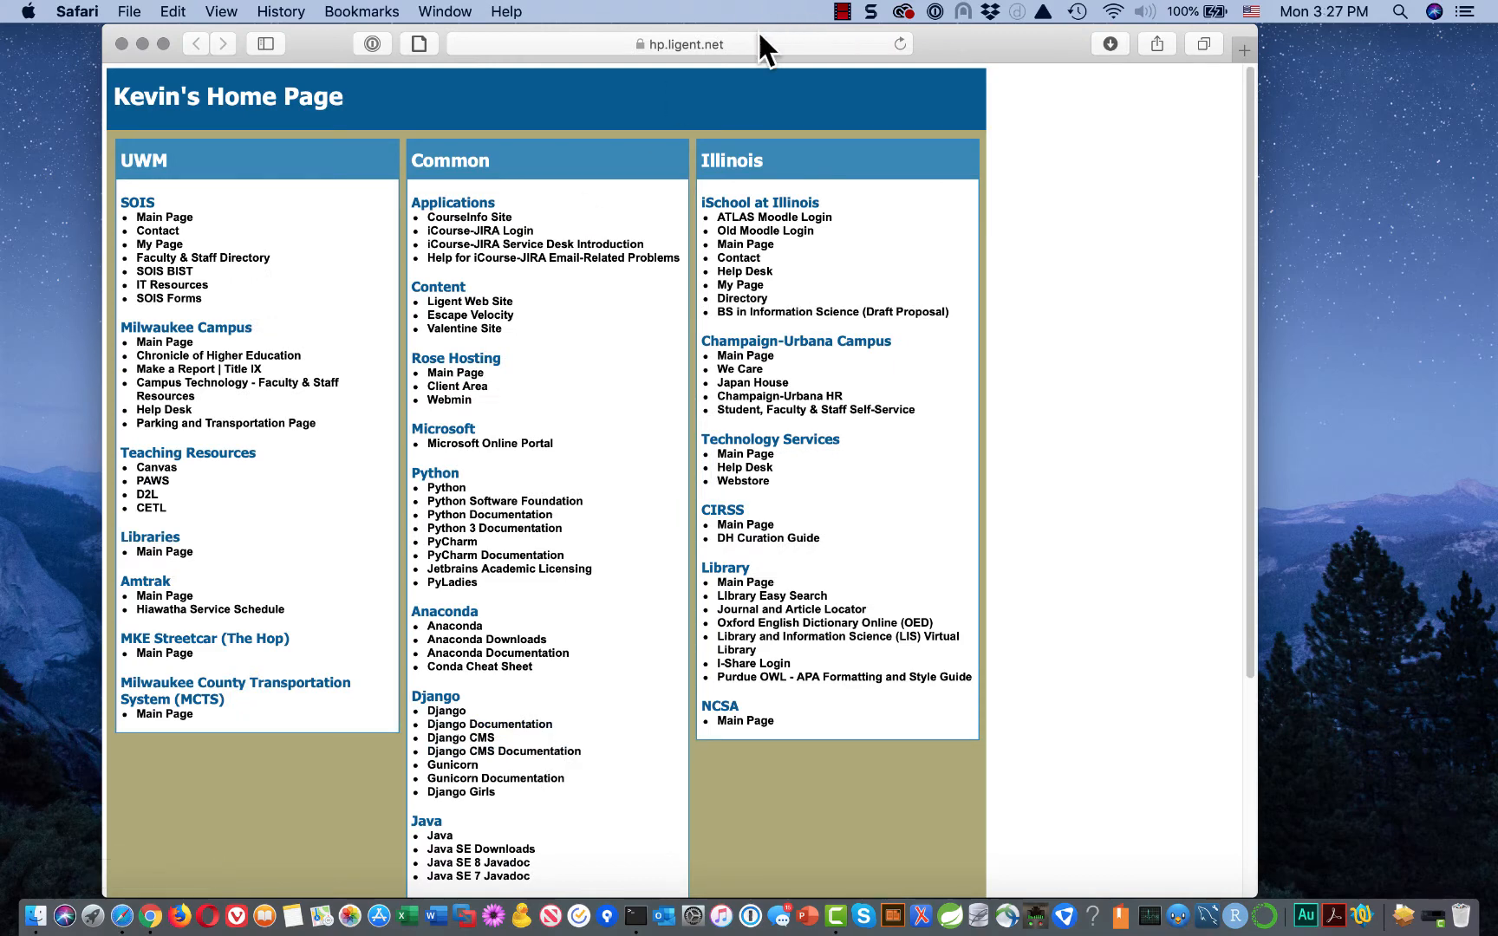
pyautogui.click(762, 42)
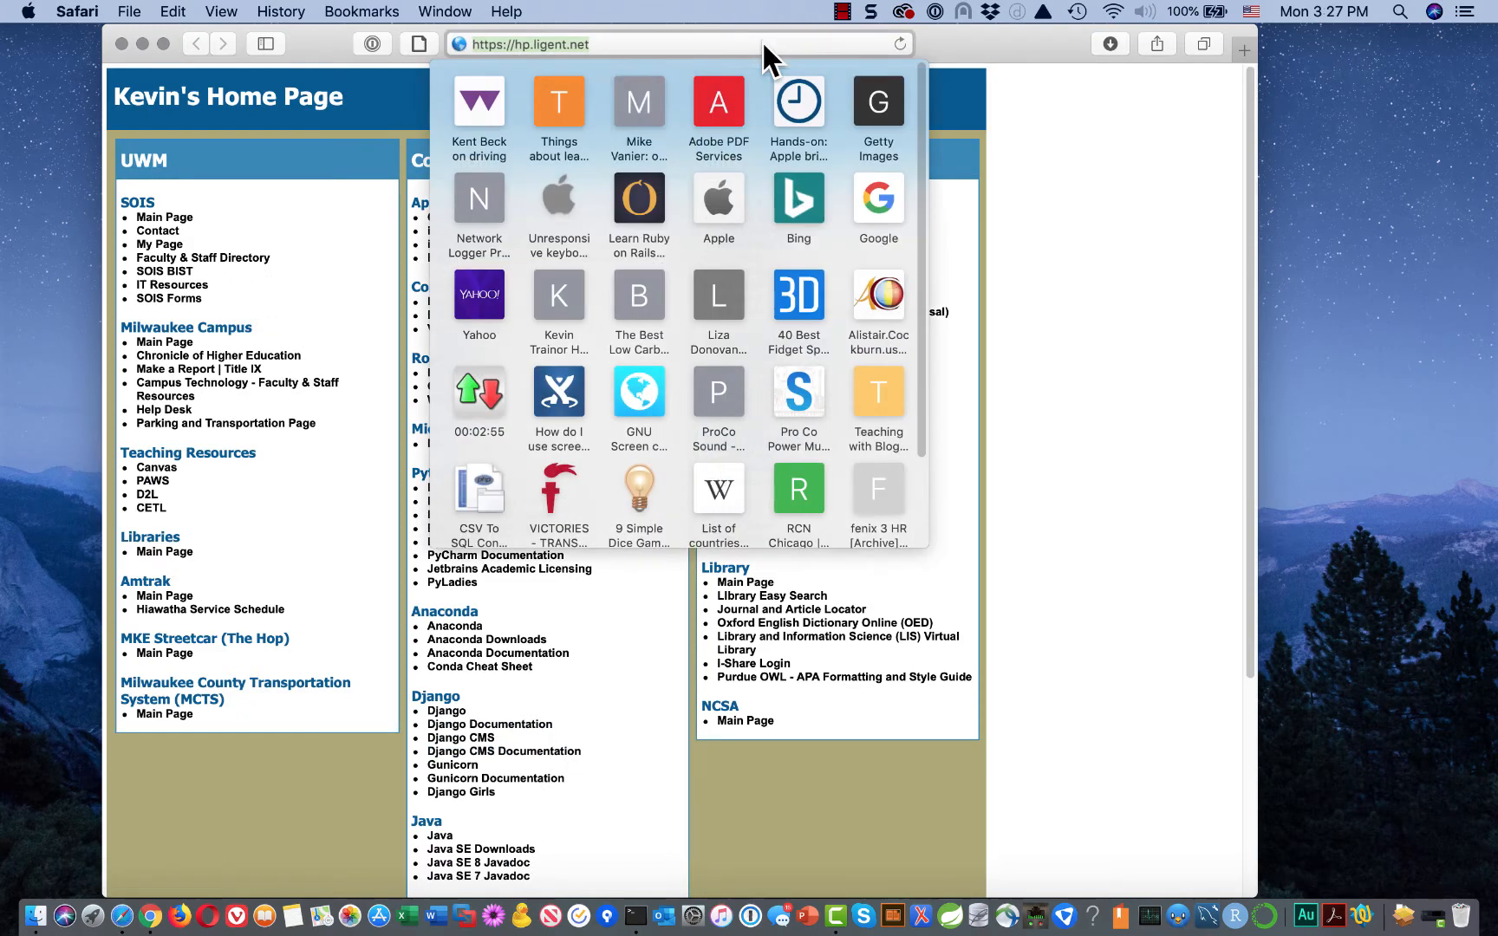
pyautogui.write('a')
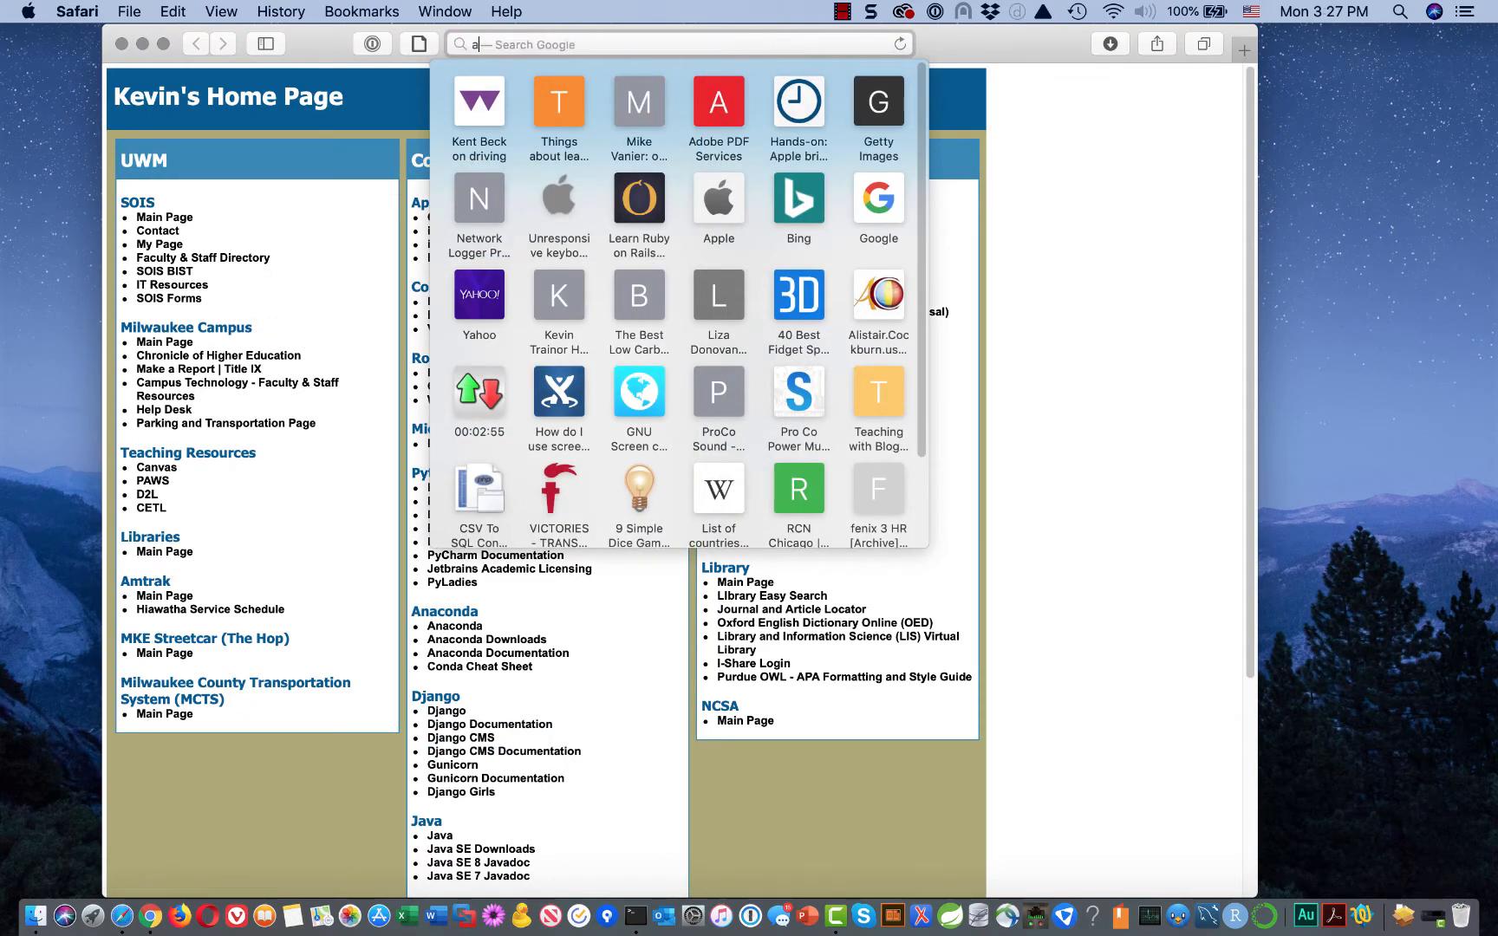
pyautogui.write('naconda')
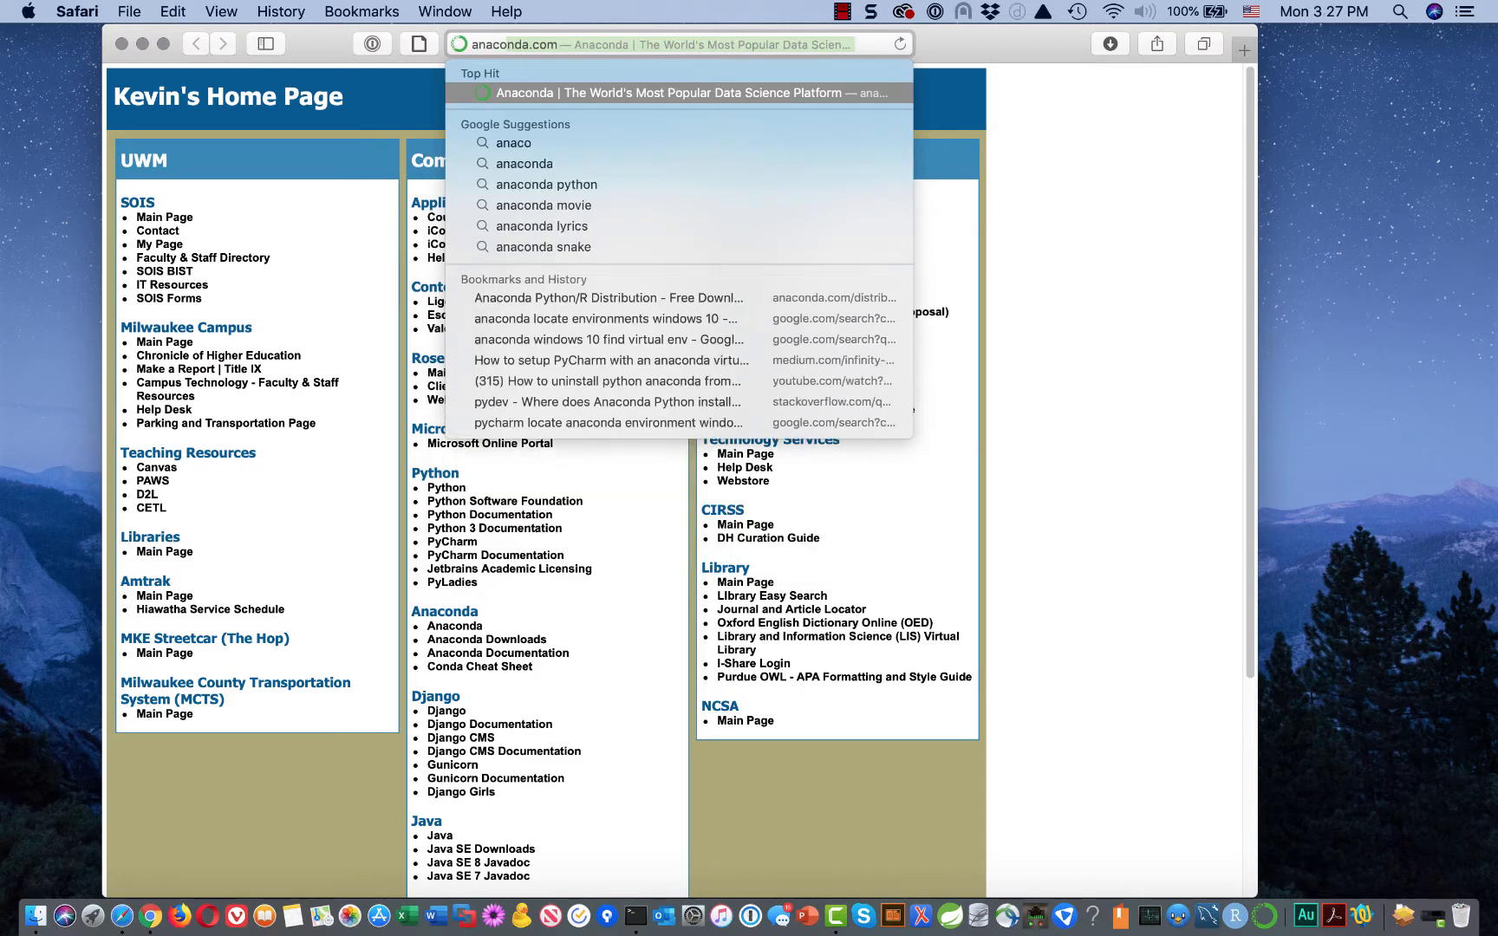
pyautogui.press('BackSpace')
pyautogui.write('download')
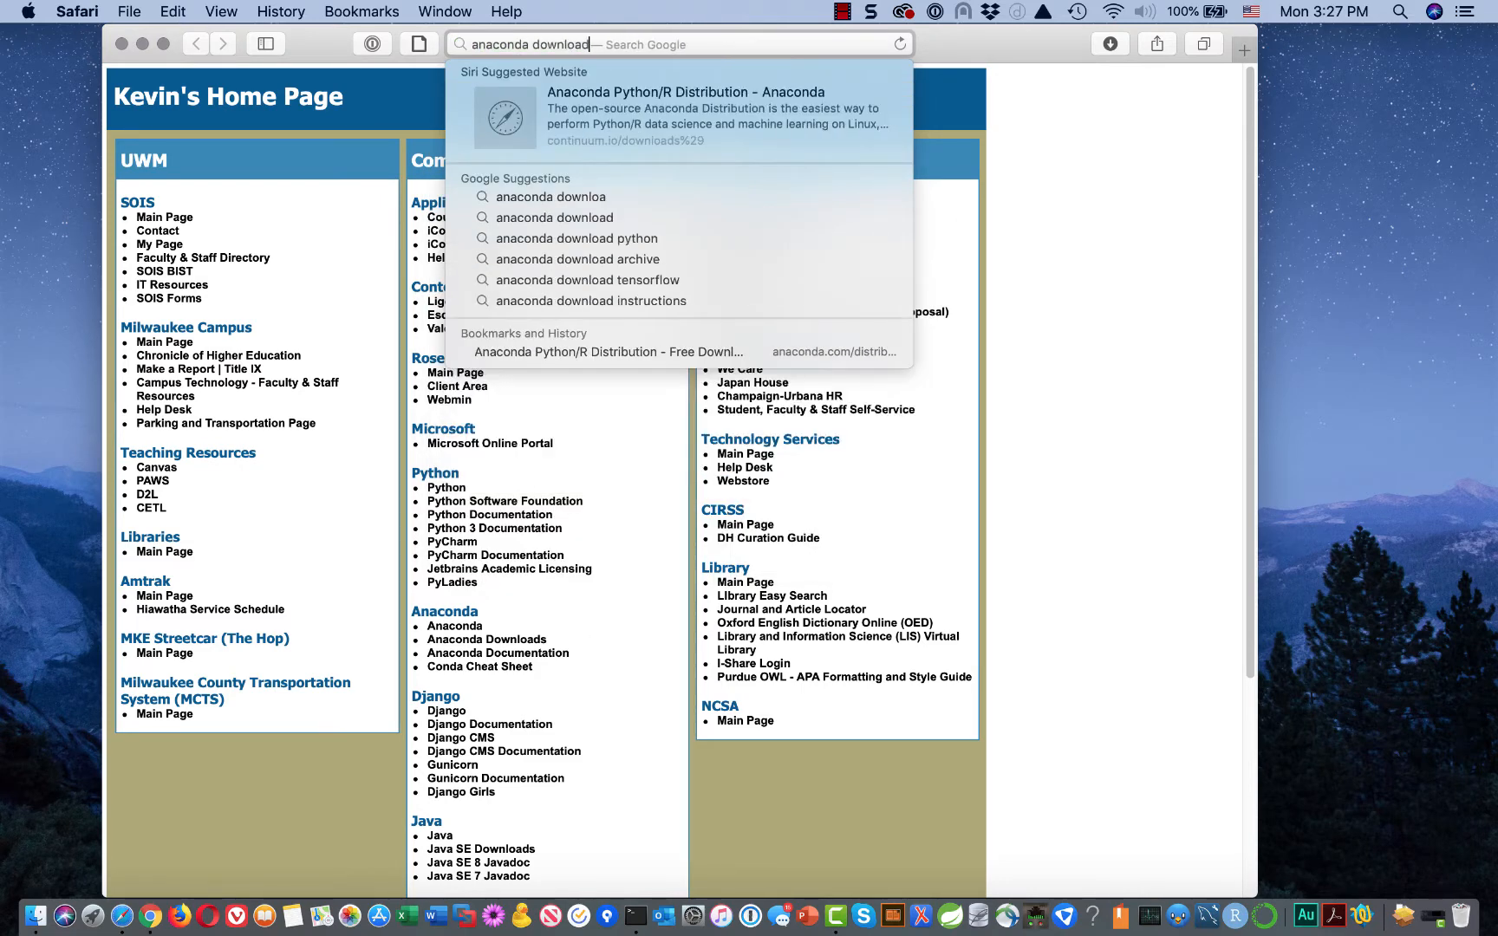
pyautogui.press('Return')
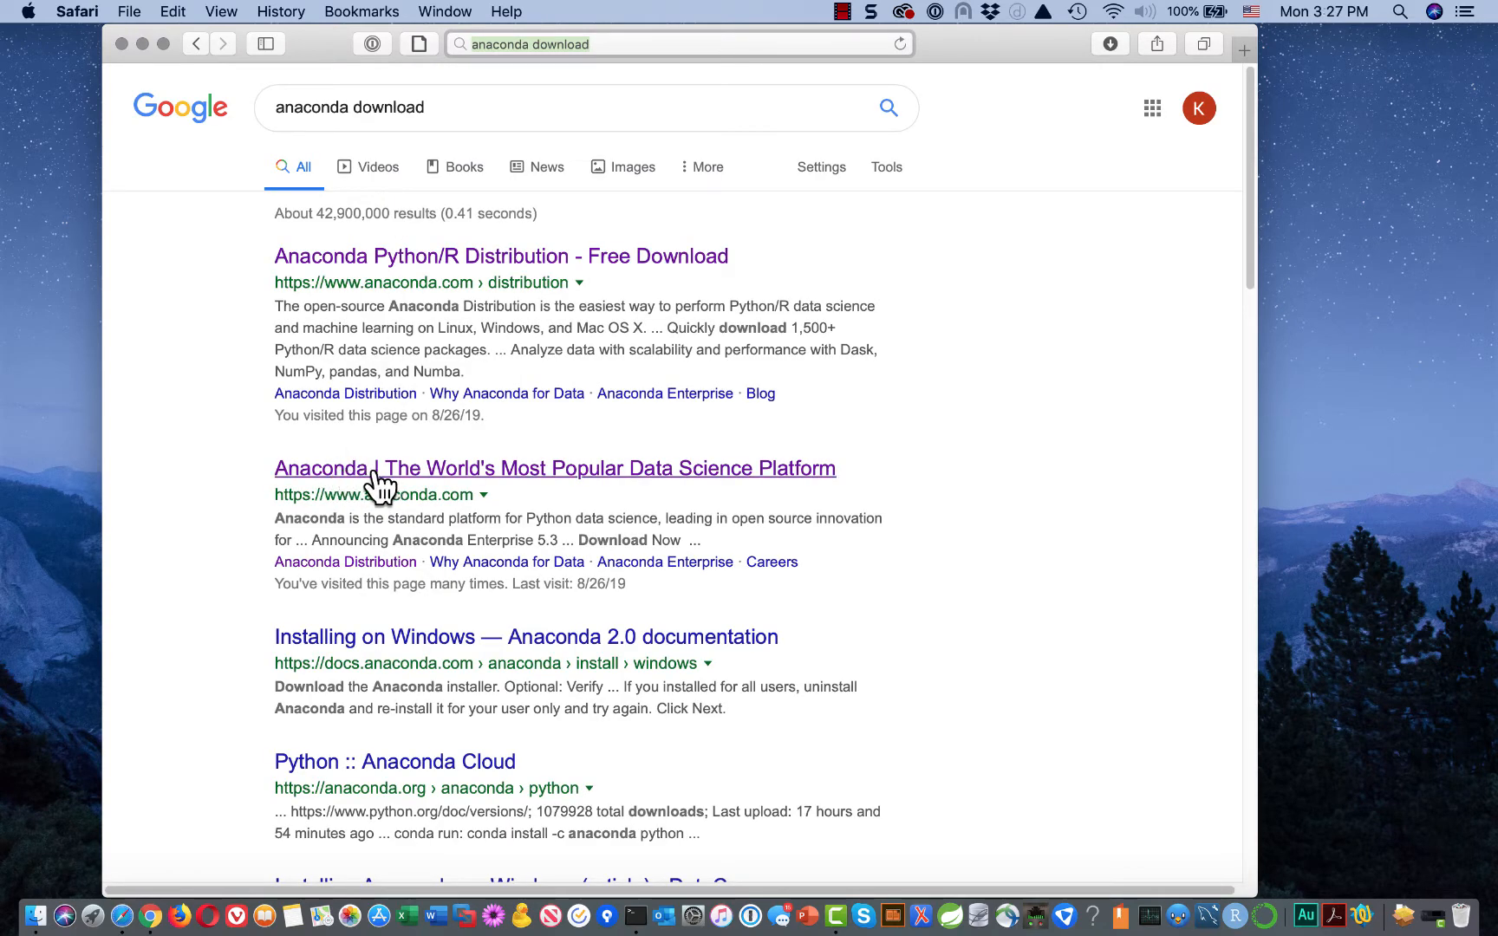
# - Go to the Anaconda site's download page and download the Python 3.7 64-Bit Graphical Installer for macOS
pyautogui.click(354, 470)
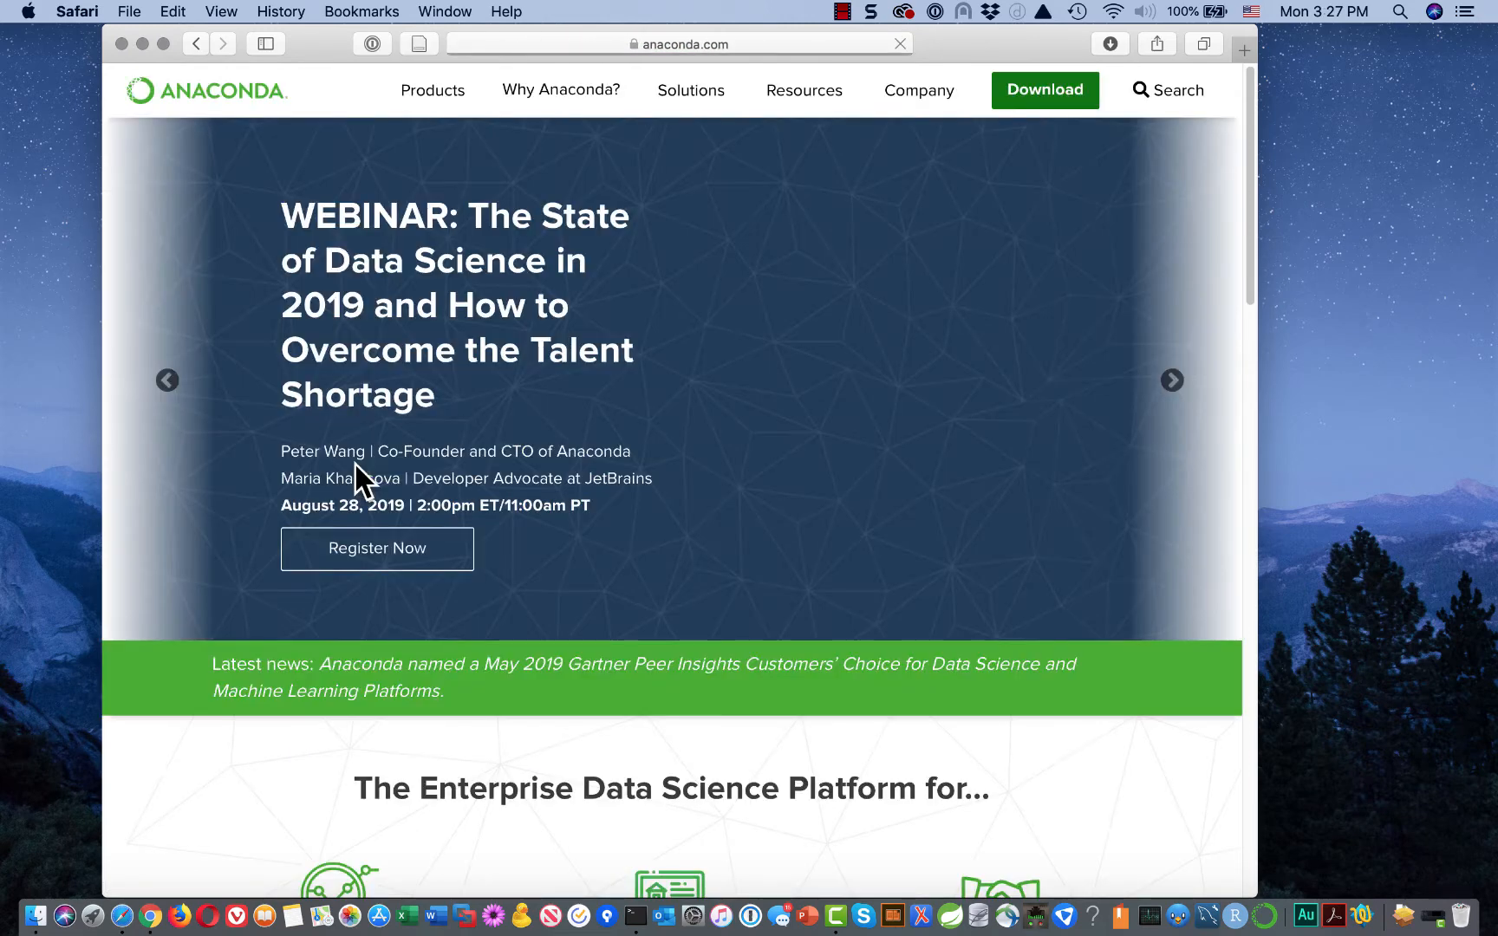
pyautogui.click(1058, 84)
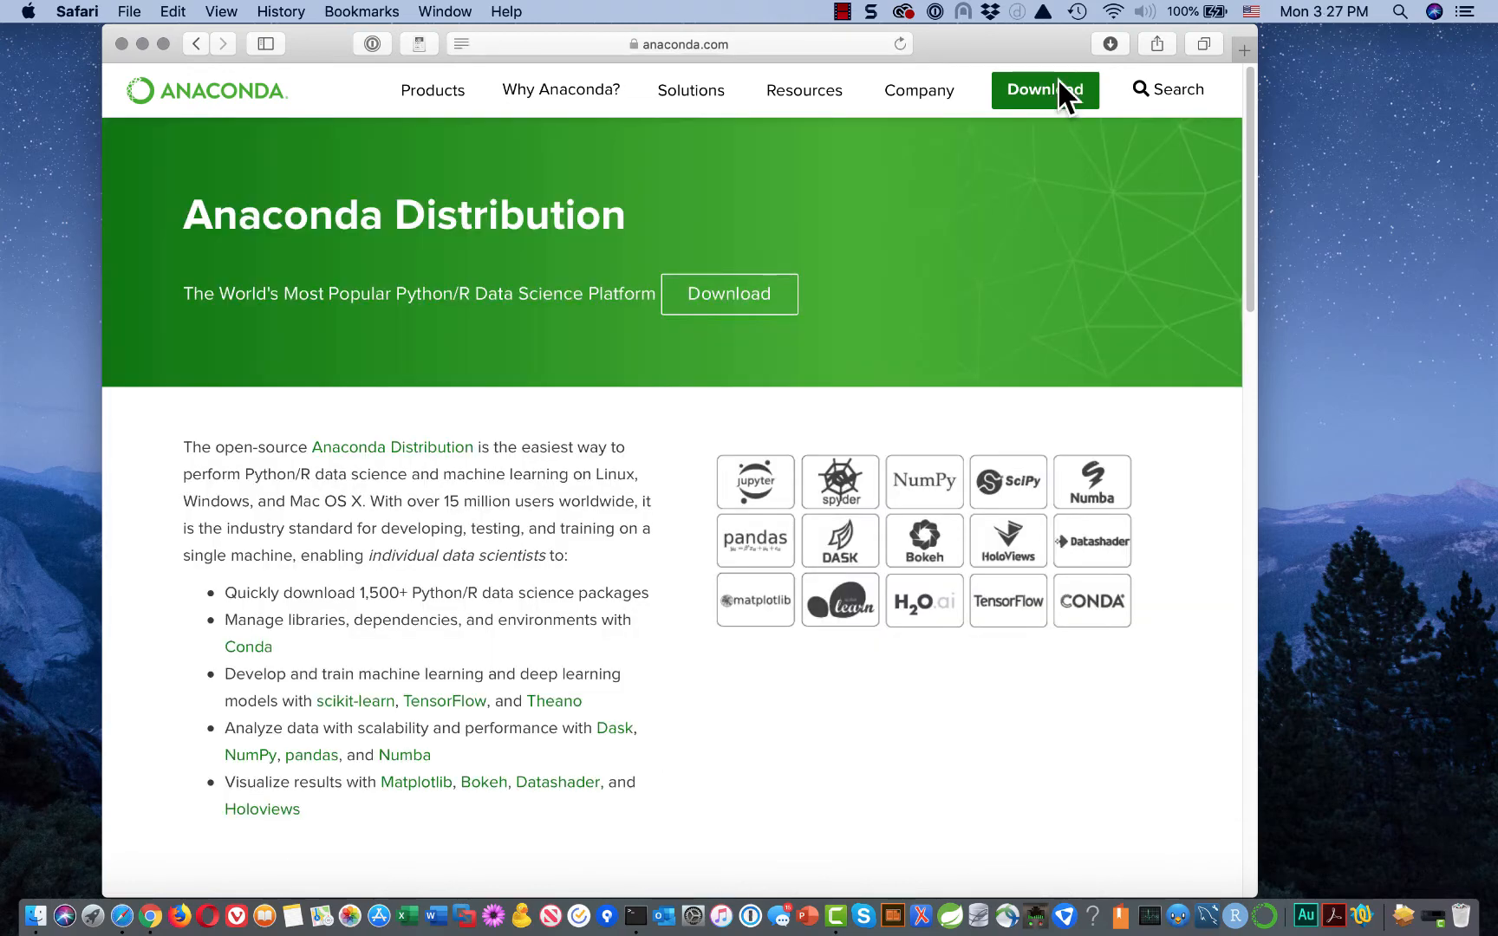
pyautogui.scroll(-5, 1014, 191)
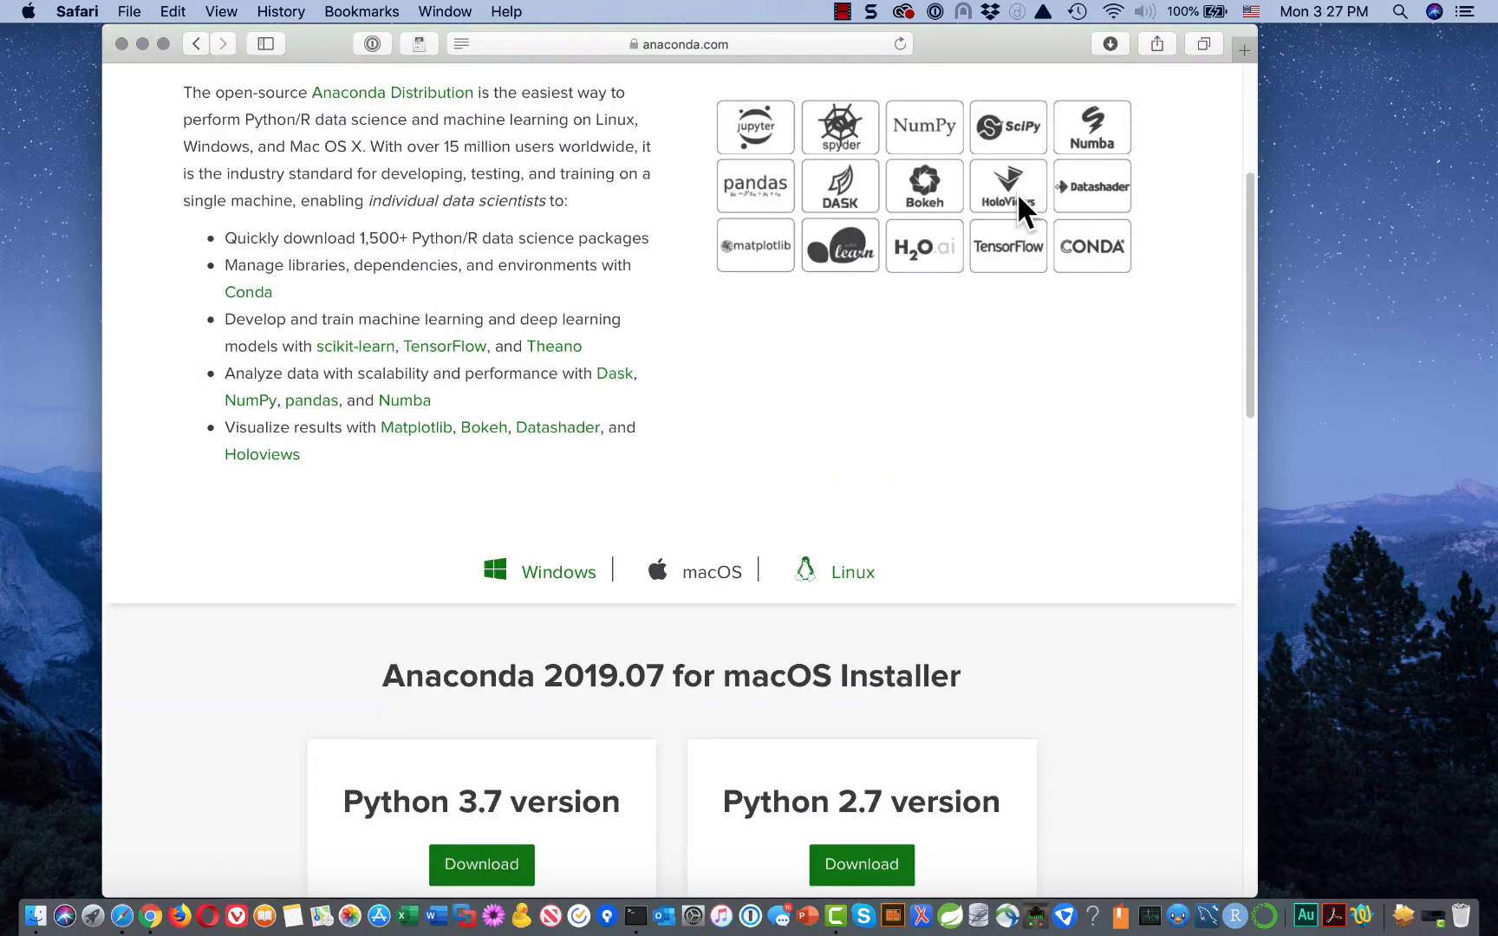
pyautogui.scroll(-3, 1014, 207)
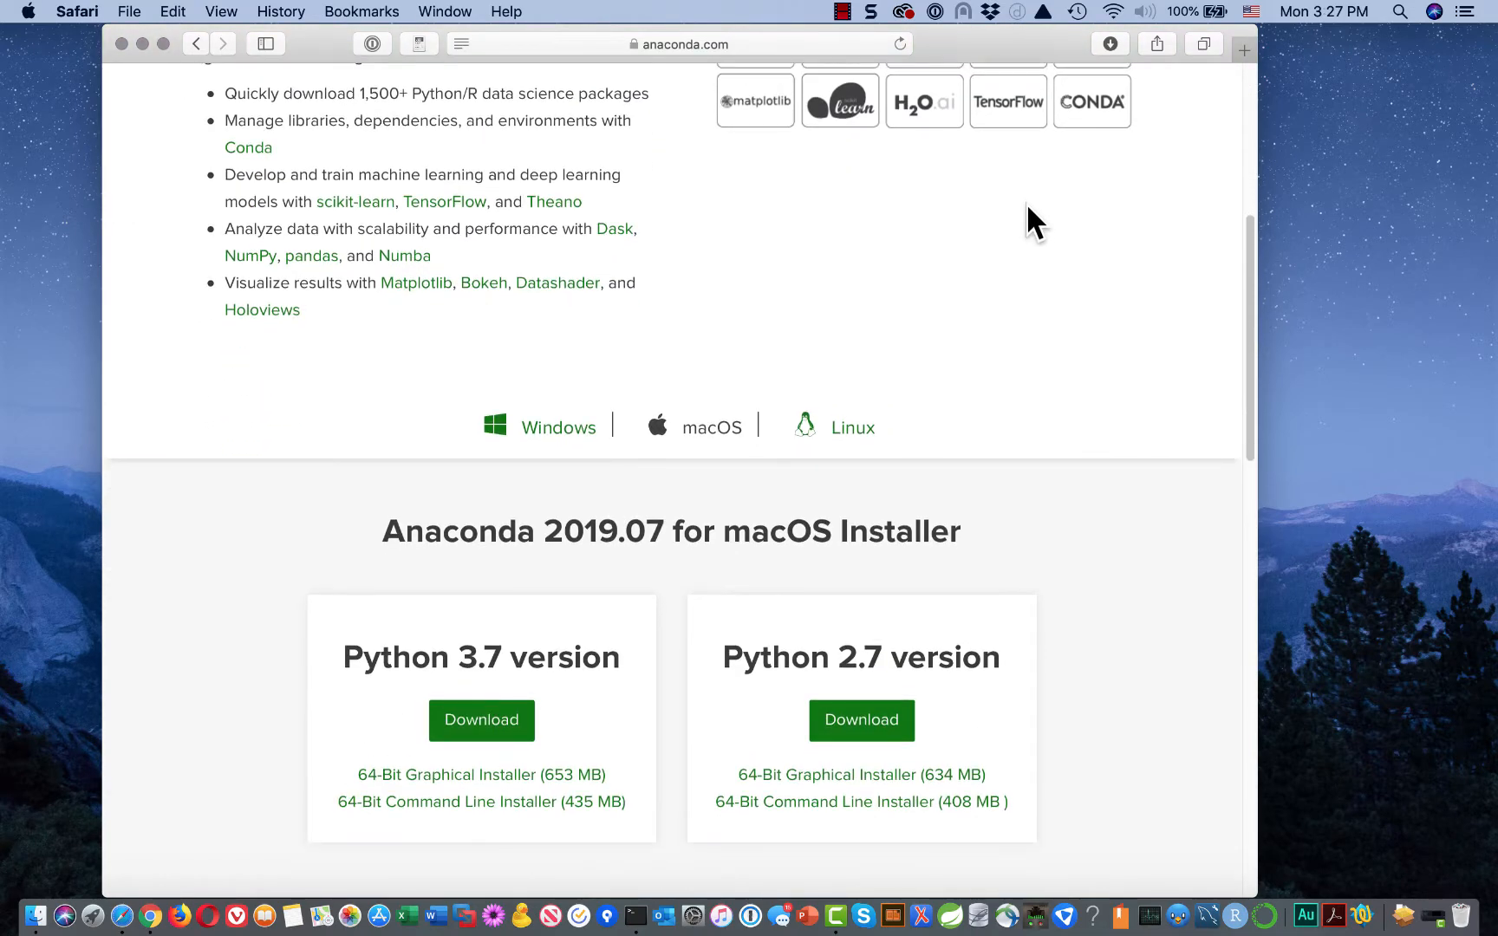
pyautogui.scroll(-3, 1026, 205)
pyautogui.scroll(-2, 1026, 209)
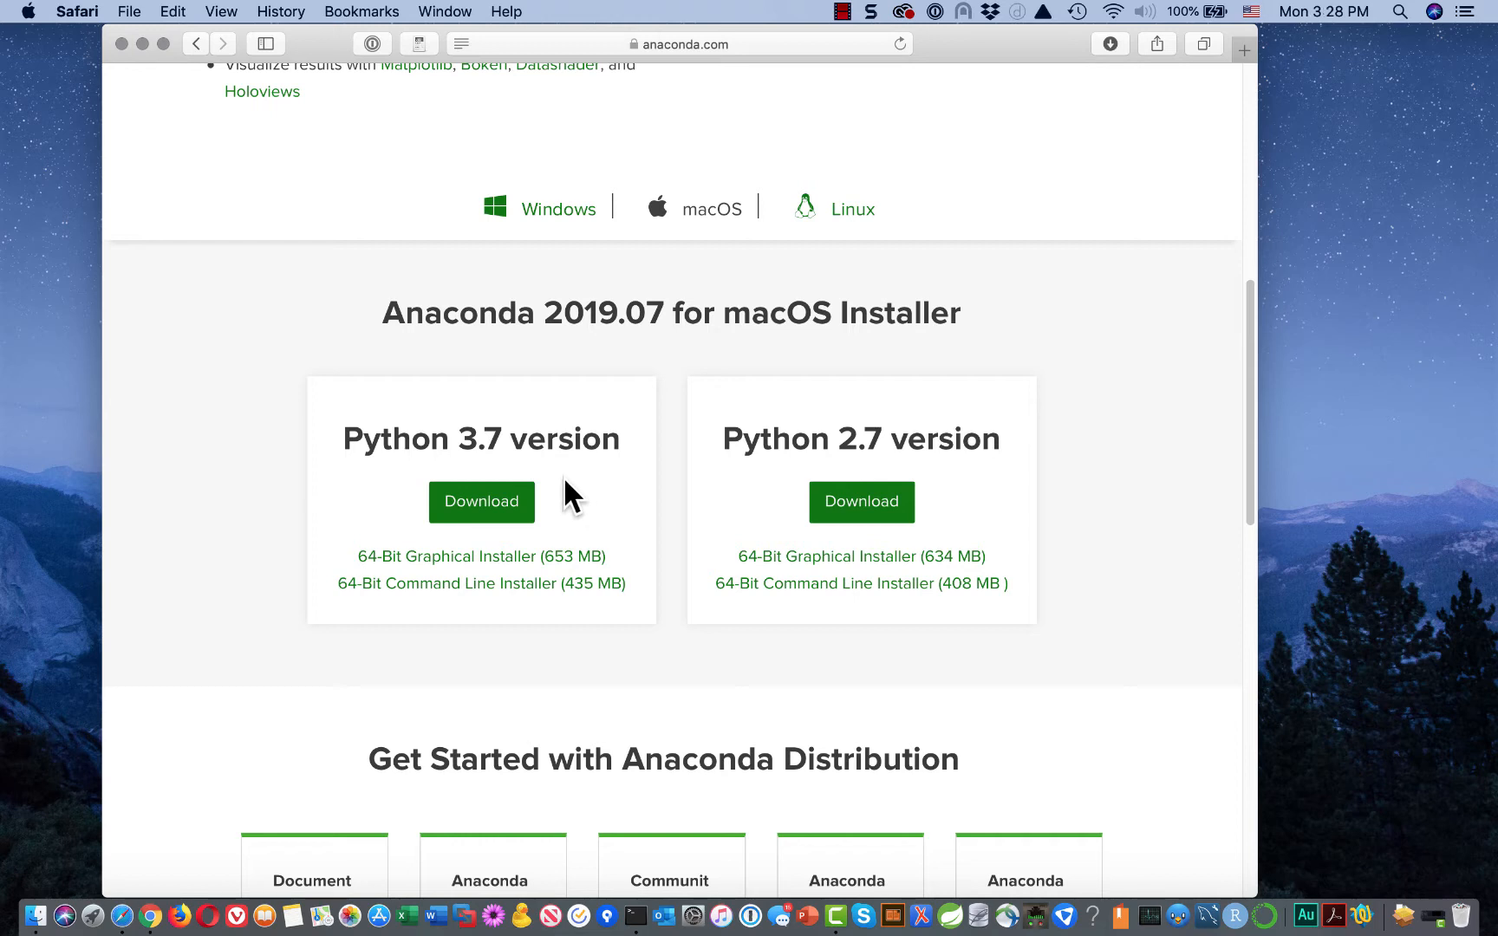
pyautogui.scroll(-2, 563, 472)
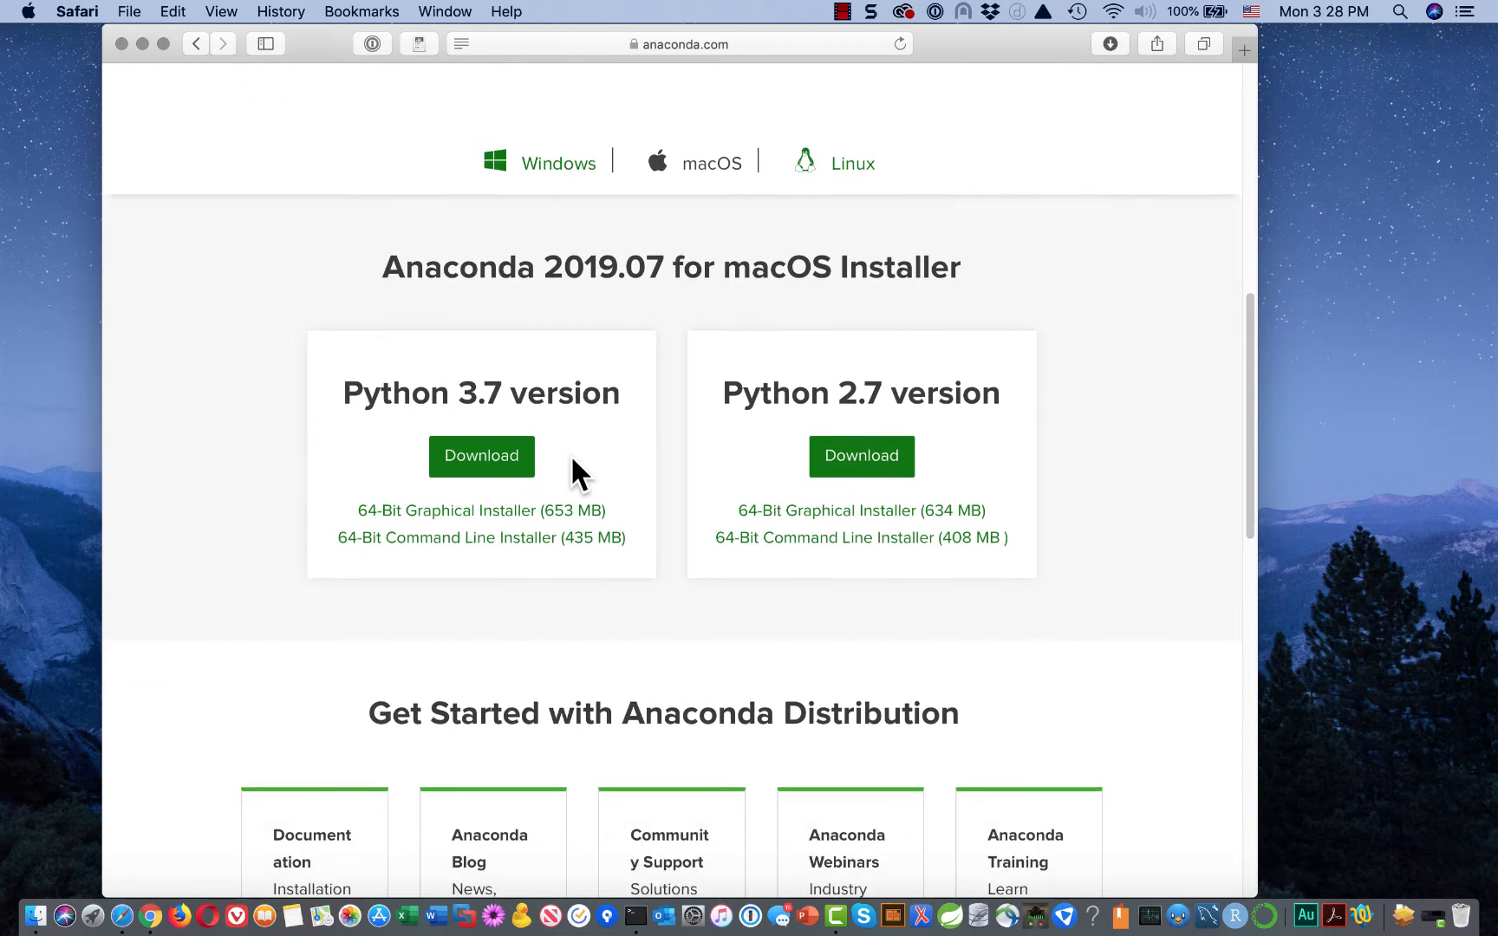
pyautogui.scroll(-1, 571, 468)
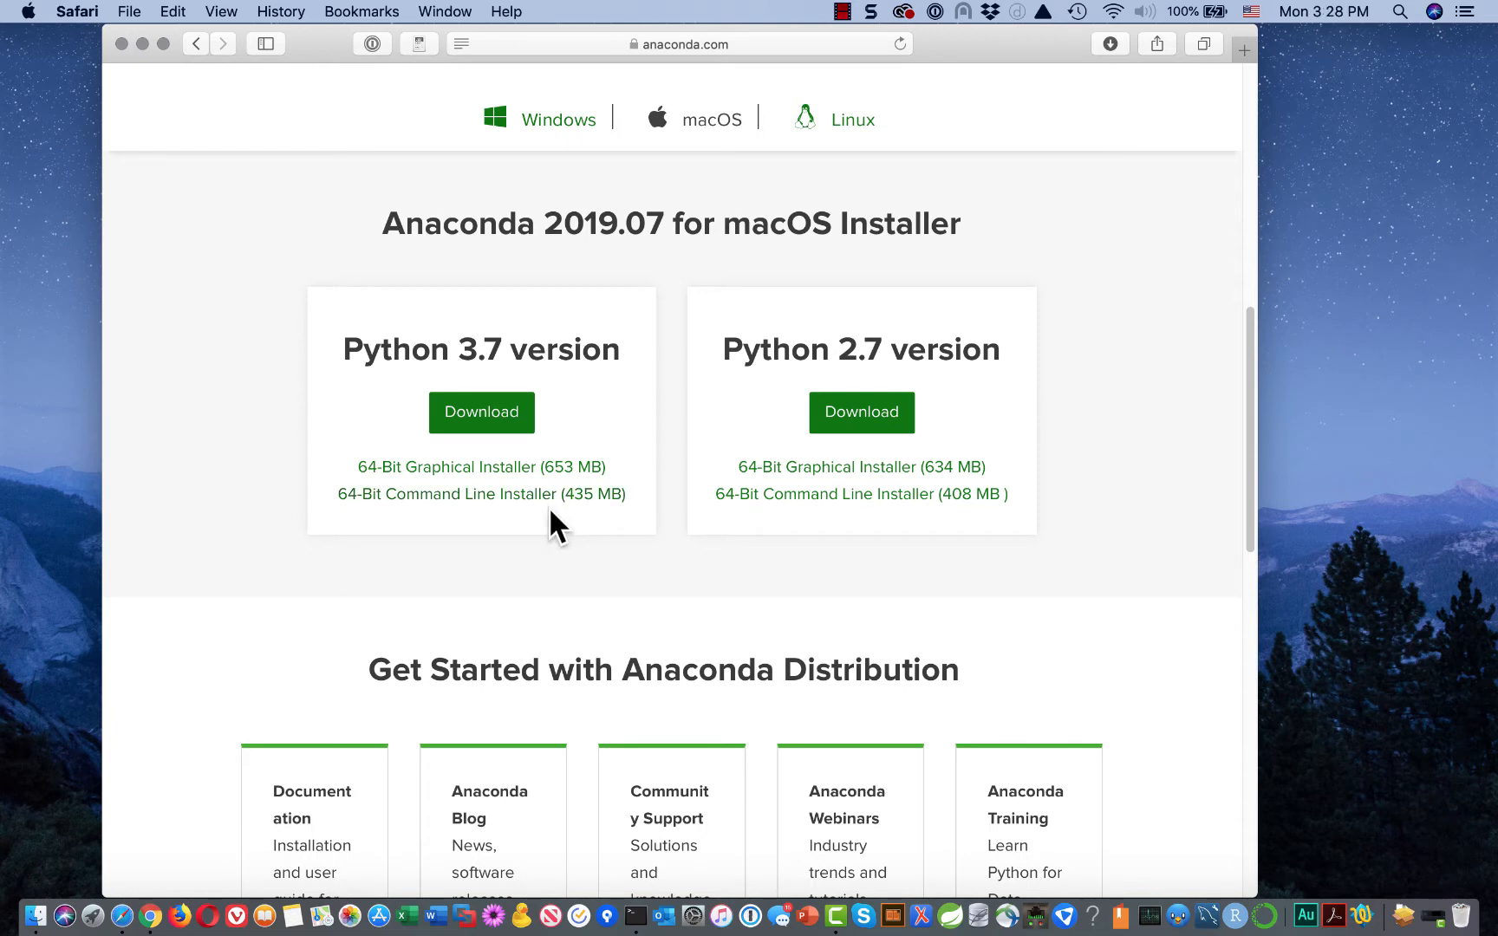
pyautogui.click(475, 466)
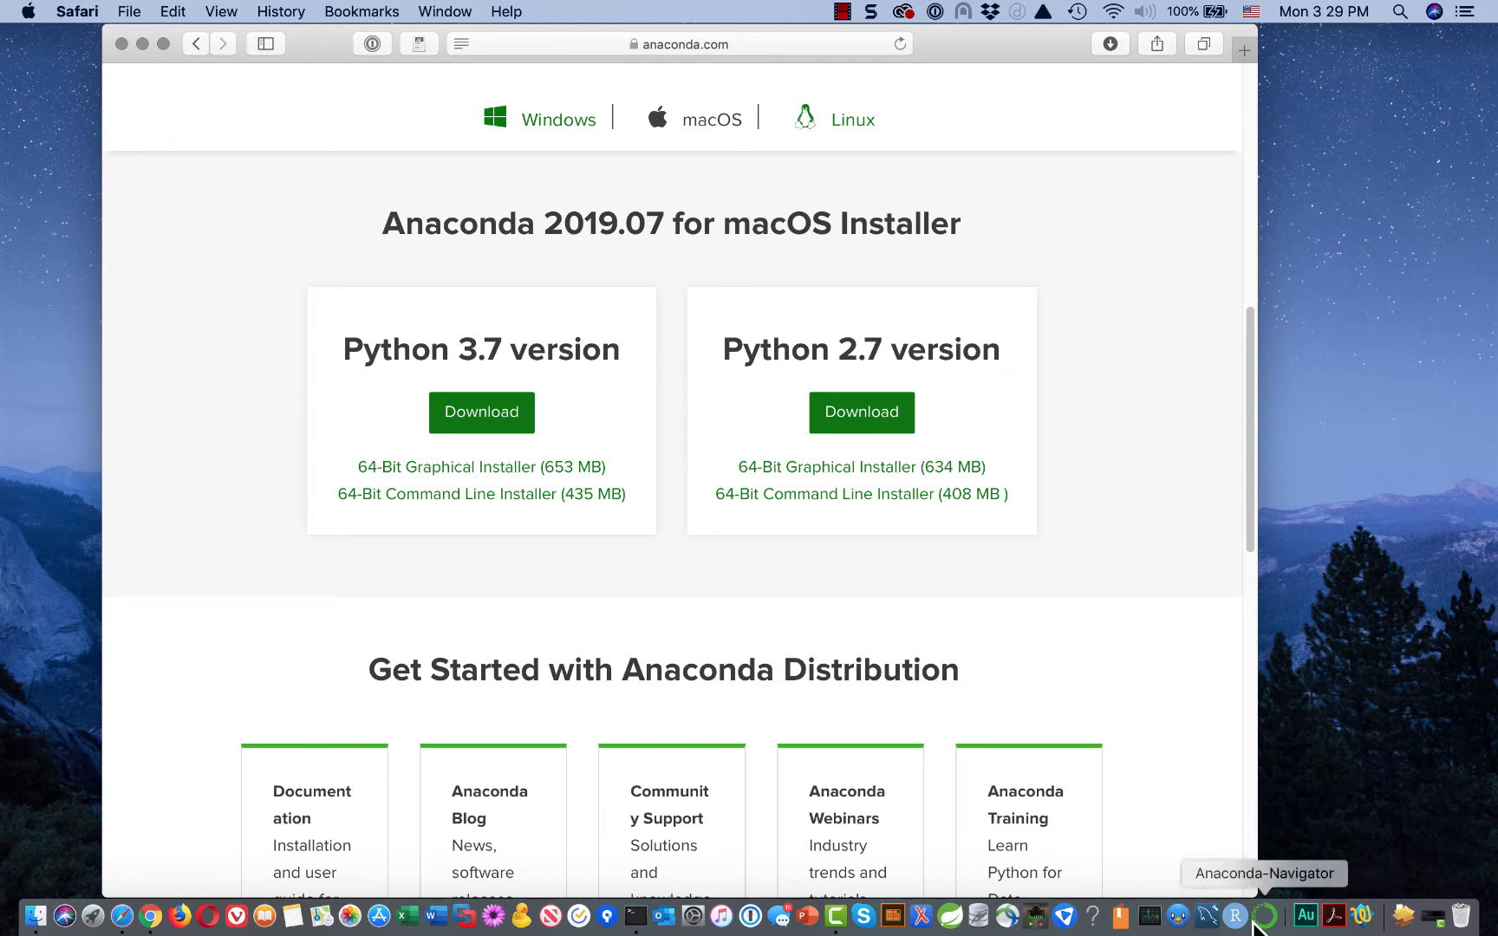
# - Close the browser window and show the Downloads folder in a new Finder window, moved fully into view
pyautogui.click(121, 43)
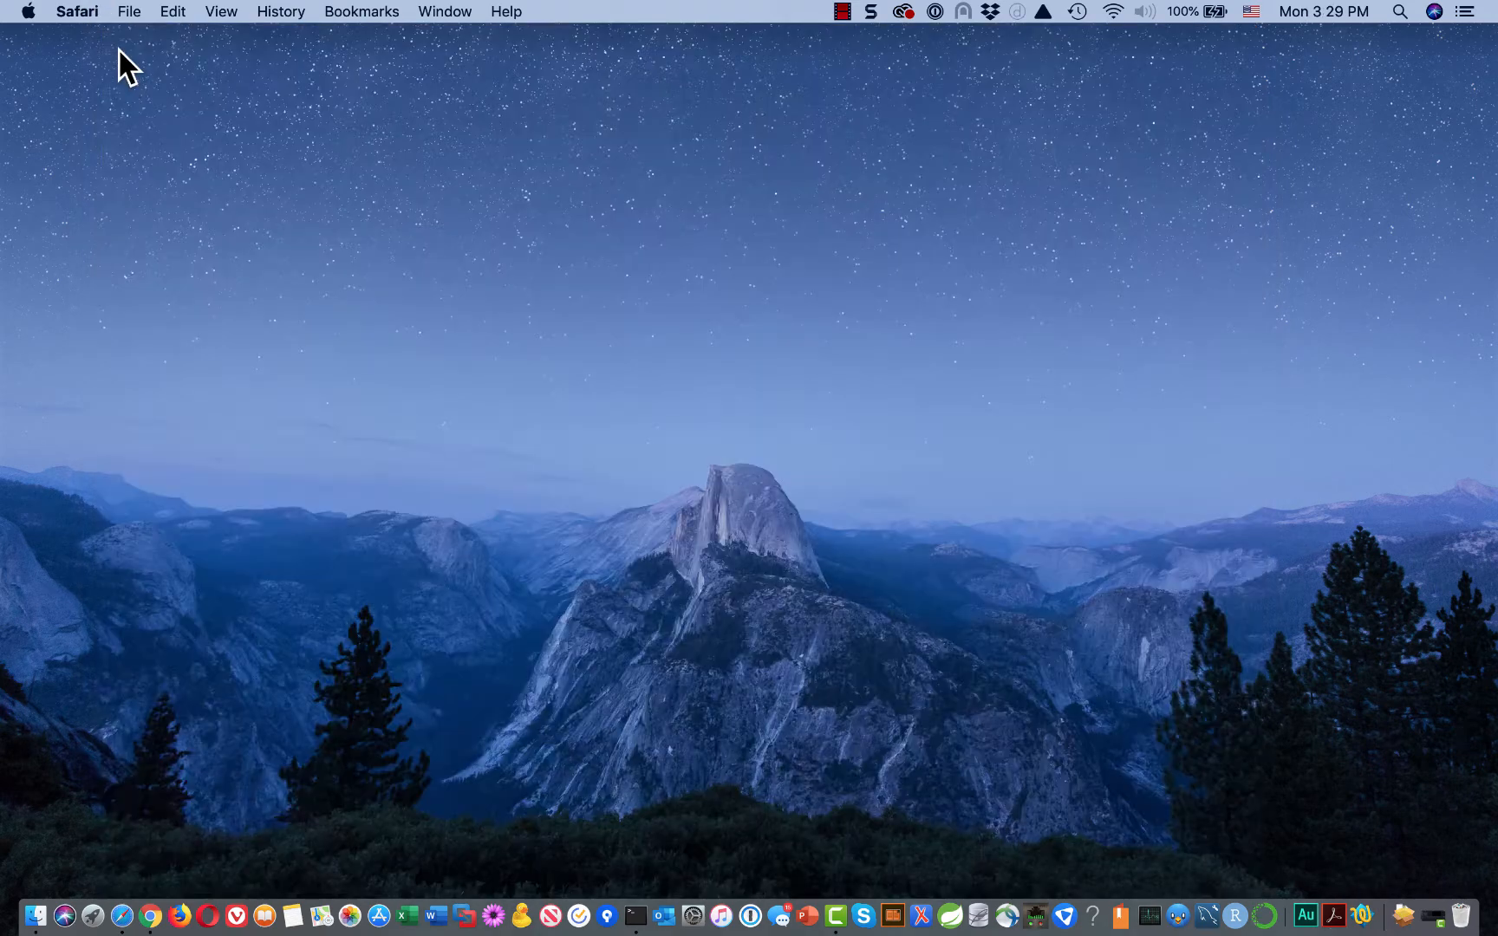
pyautogui.rightClick(38, 917)
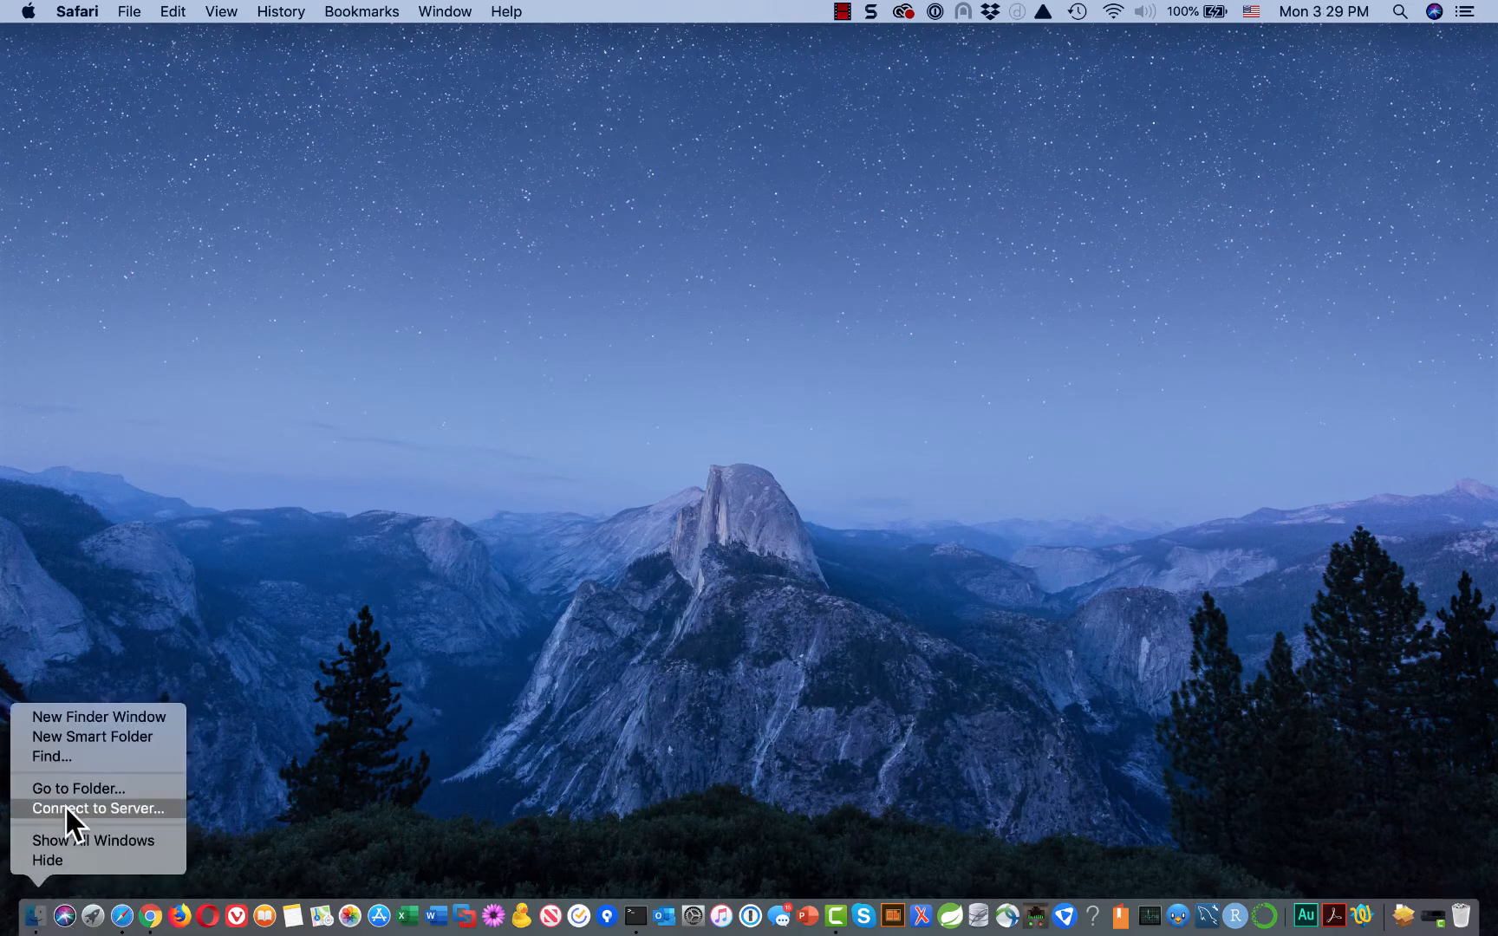
pyautogui.click(86, 714)
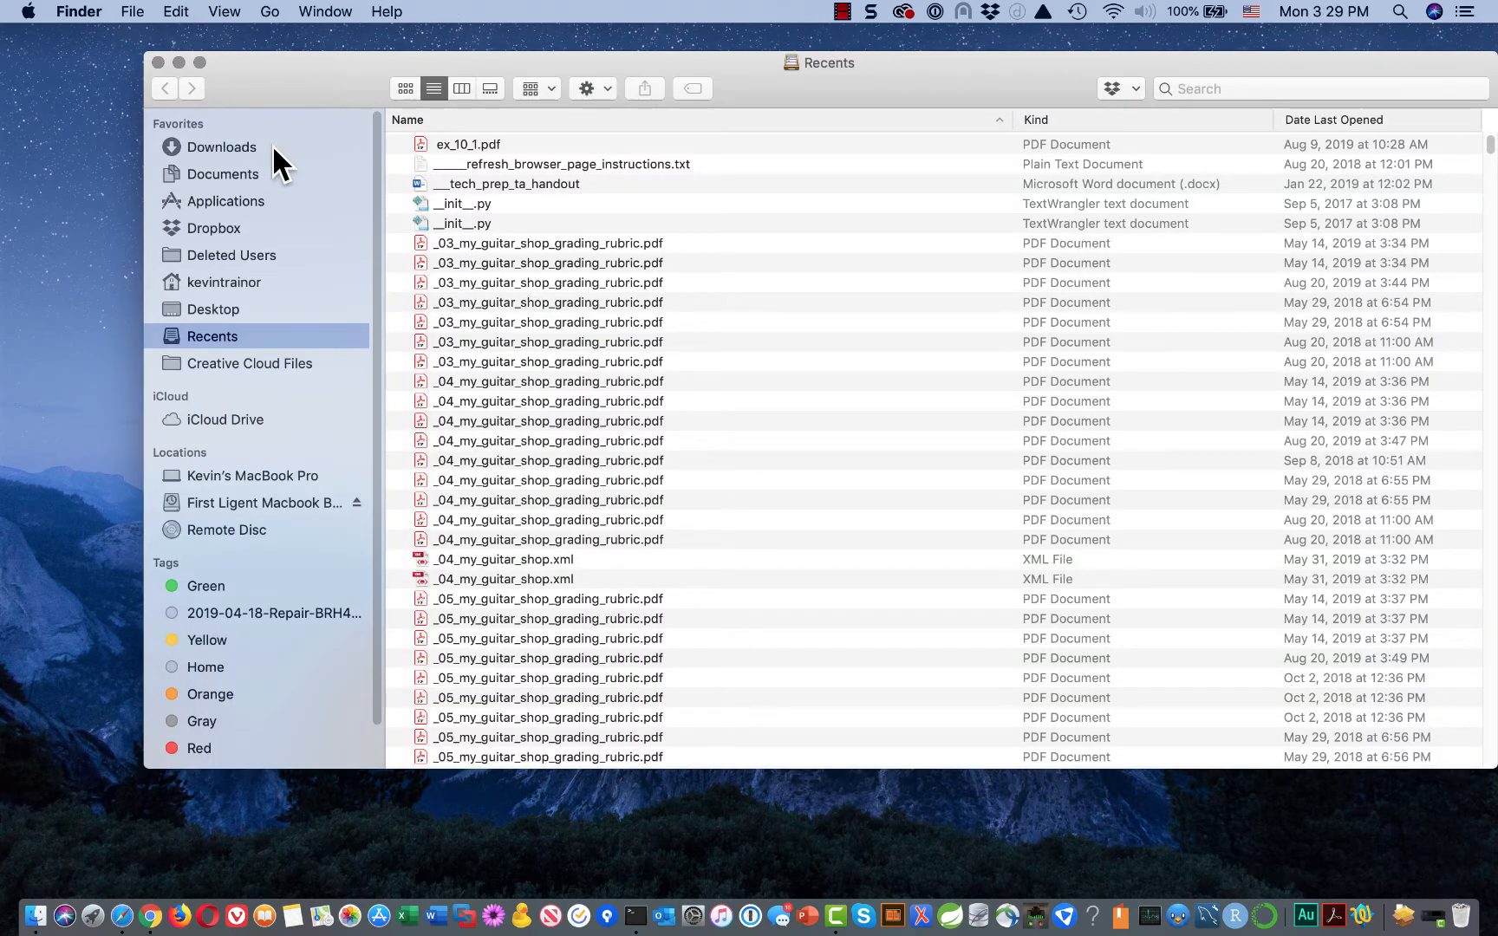
pyautogui.click(240, 146)
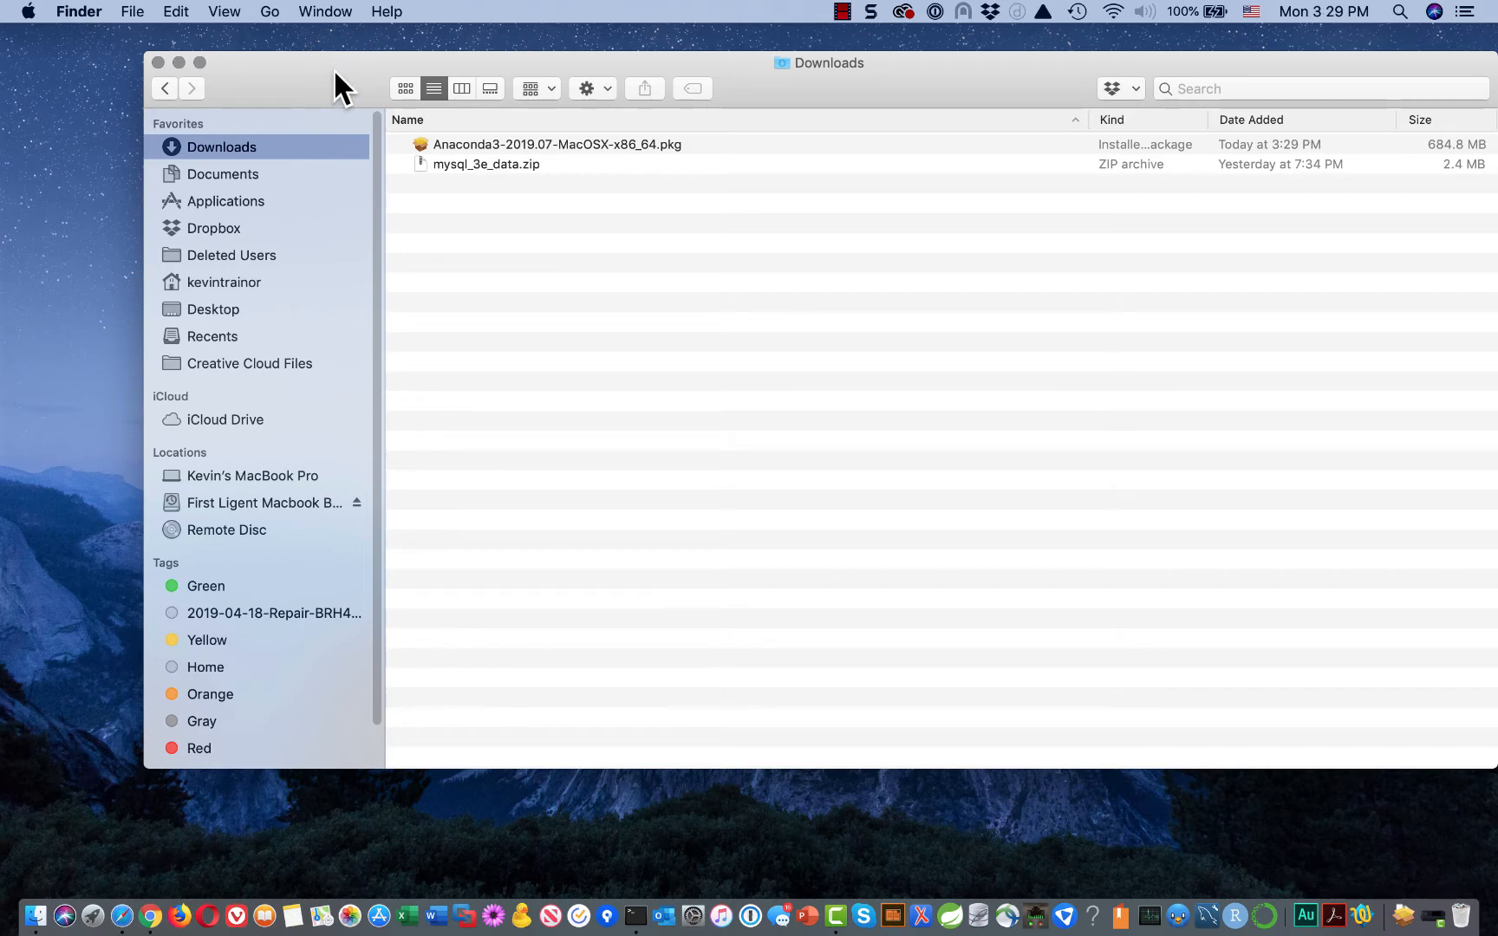
pyautogui.moveTo(335, 71); pyautogui.dragTo(248, 75)
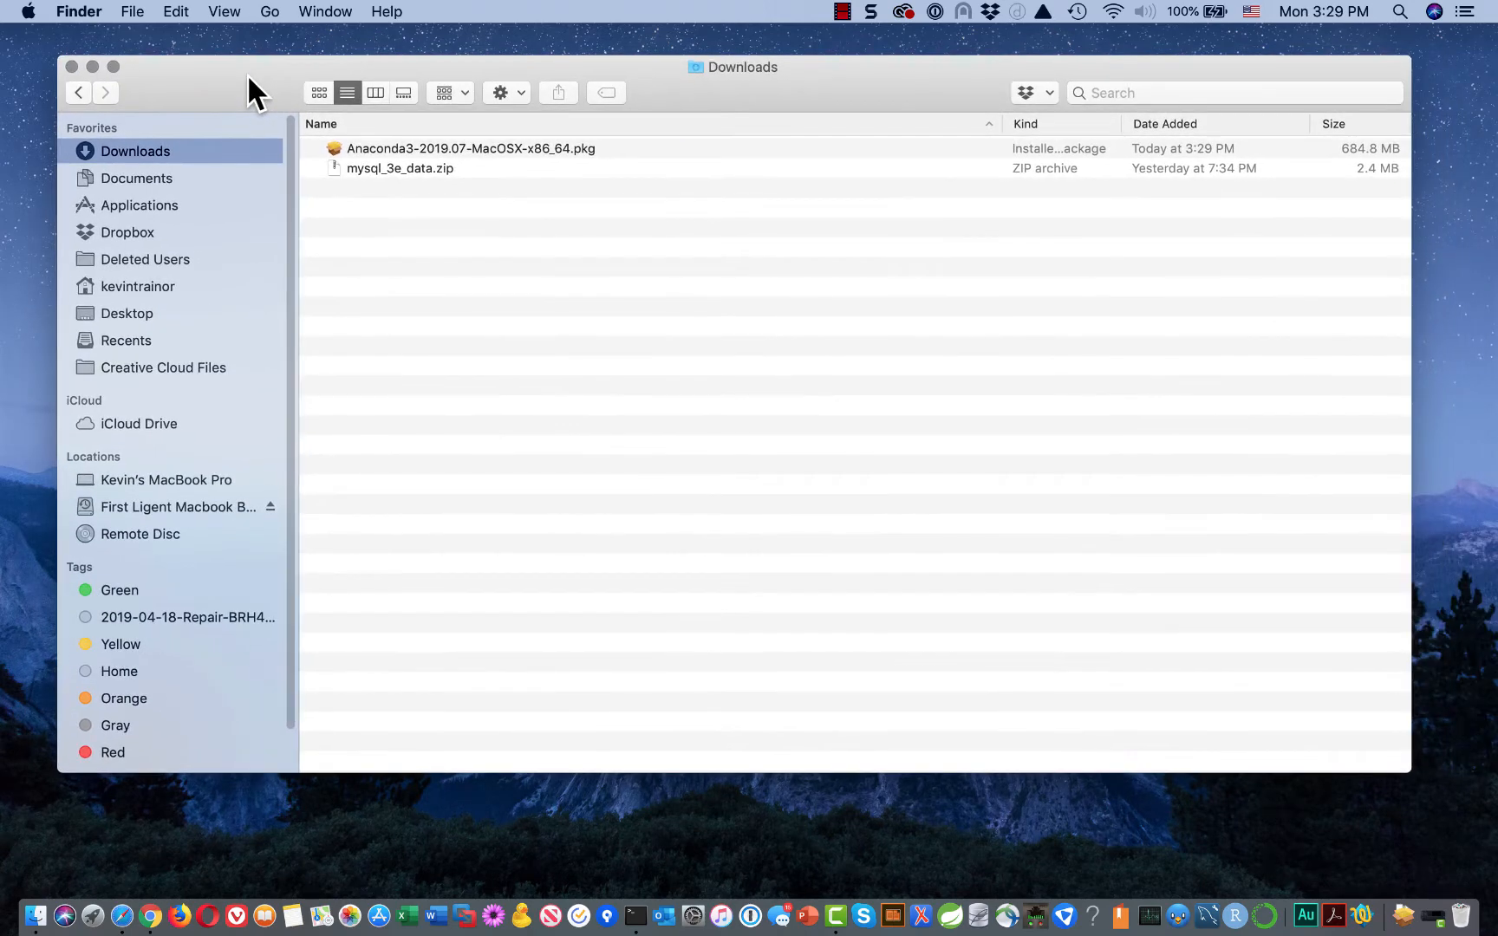
# - Launch Anaconda3-2019.07-MacOSX-x86_64.pkg and allow the package to run its installation compatibility check
pyautogui.click(458, 149)
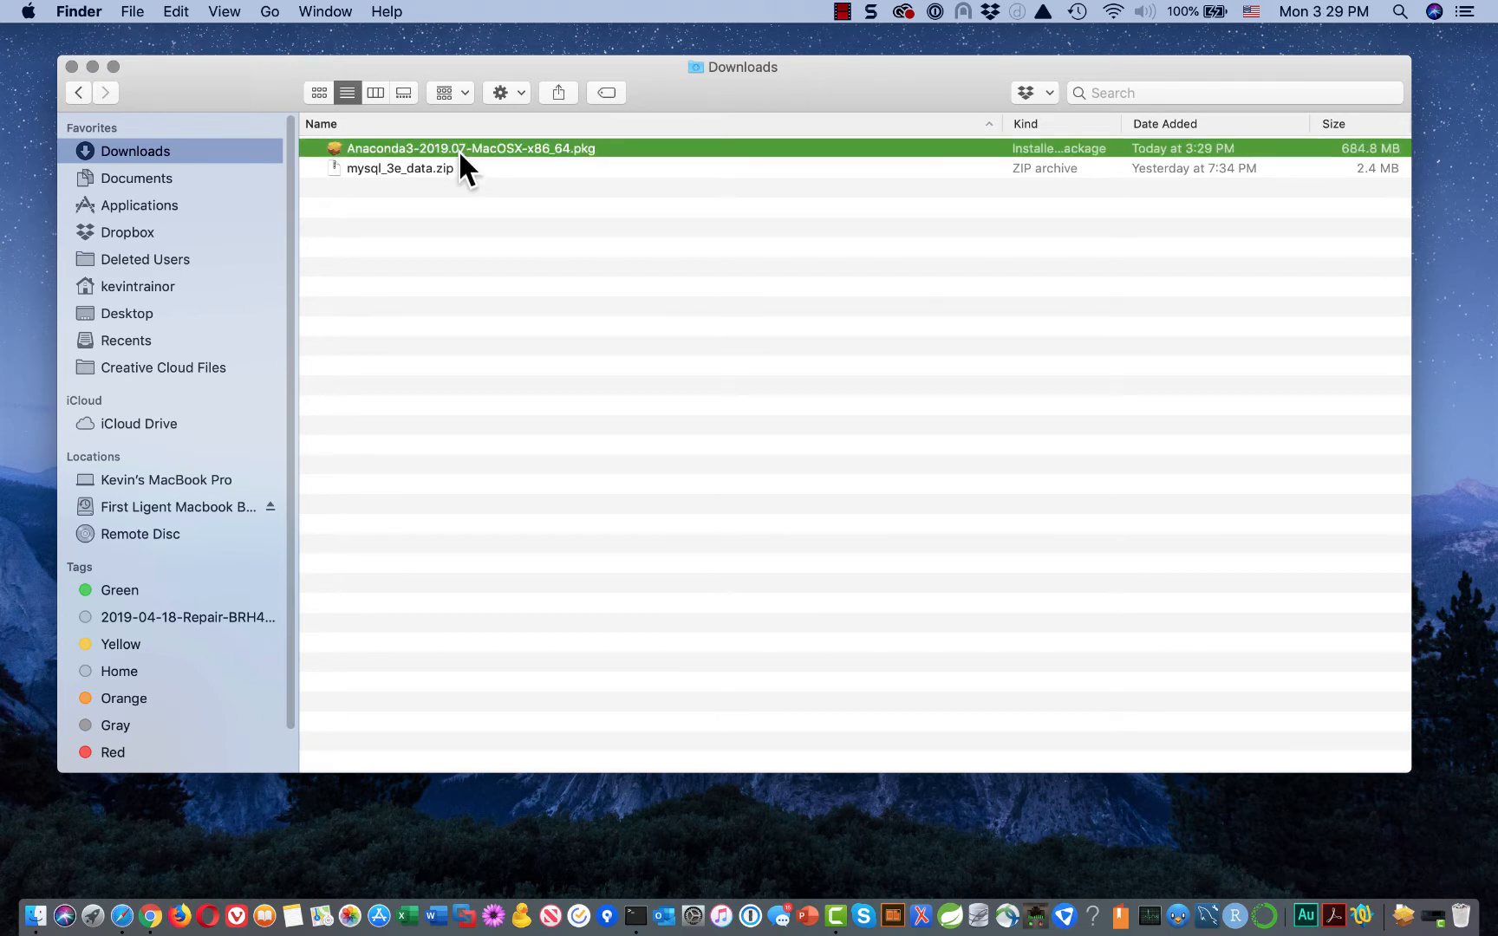
pyautogui.doubleClick(634, 149)
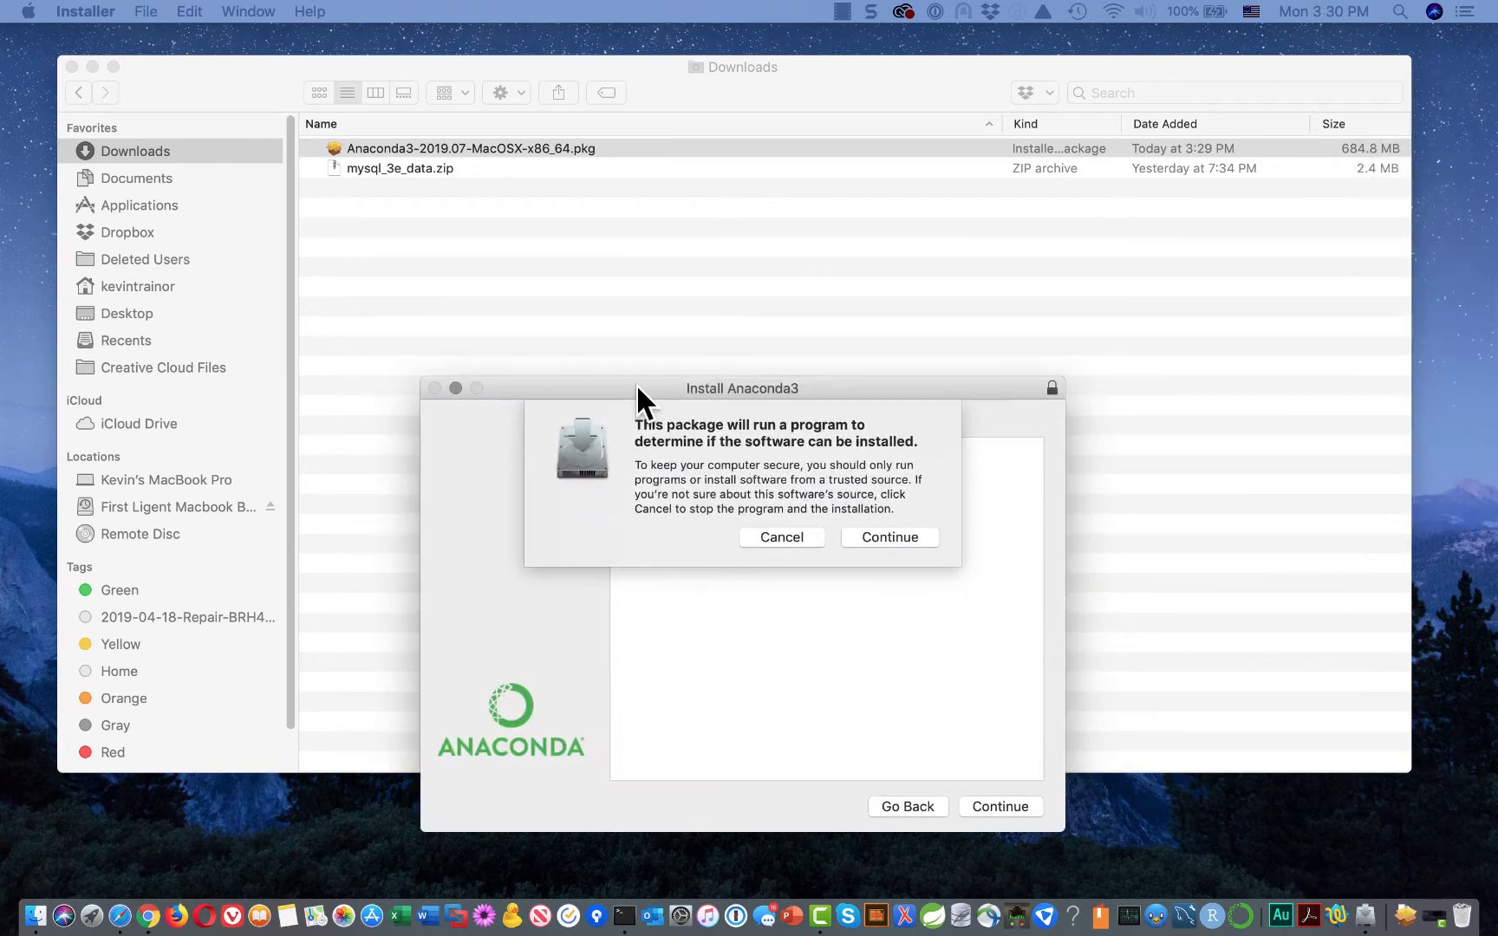
pyautogui.moveTo(636, 383); pyautogui.dragTo(559, 155)
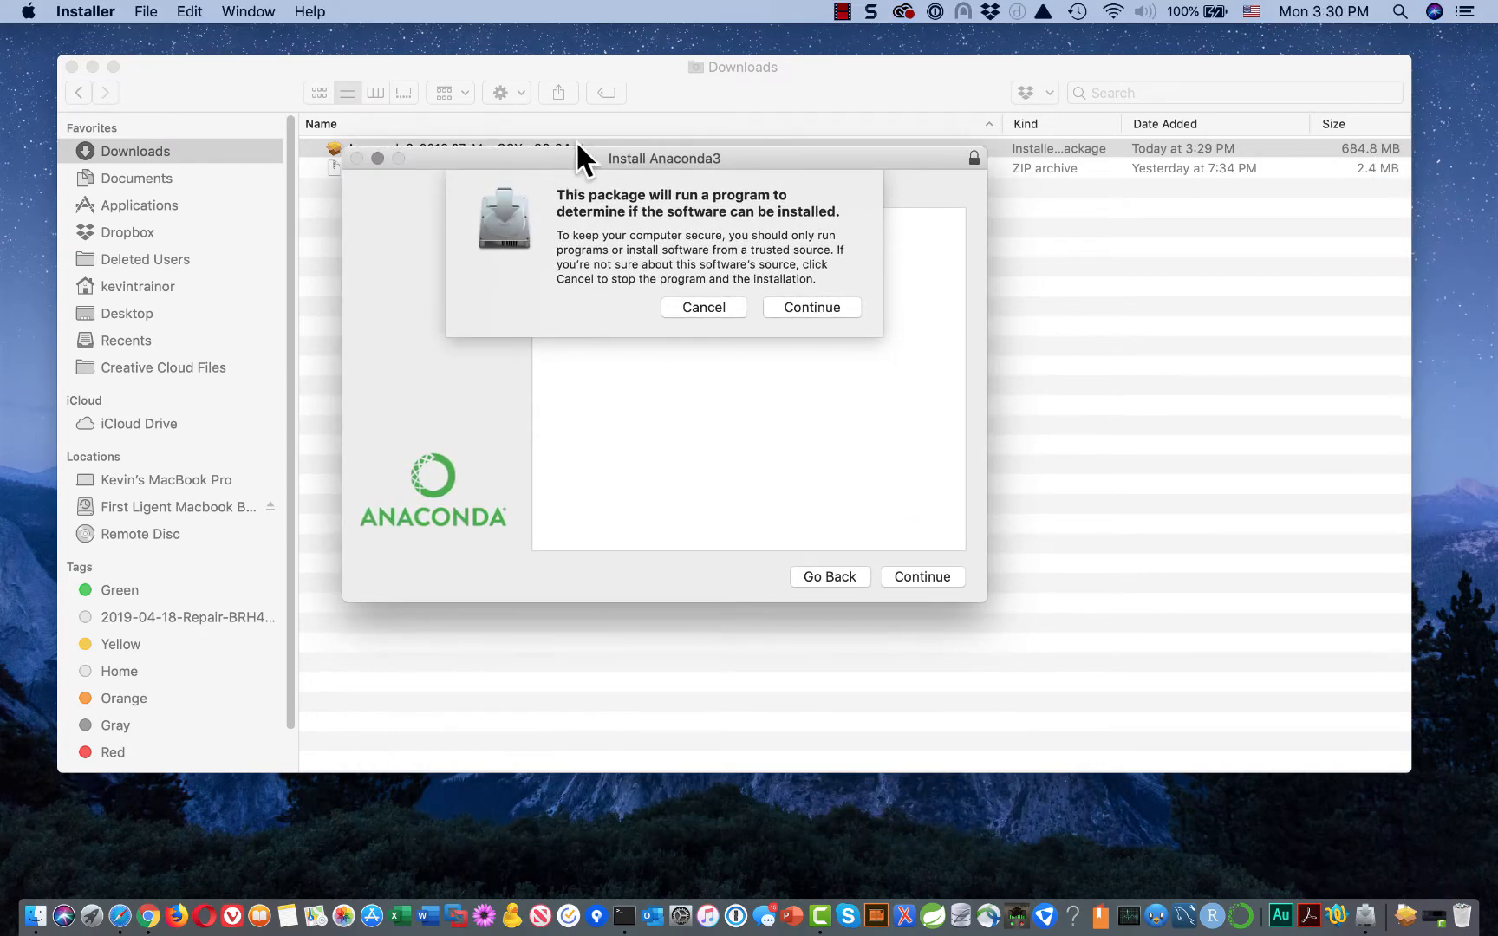
pyautogui.click(813, 307)
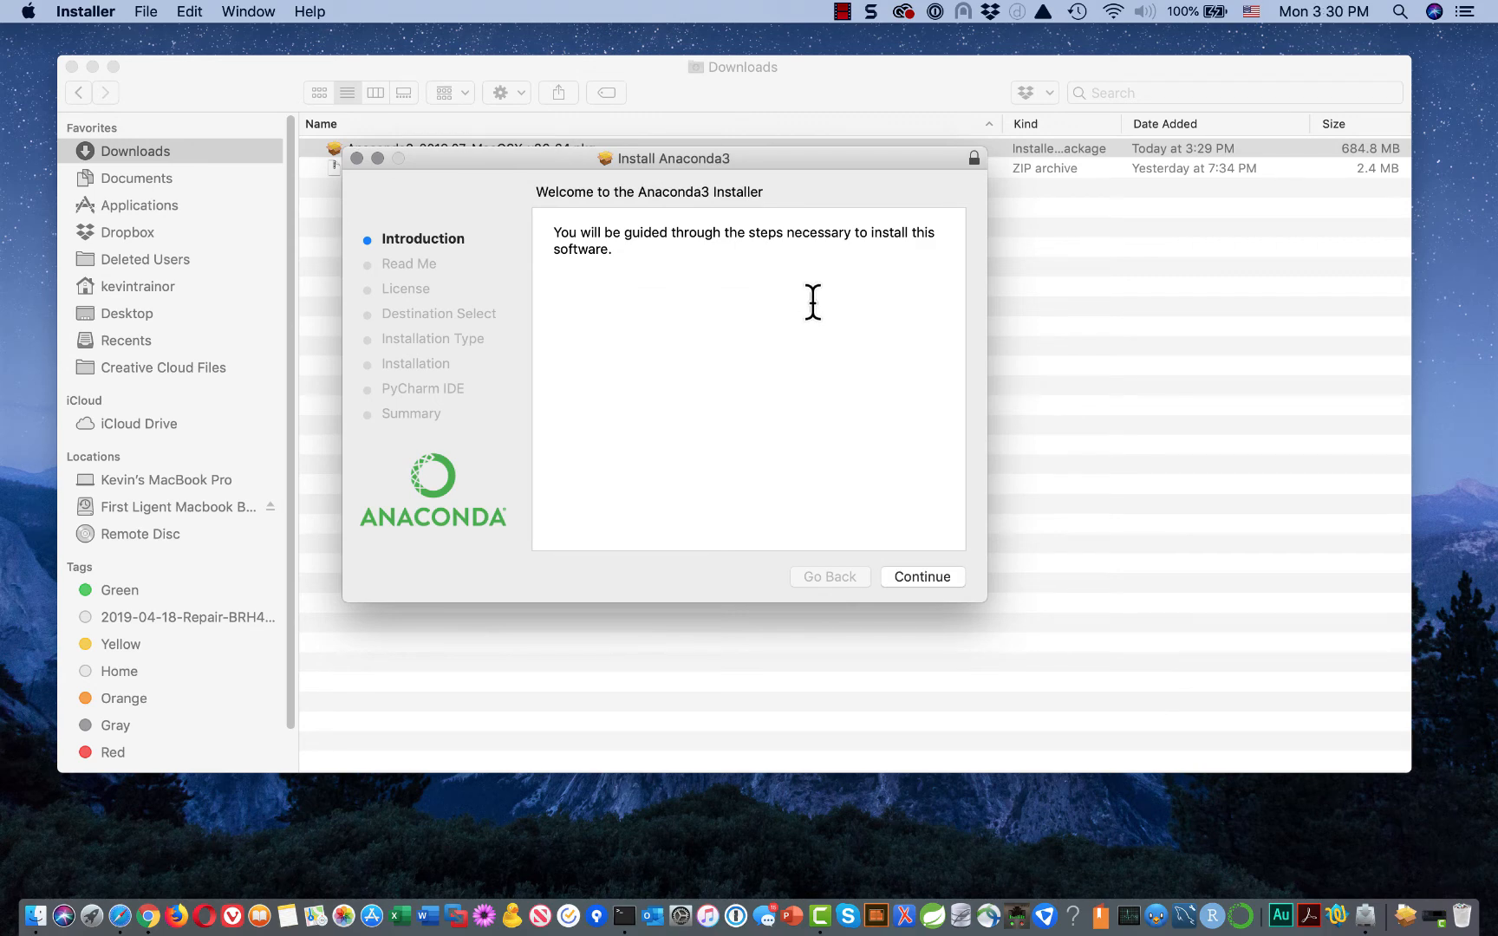
# - Proceed through the introduction and Read Me, agree to the software license, and start the standard install on Macintosh HD
pyautogui.click(936, 573)
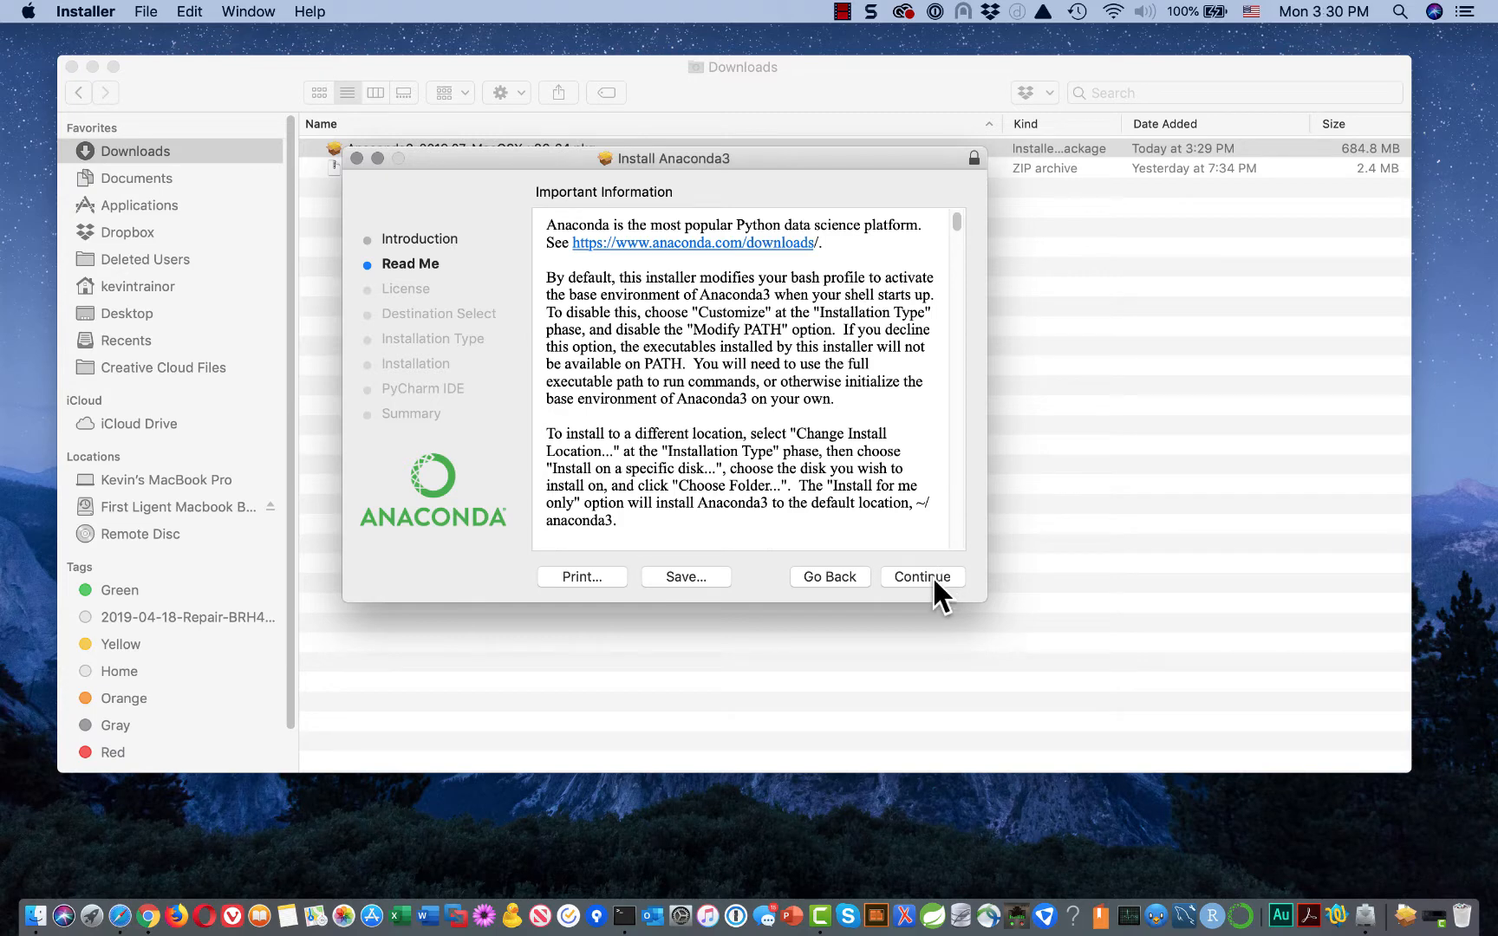
pyautogui.click(933, 574)
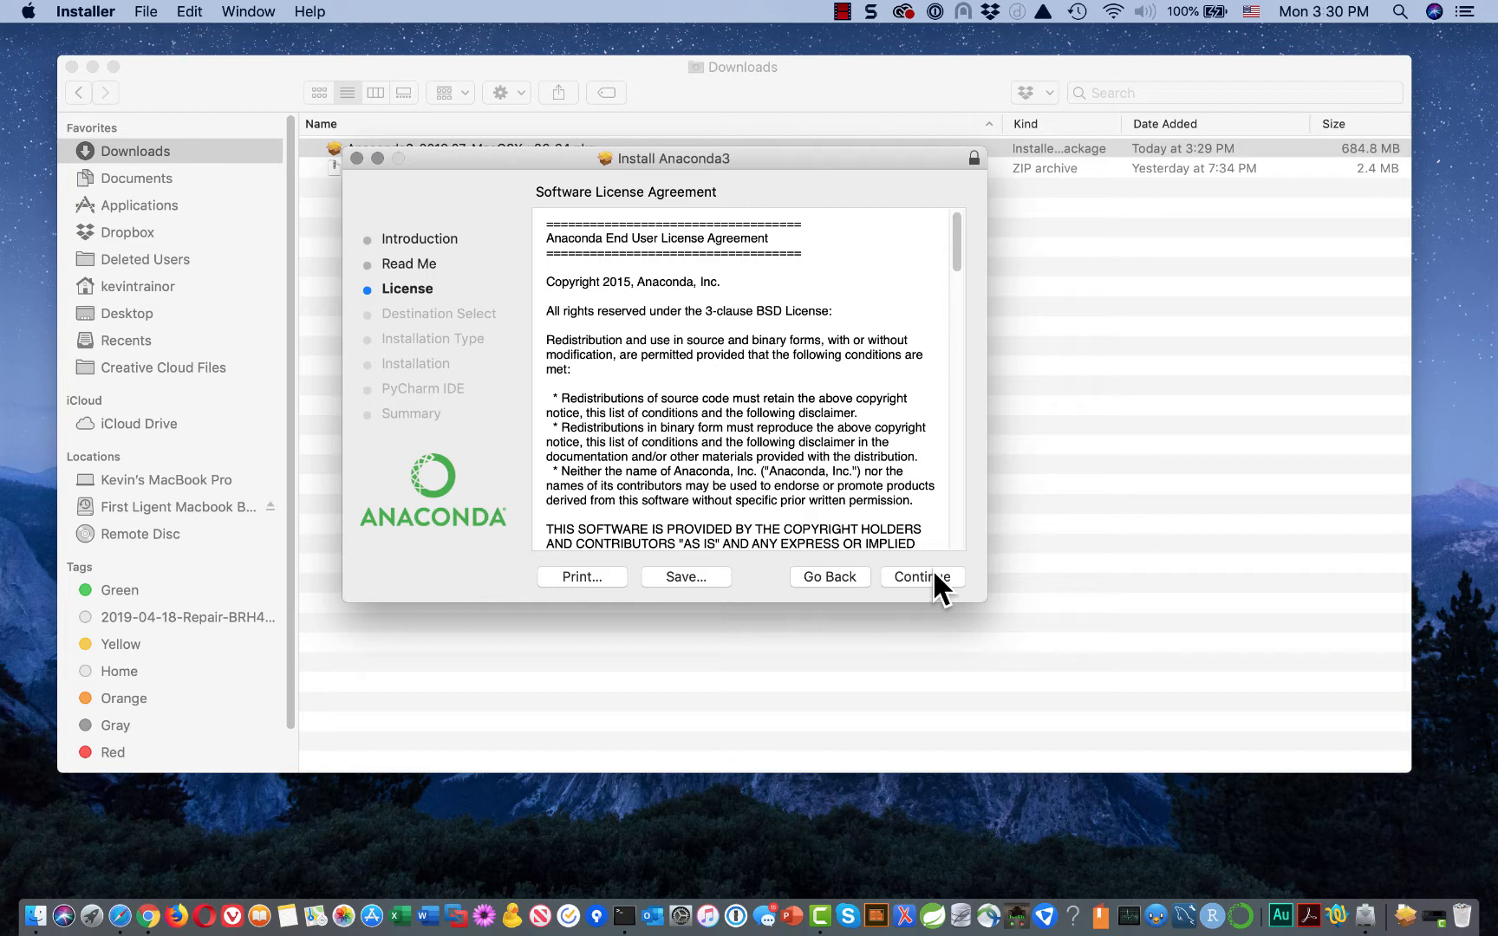
pyautogui.click(934, 574)
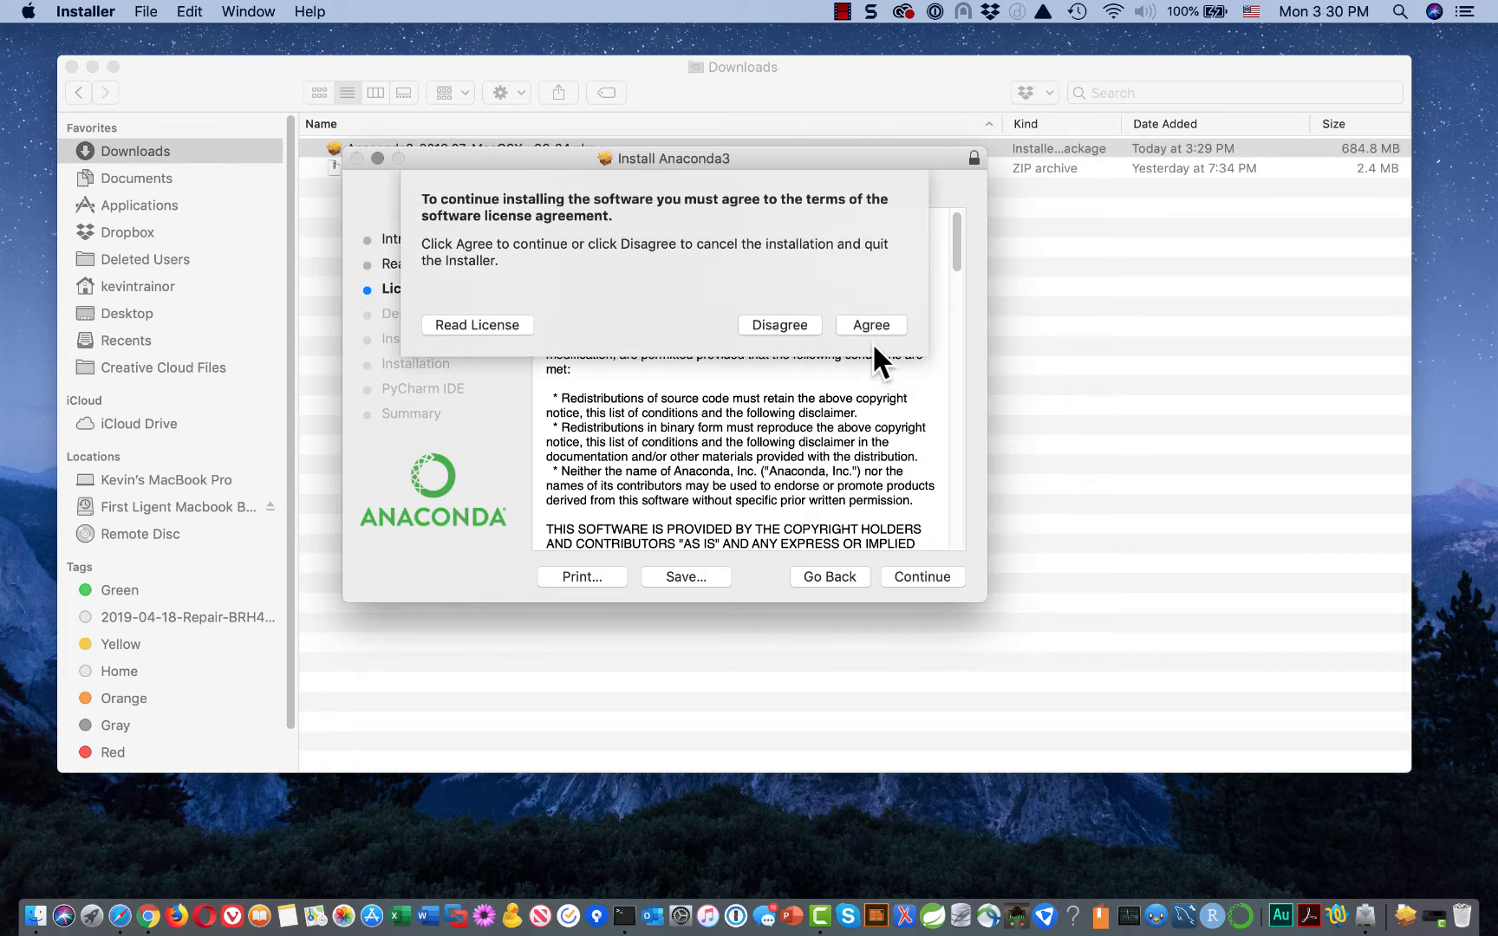
pyautogui.click(878, 323)
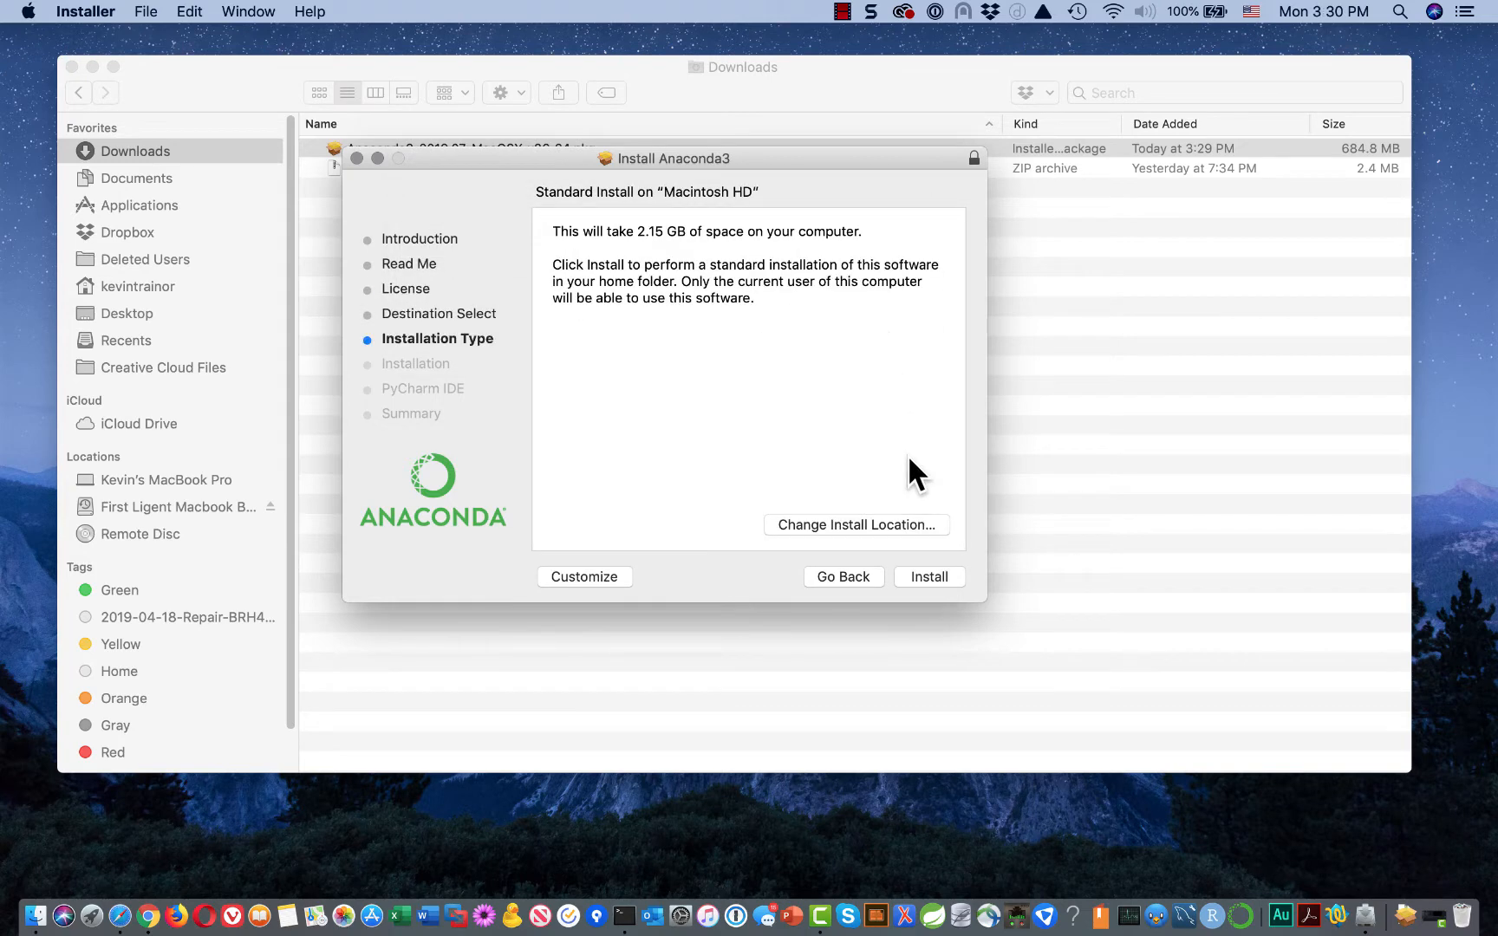
pyautogui.click(919, 575)
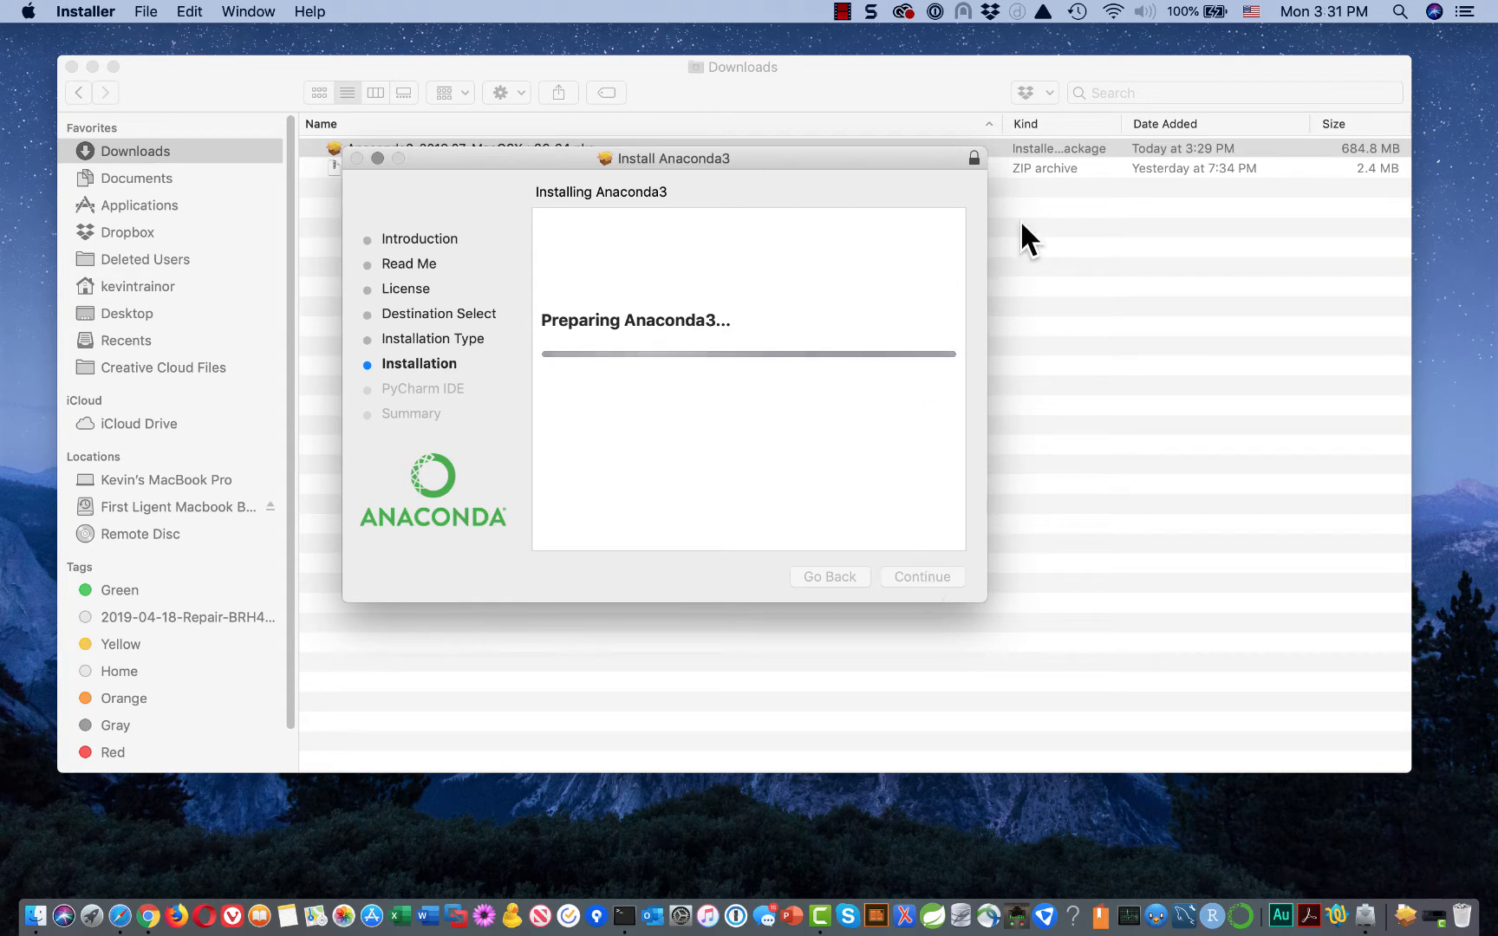
pyautogui.click(846, 16)
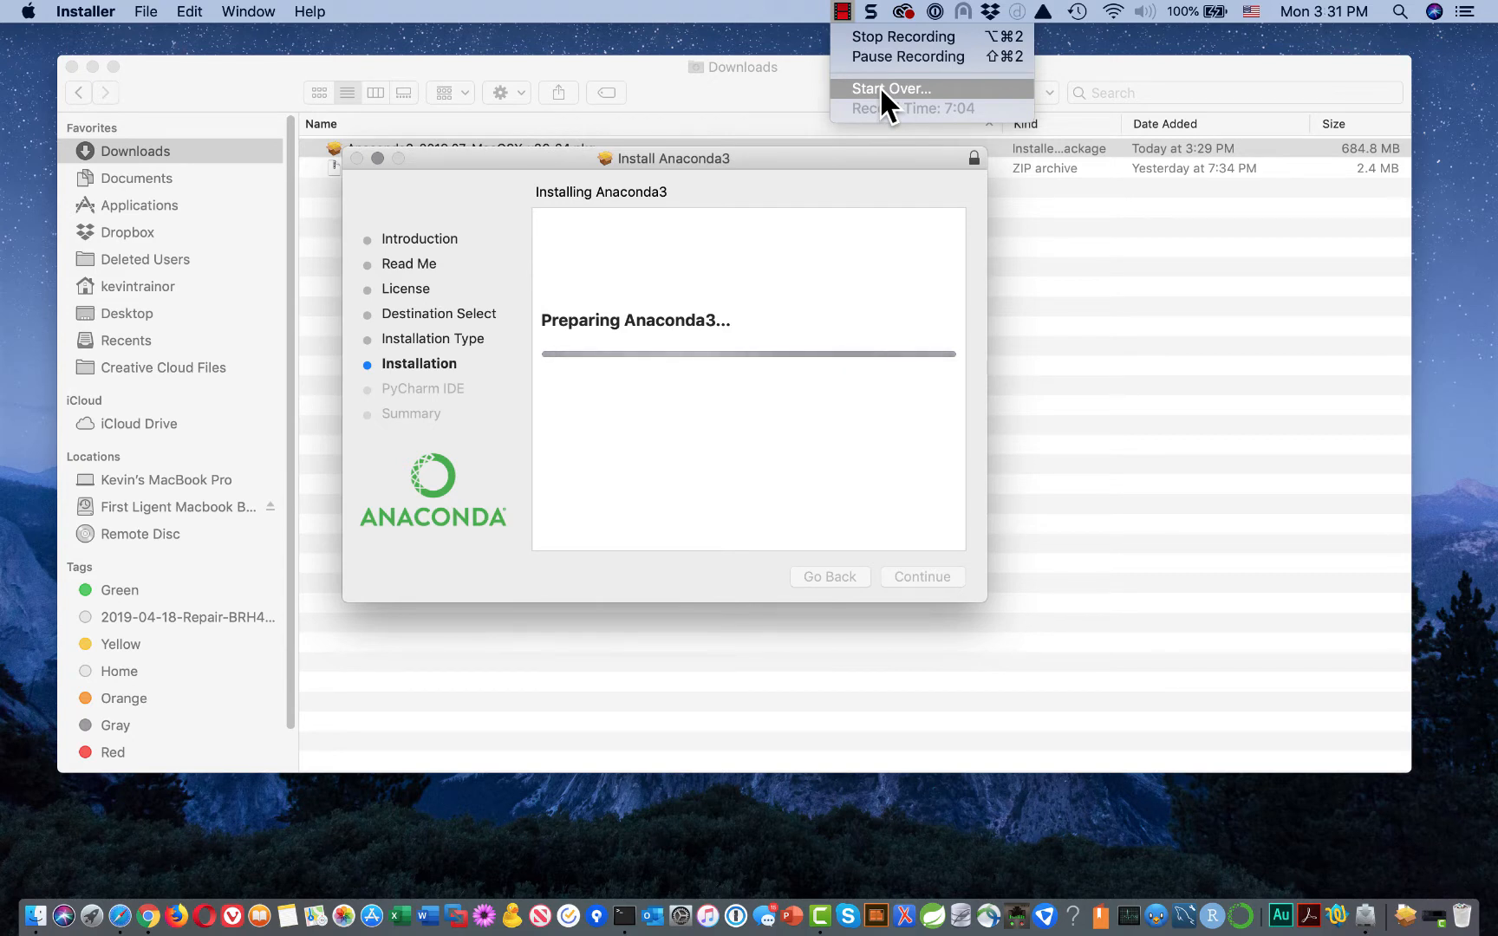
pyautogui.click(891, 54)
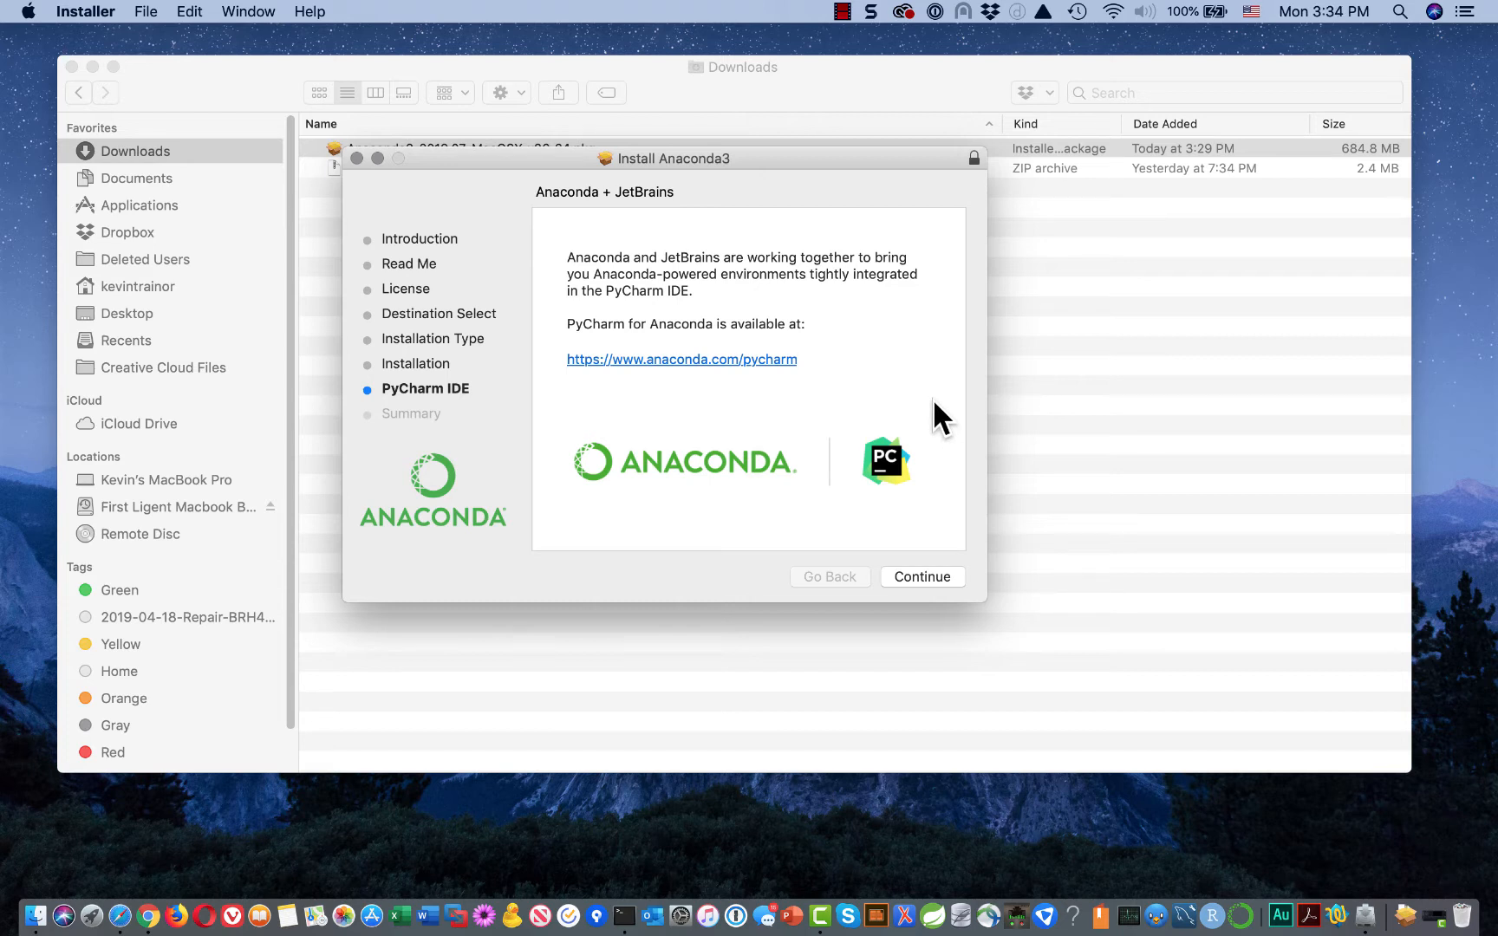
# - Continue past the PyCharm IDE page, close the Anaconda3 installer, and move the installer package to the Trash
pyautogui.click(926, 576)
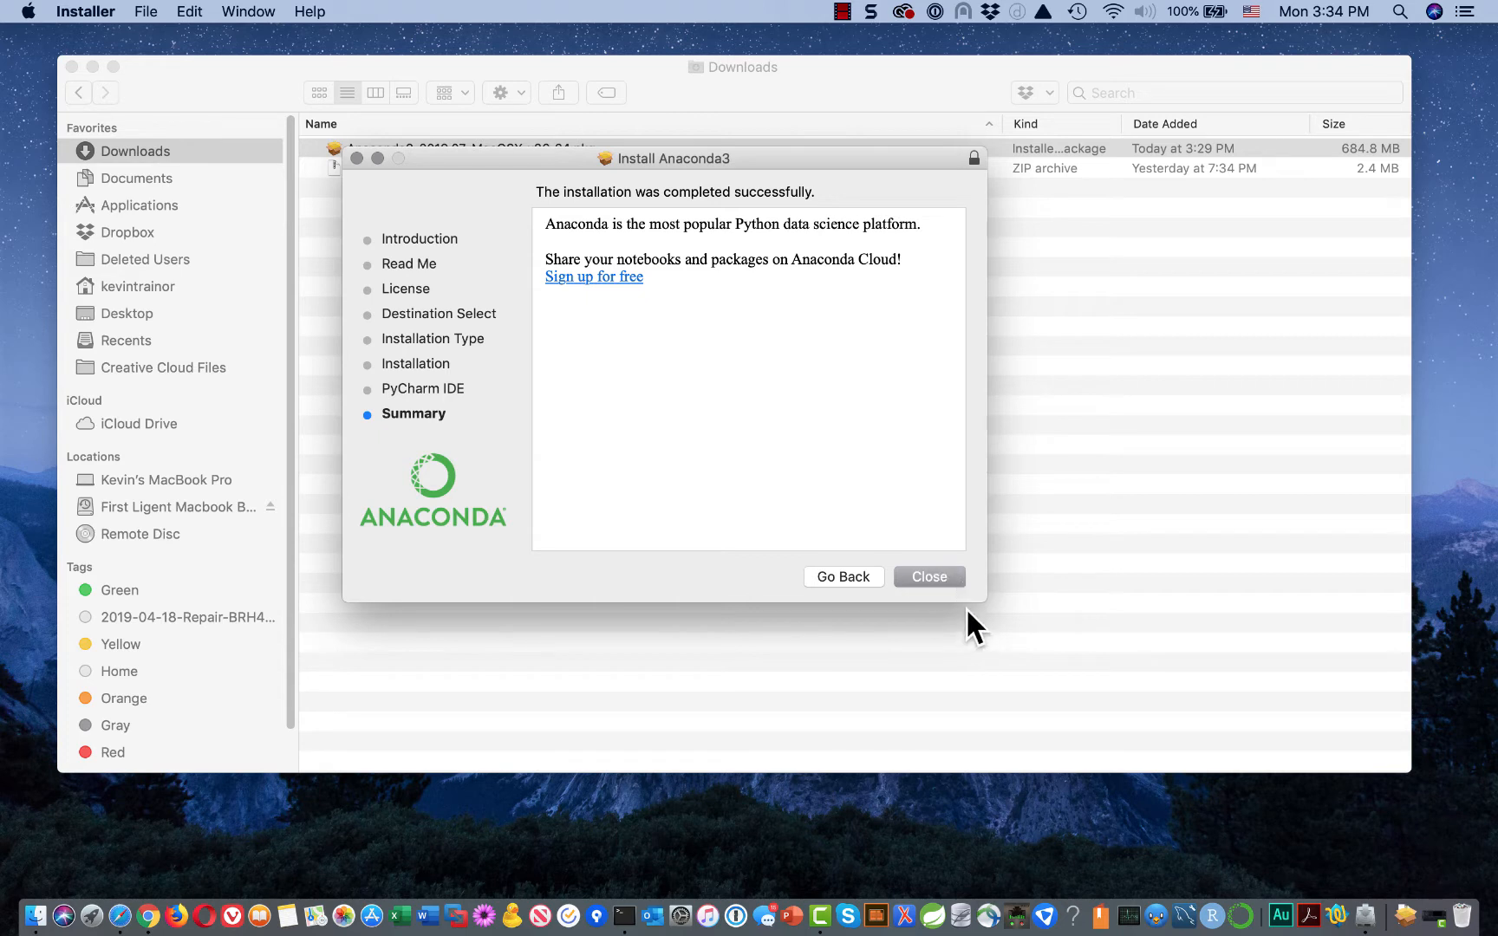
pyautogui.click(931, 576)
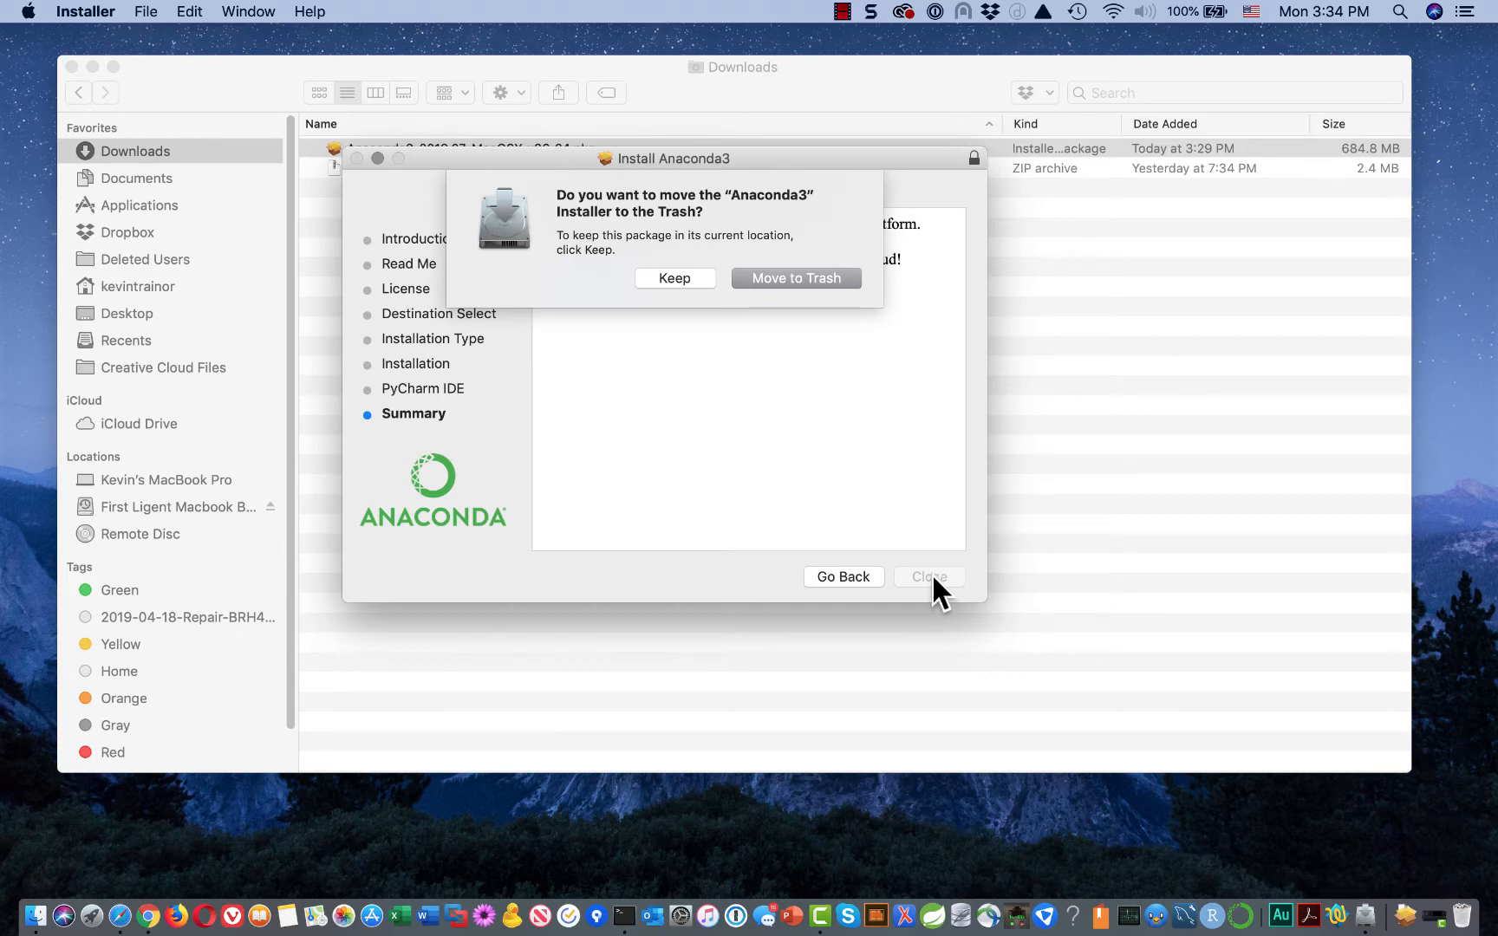
pyautogui.click(802, 279)
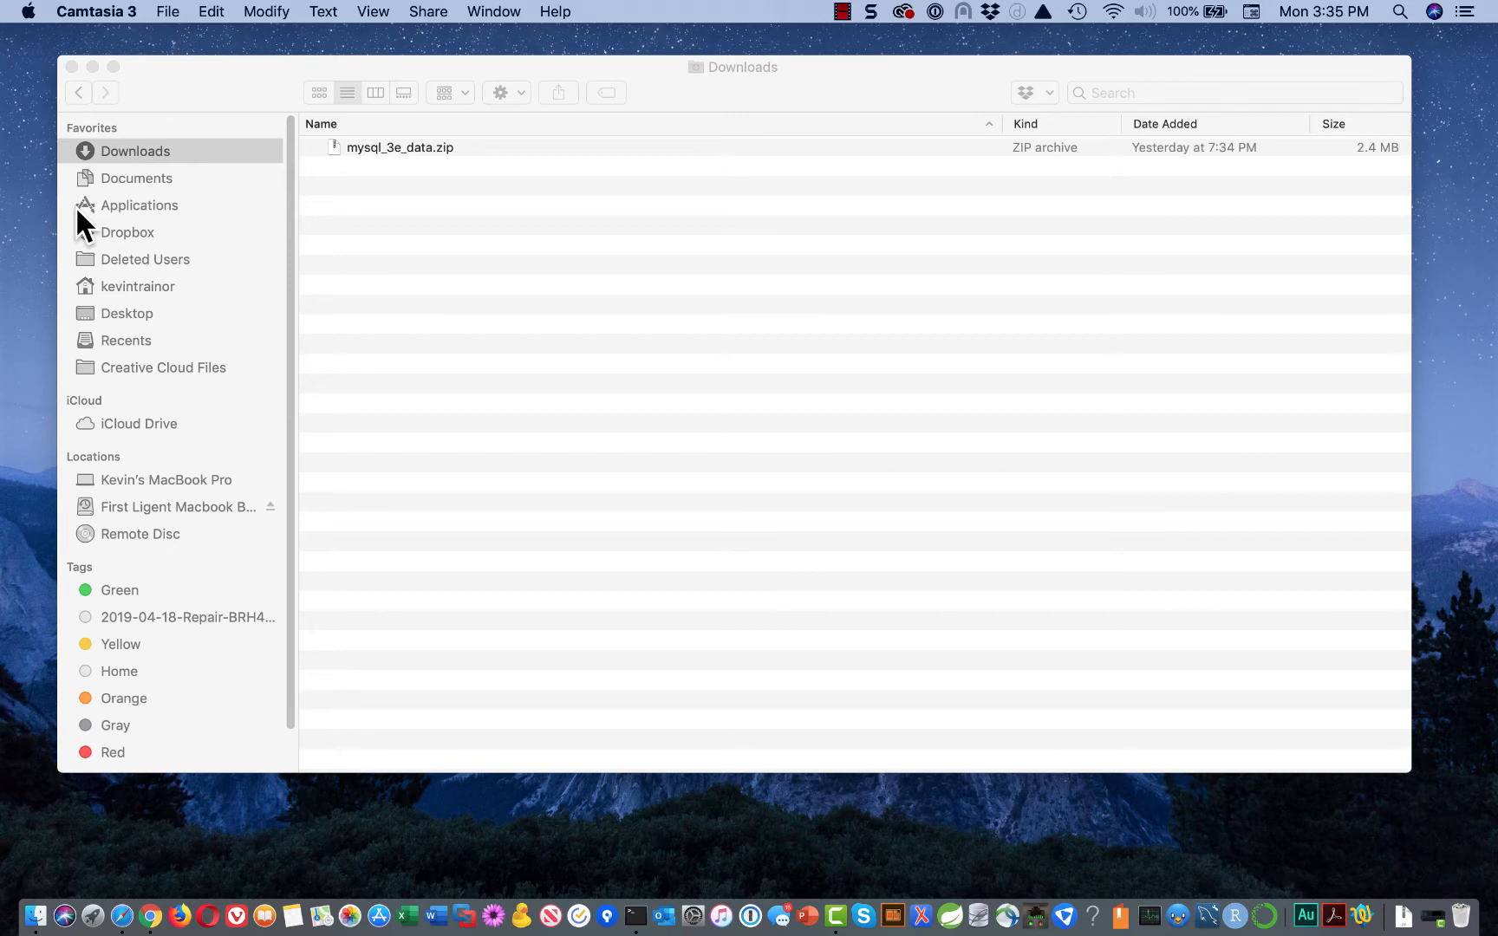
# - Examine the Applications folder and the user's home folder in Finder for the installed Anaconda items
pyautogui.click(166, 205)
pyautogui.click(166, 204)
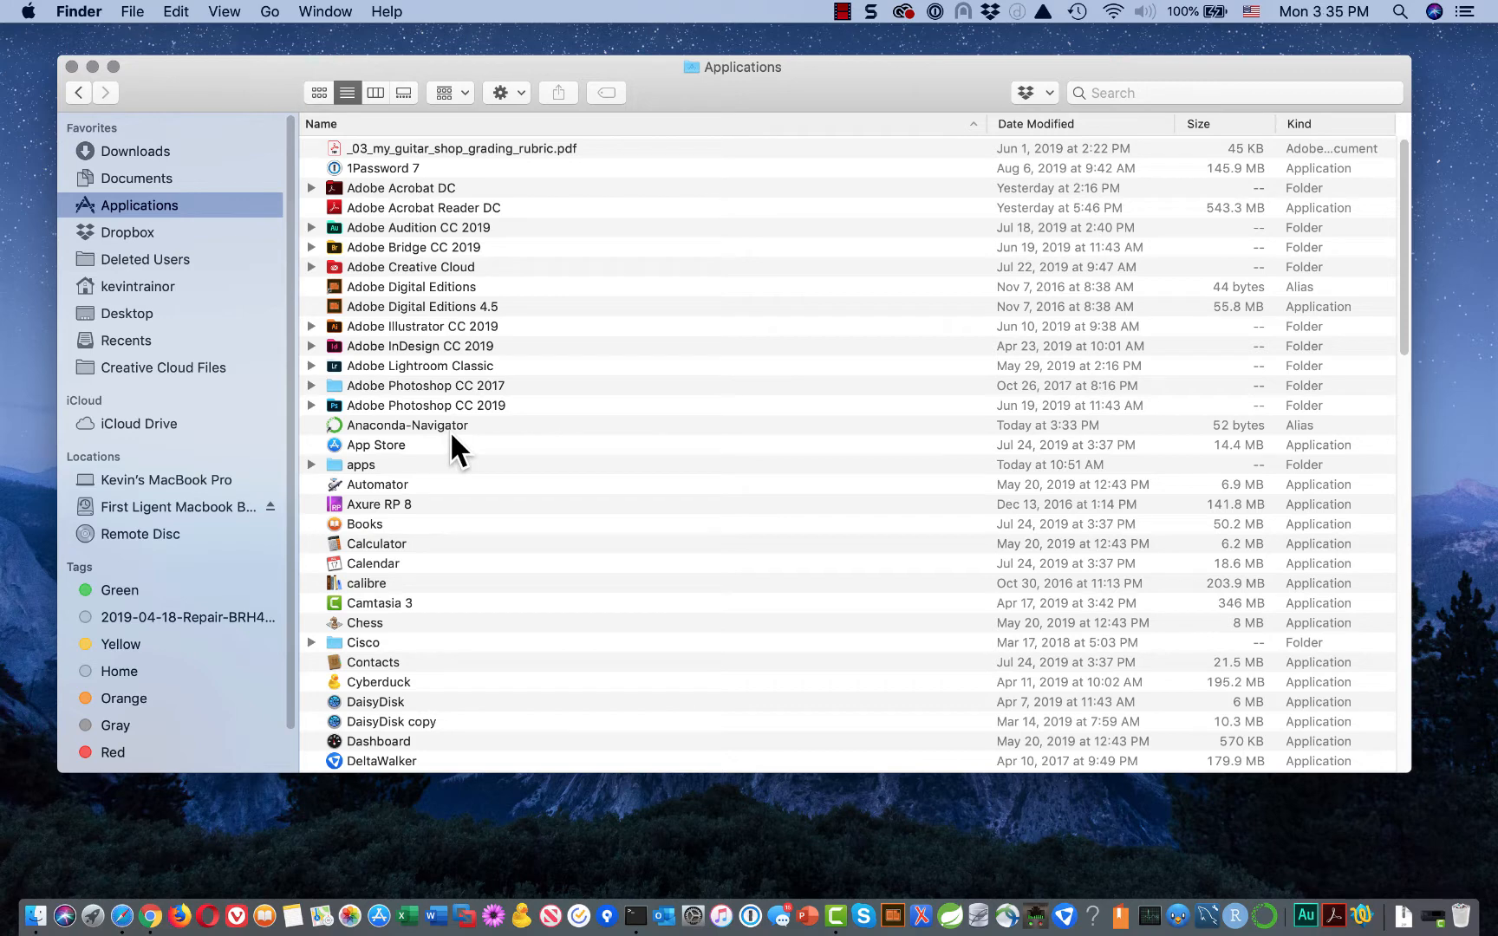
pyautogui.click(133, 286)
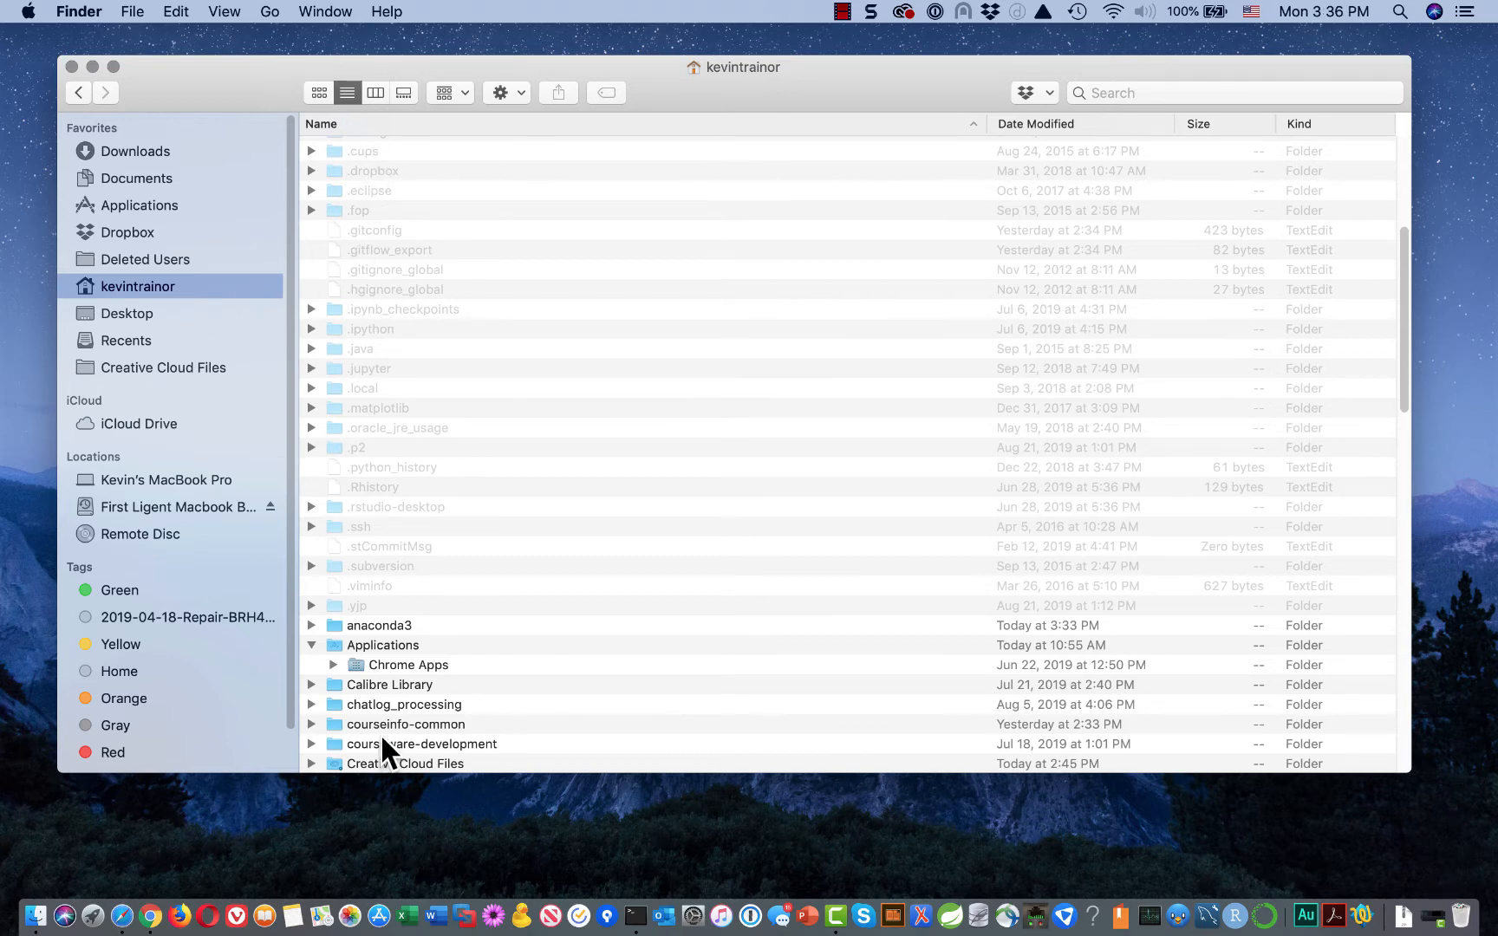
# - Inspect the Anaconda-Navigator application in the anaconda3 folder, and launch Anaconda-Navigator from its alias in the Applications folder
pyautogui.doubleClick(337, 626)
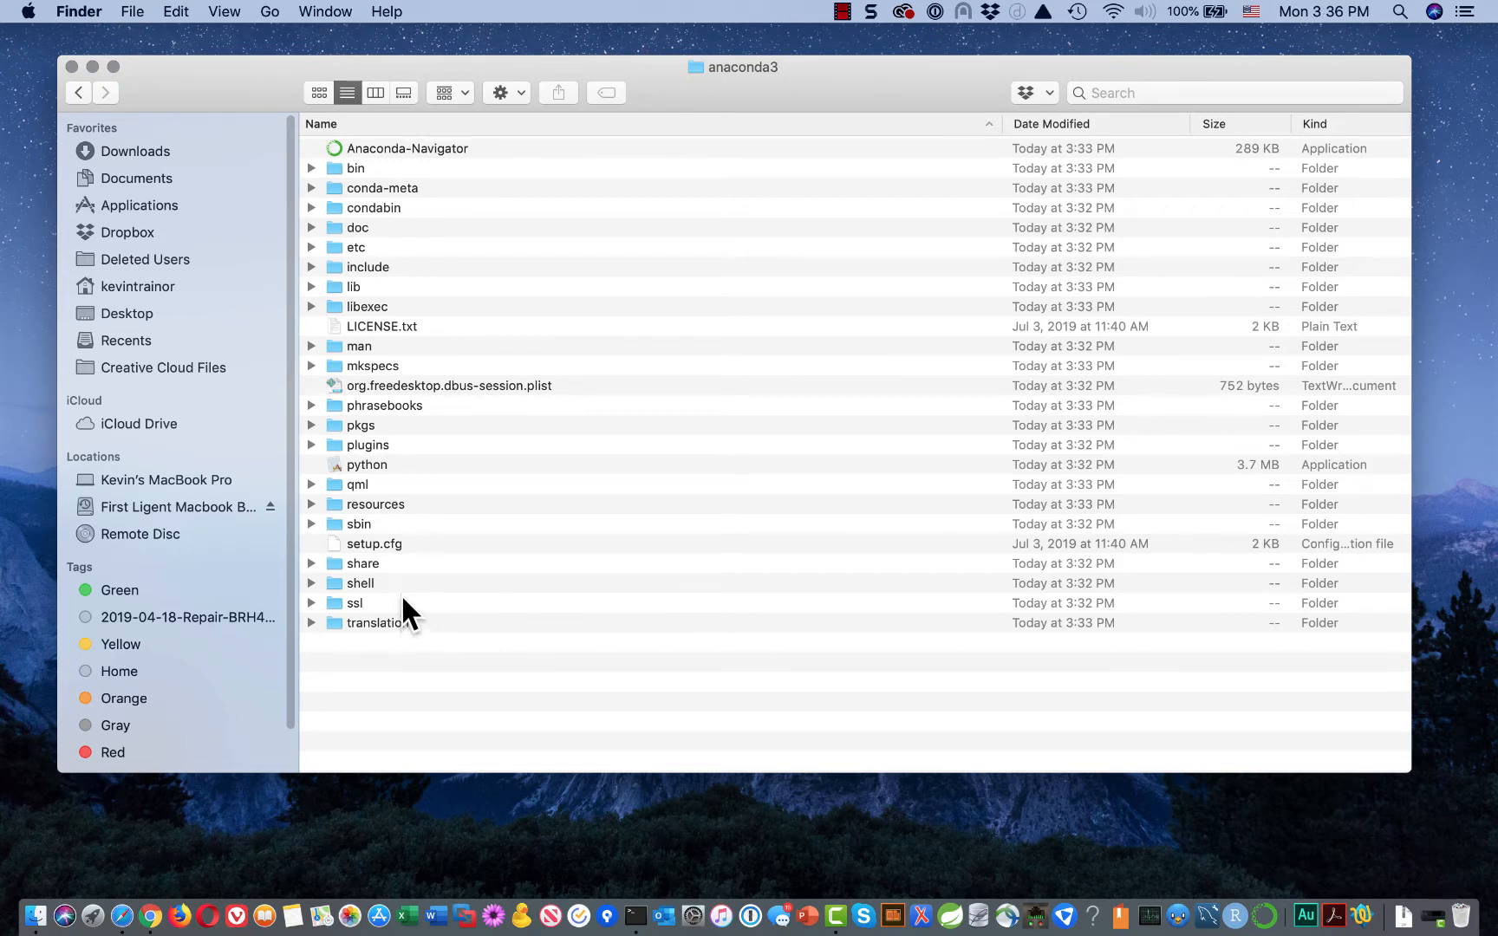
pyautogui.click(400, 144)
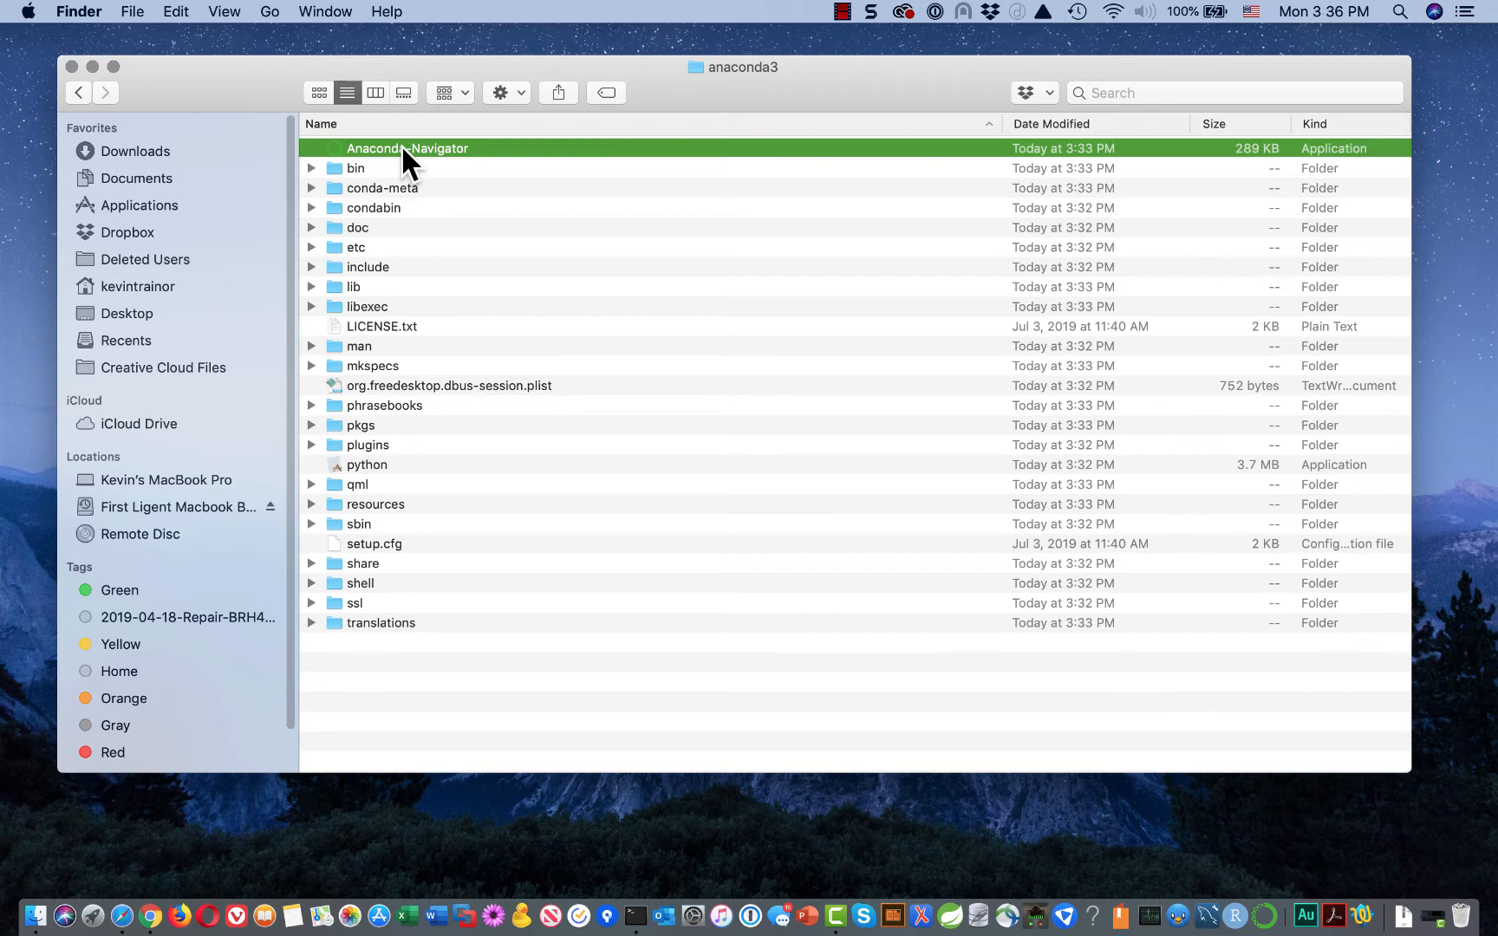
pyautogui.click(172, 206)
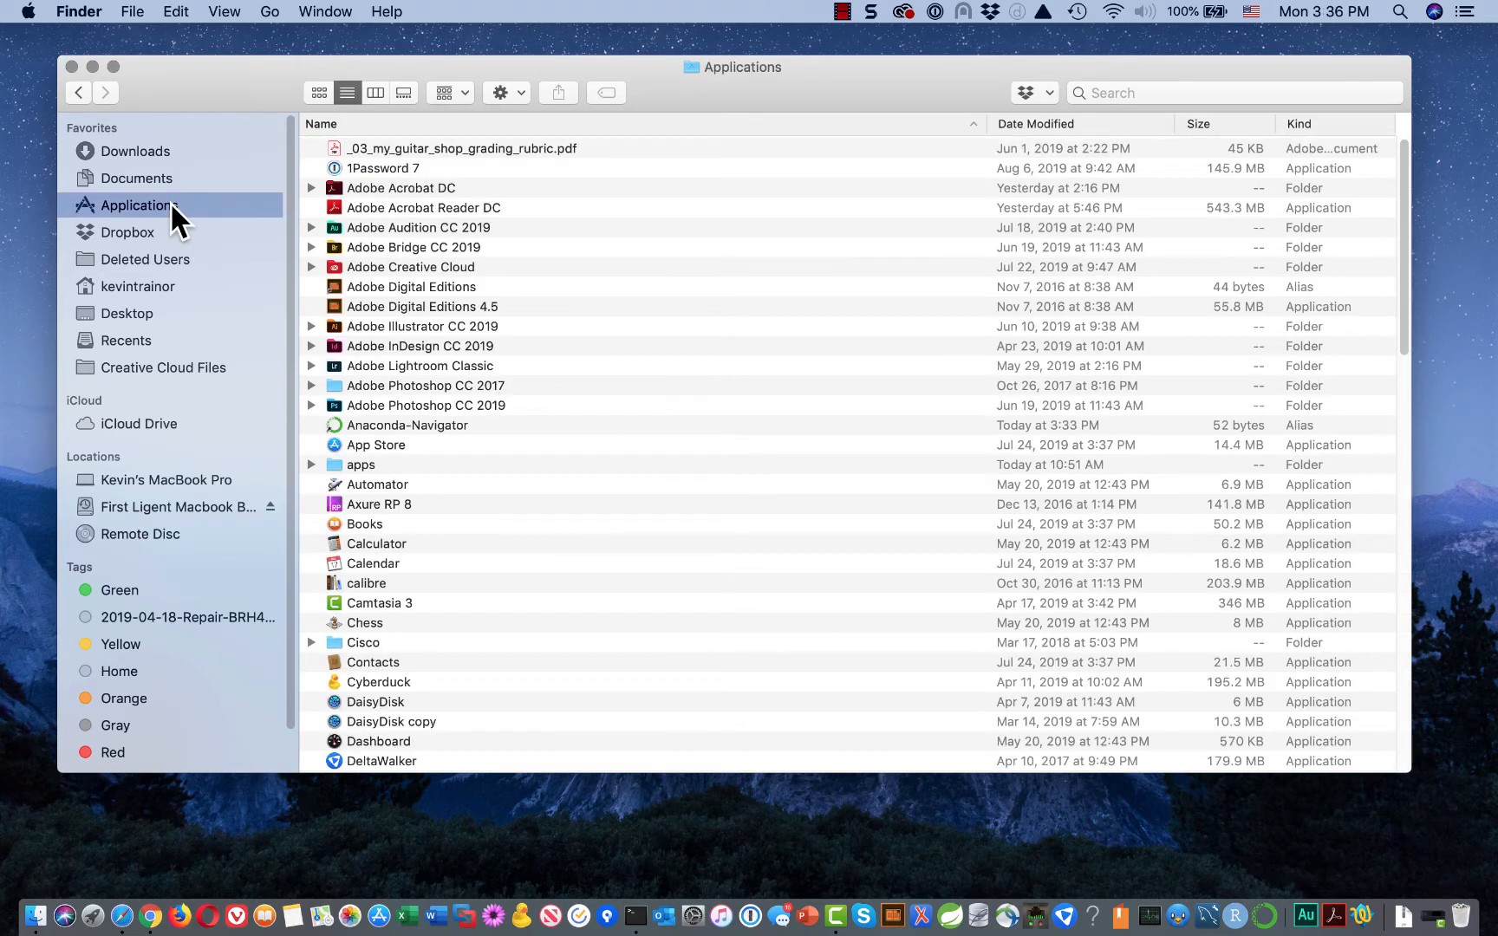
pyautogui.click(460, 425)
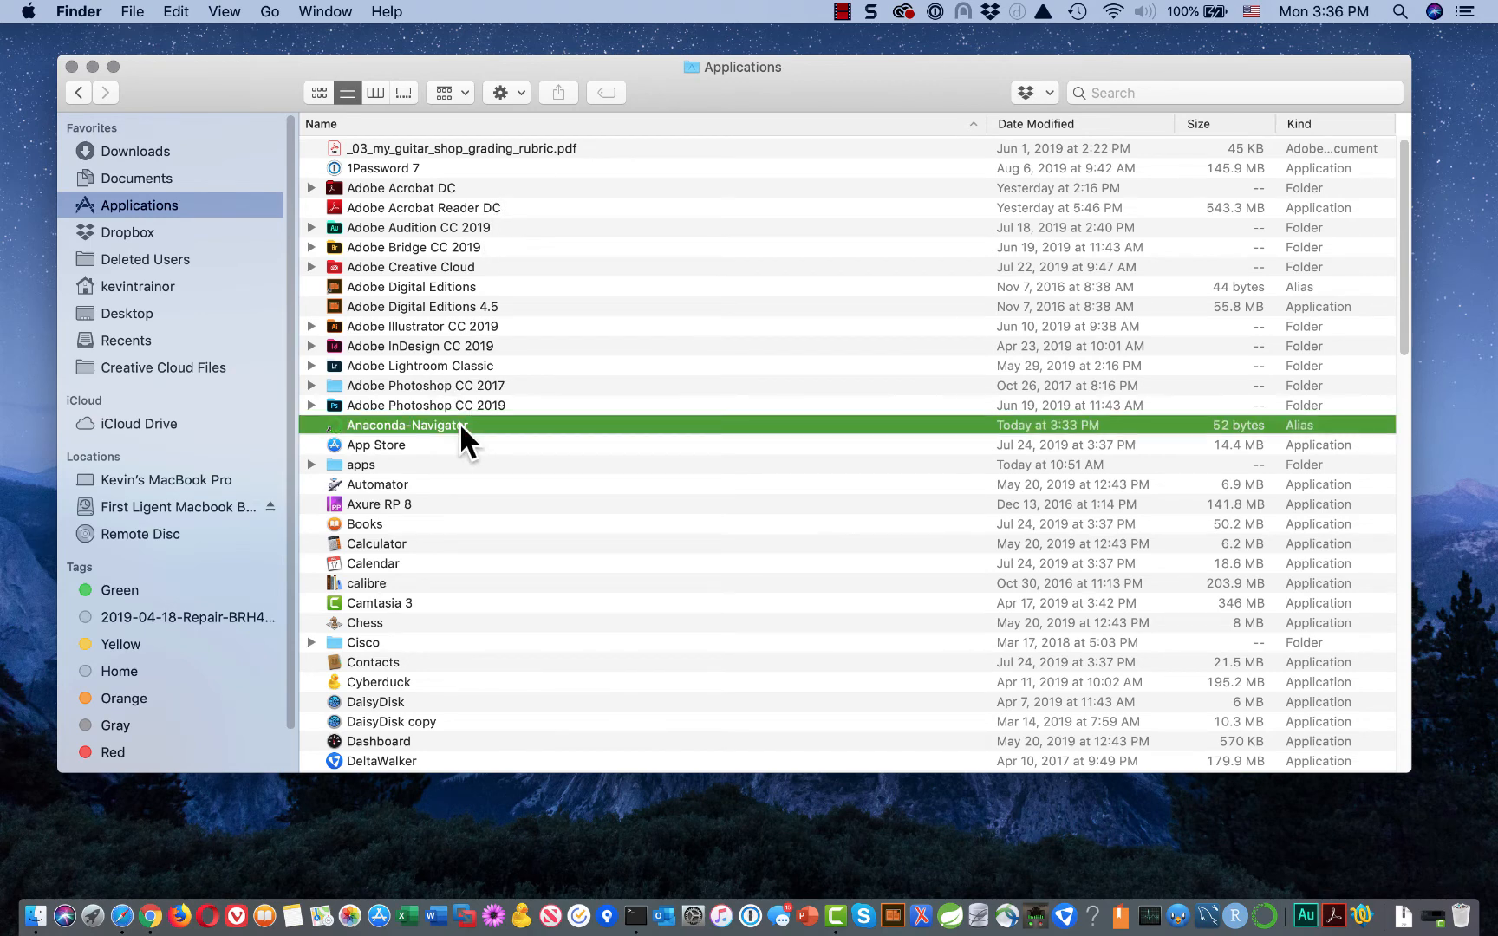
pyautogui.doubleClick(511, 425)
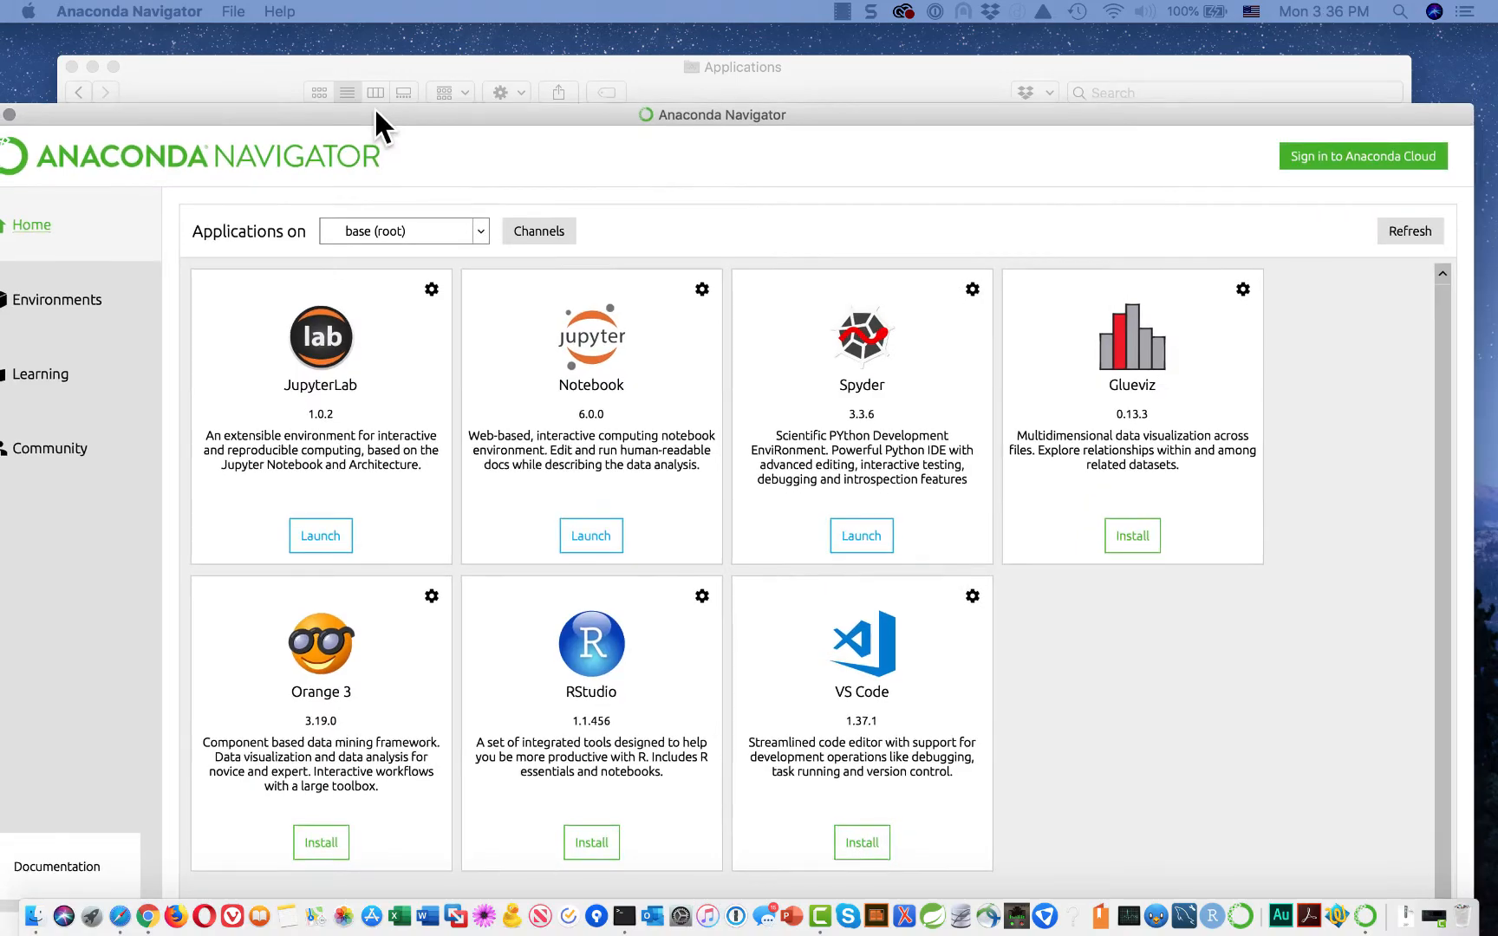
# - Move the Anaconda Navigator window fully into view and widen it to span the screen
pyautogui.moveTo(375, 111); pyautogui.dragTo(319, 76)
pyautogui.doubleClick(318, 80)
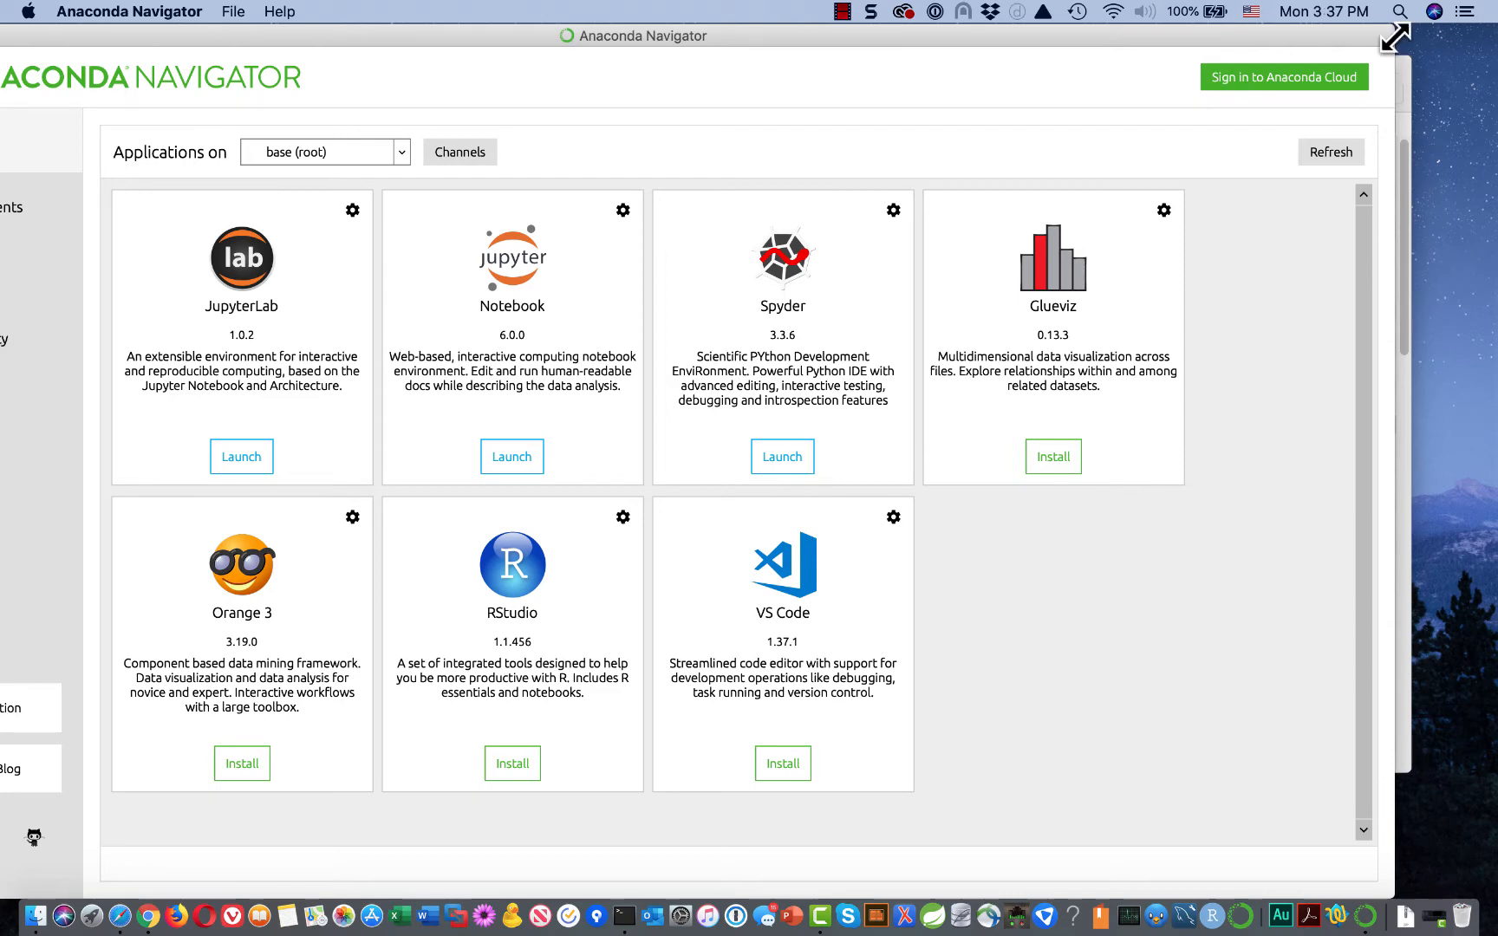
pyautogui.moveTo(1396, 36); pyautogui.dragTo(1319, 24)
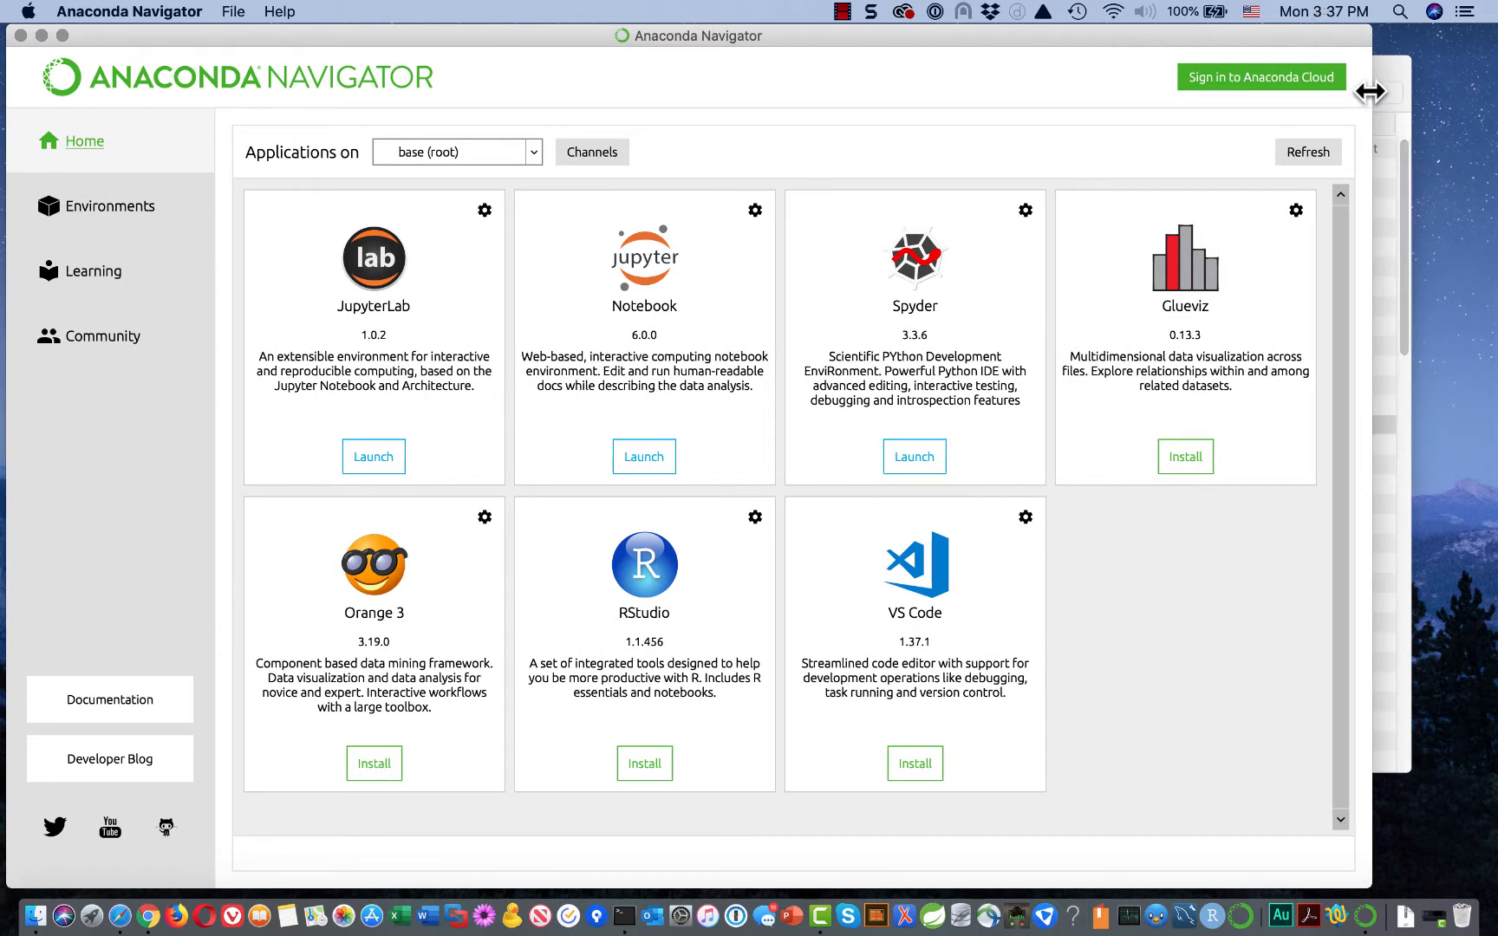
pyautogui.moveTo(1372, 90); pyautogui.dragTo(1487, 82)
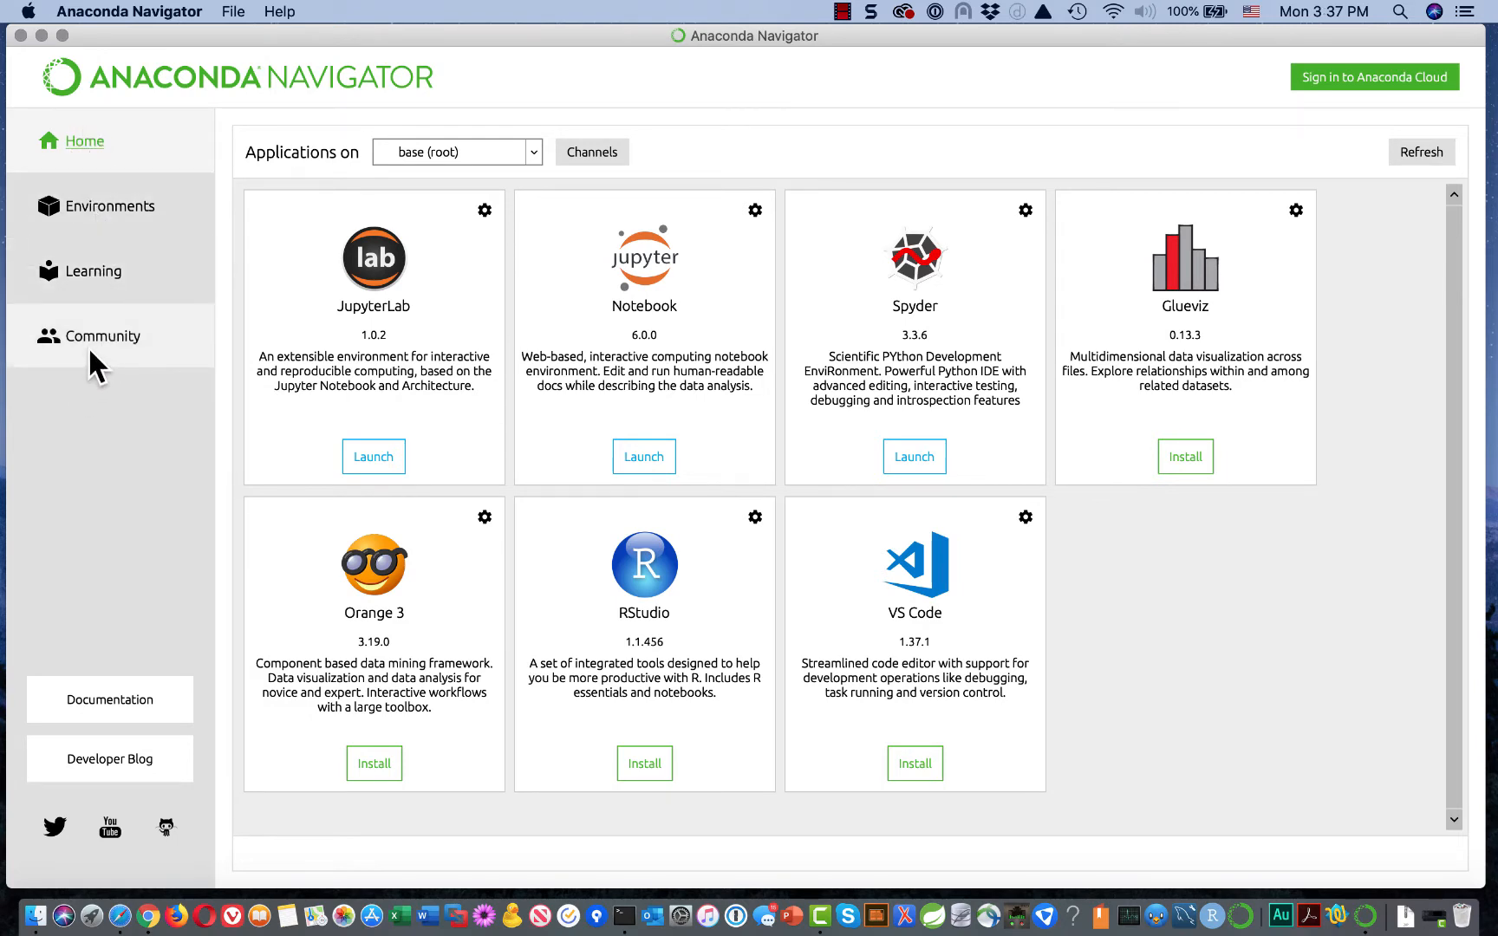
# - On the Environments page, create a Python 3.7 environment named e4_[surname]_python_course and review its installed packages
pyautogui.click(91, 208)
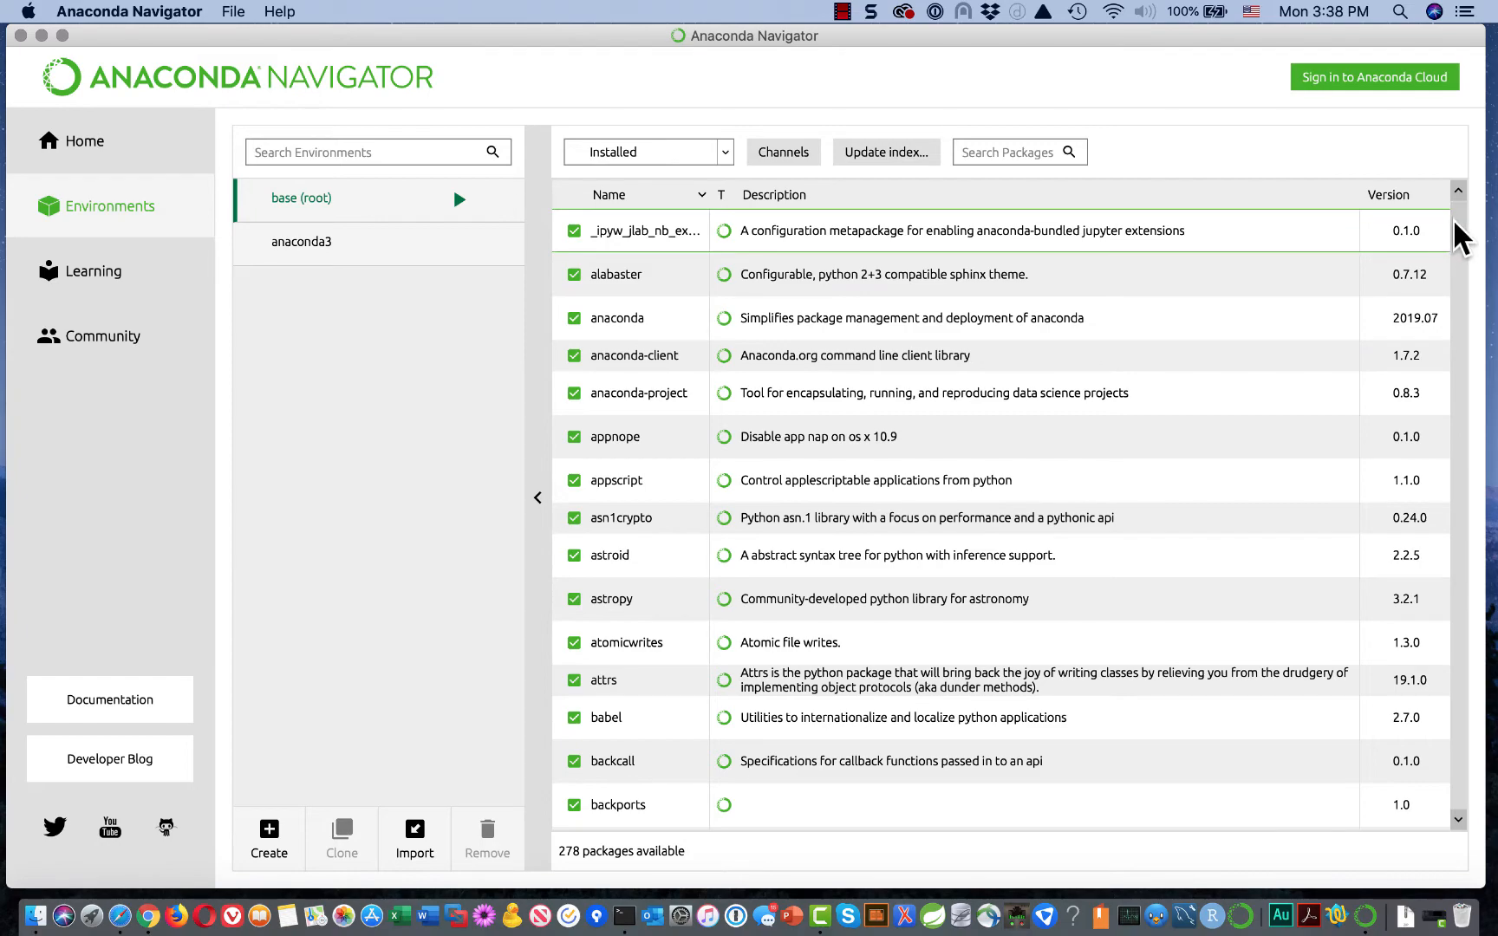
pyautogui.moveTo(1462, 236); pyautogui.dragTo(1448, 186)
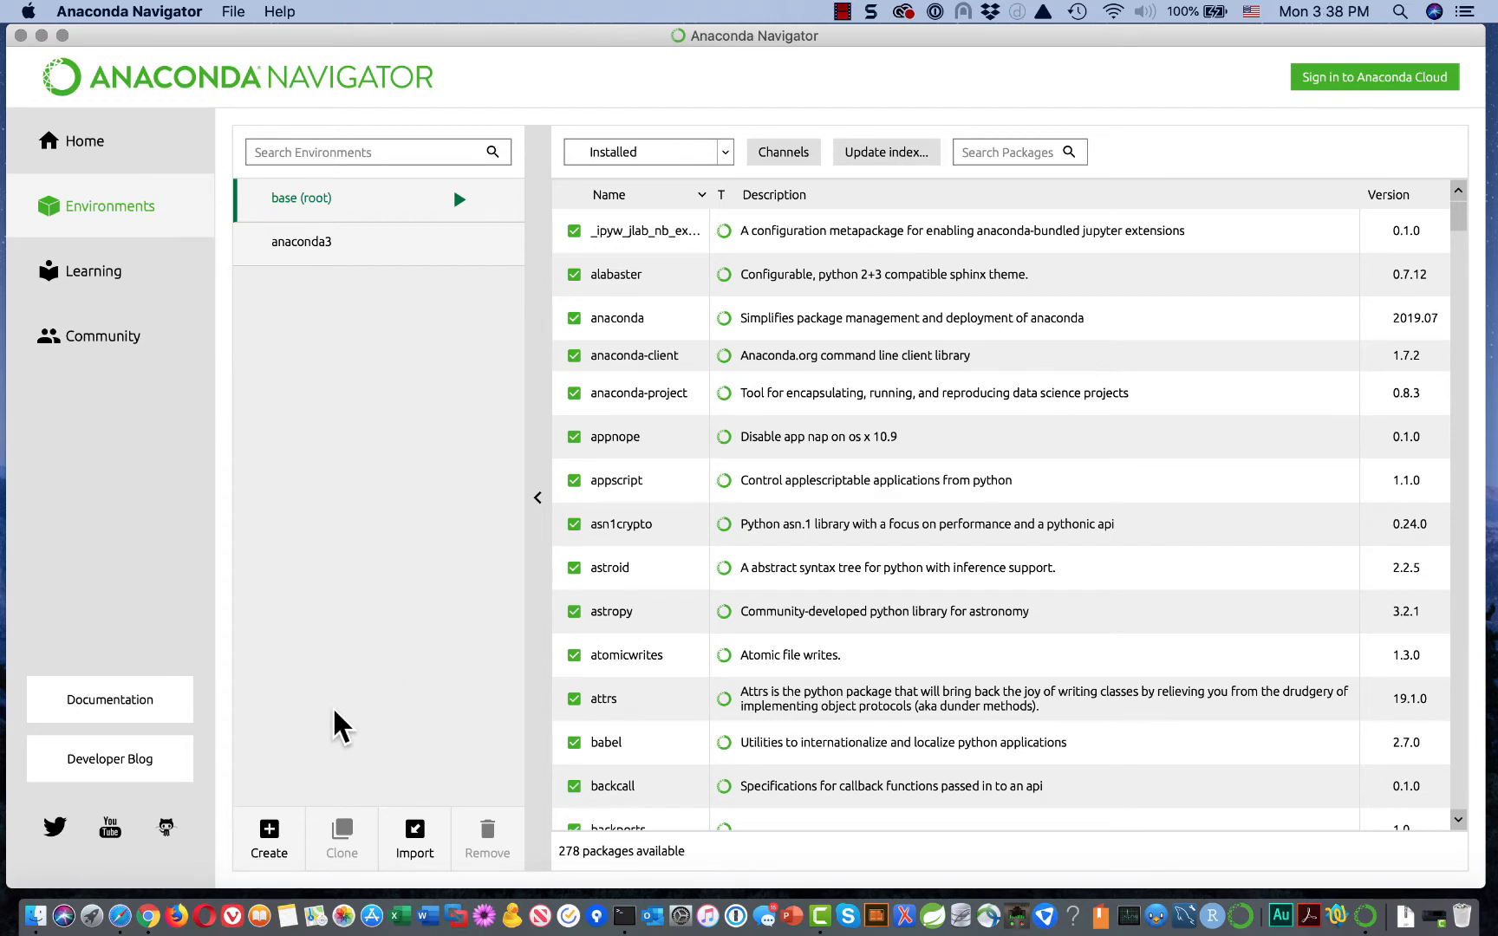
pyautogui.click(269, 831)
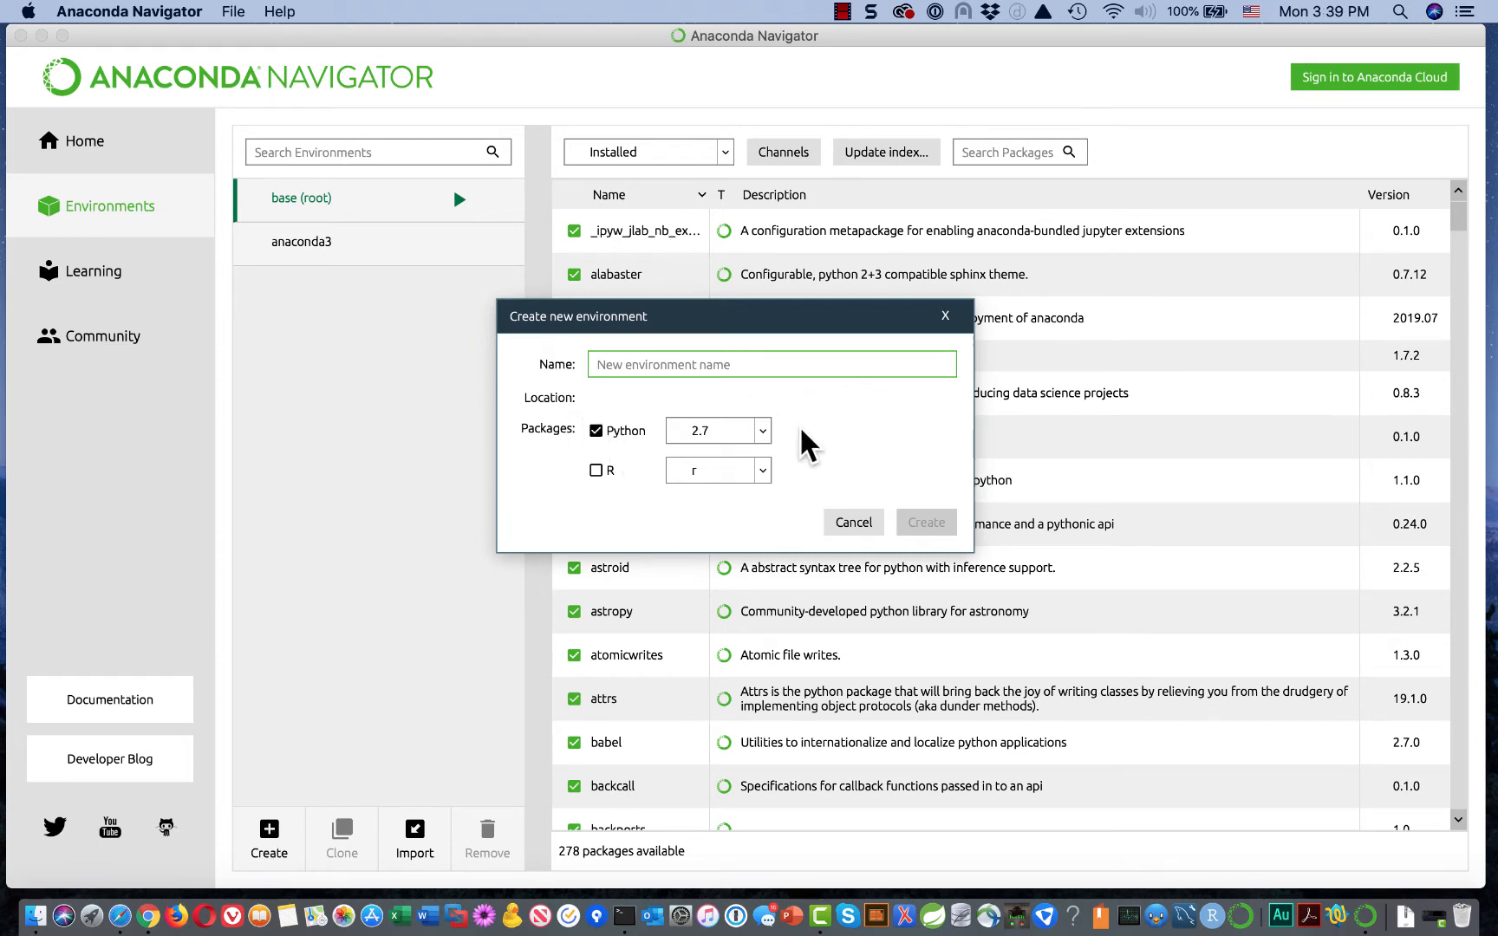
pyautogui.click(762, 434)
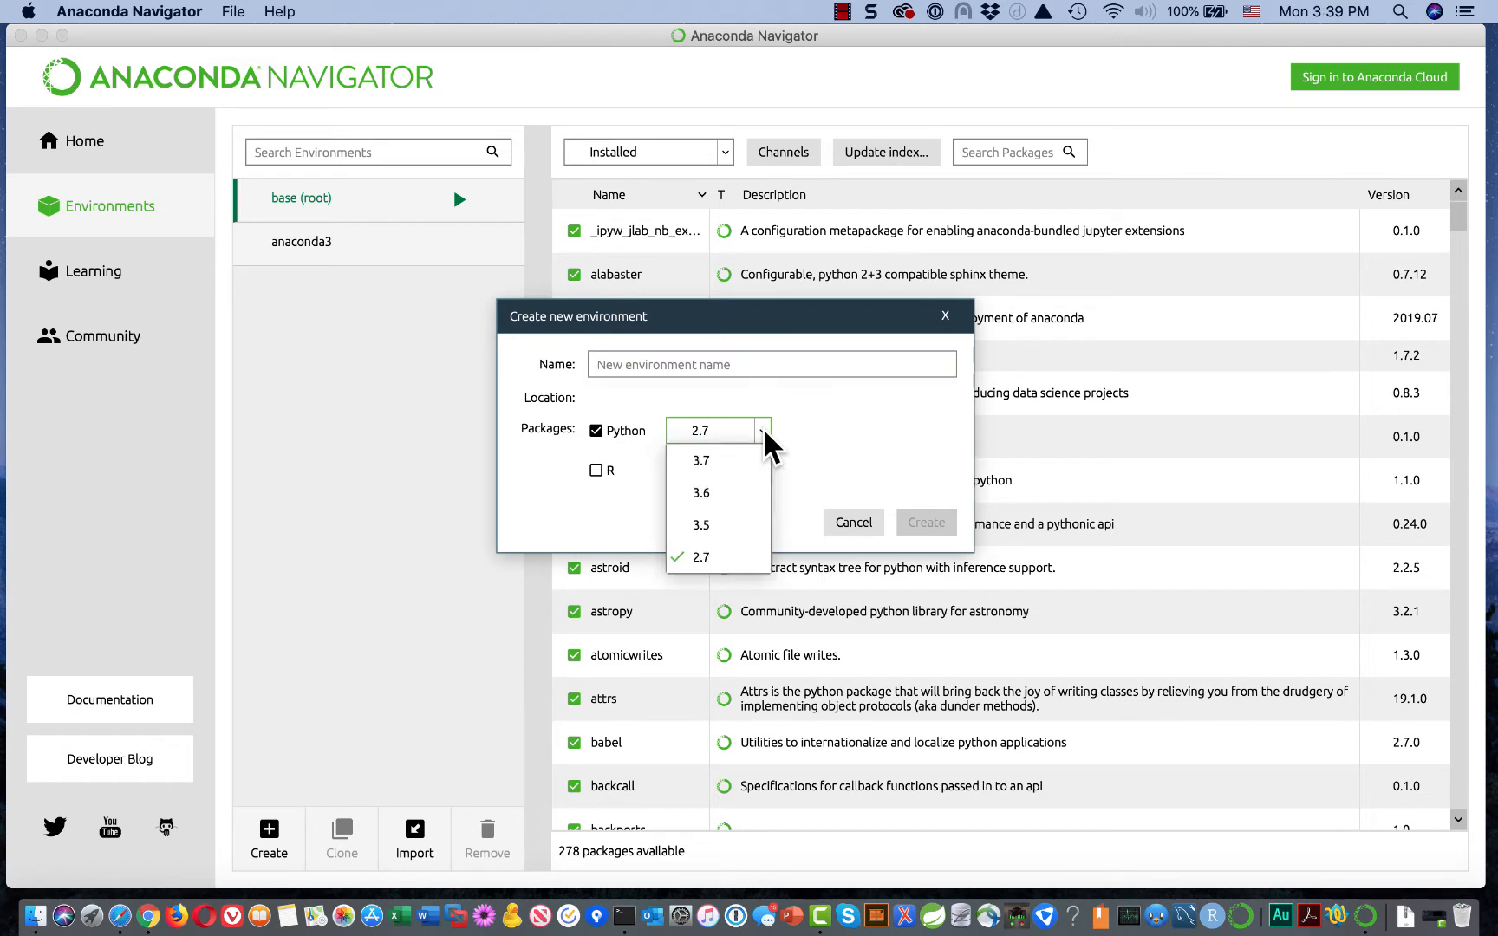
pyautogui.click(703, 460)
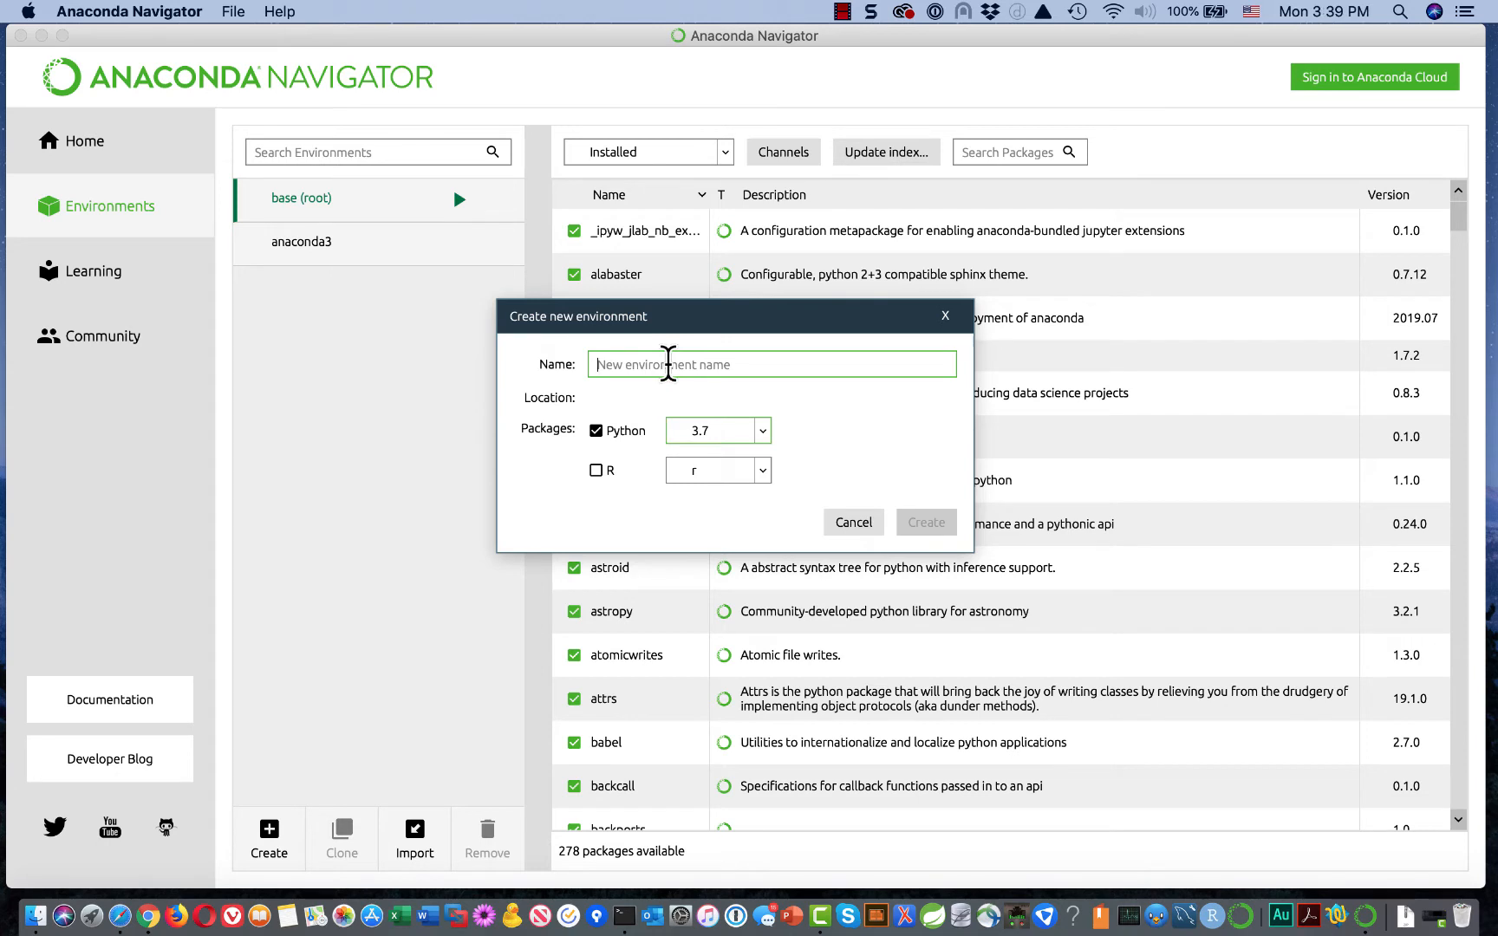
pyautogui.click(668, 363)
pyautogui.write('e')
pyautogui.write('4')
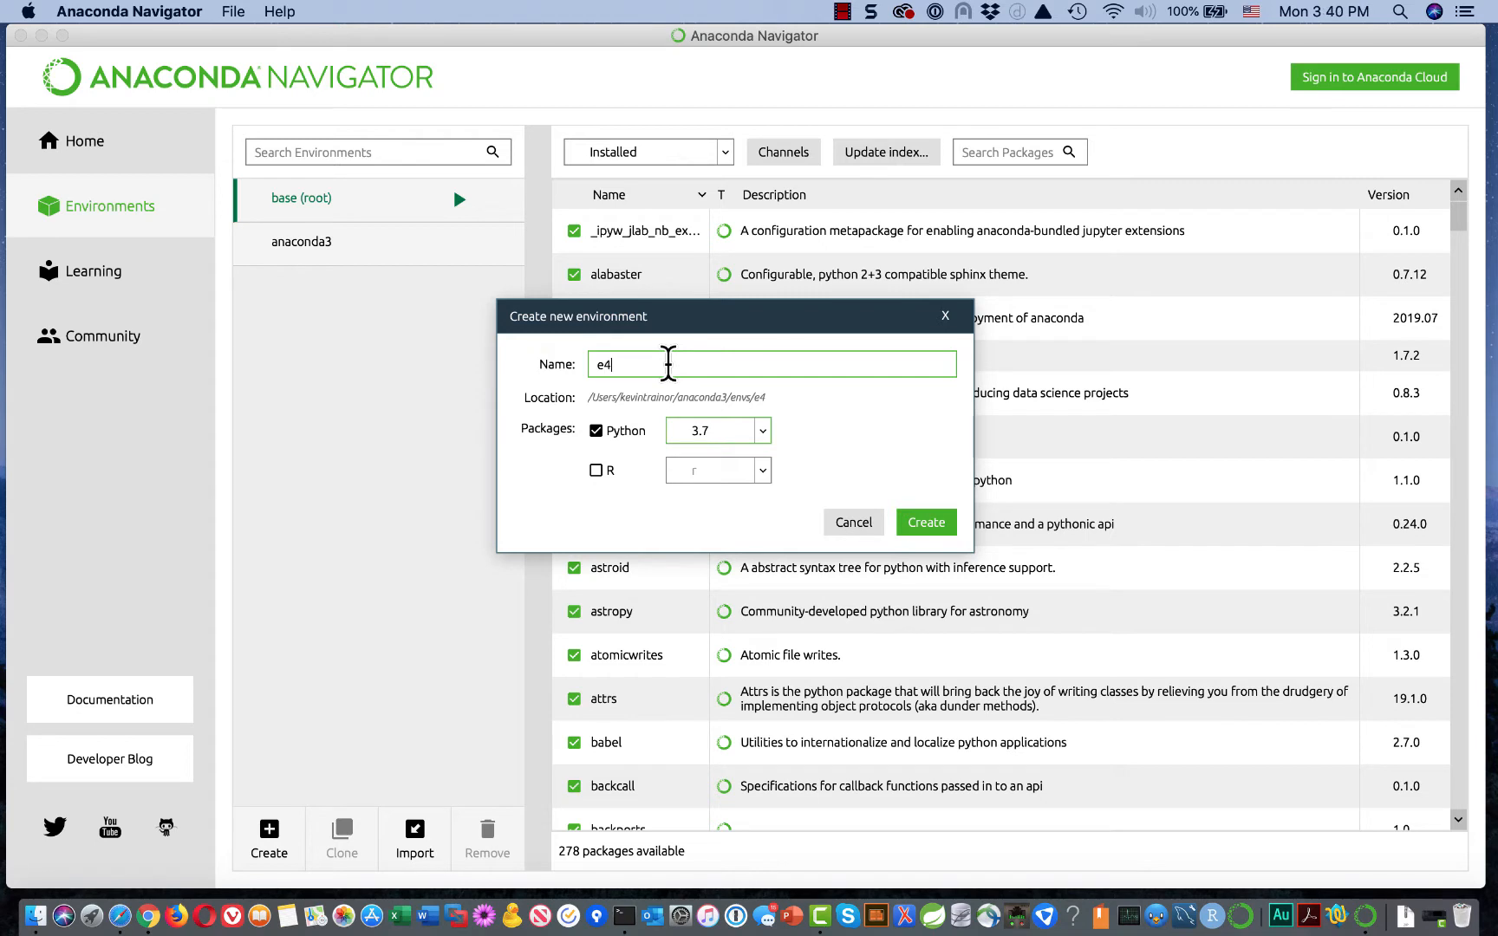
pyautogui.write('_trainor_python_')
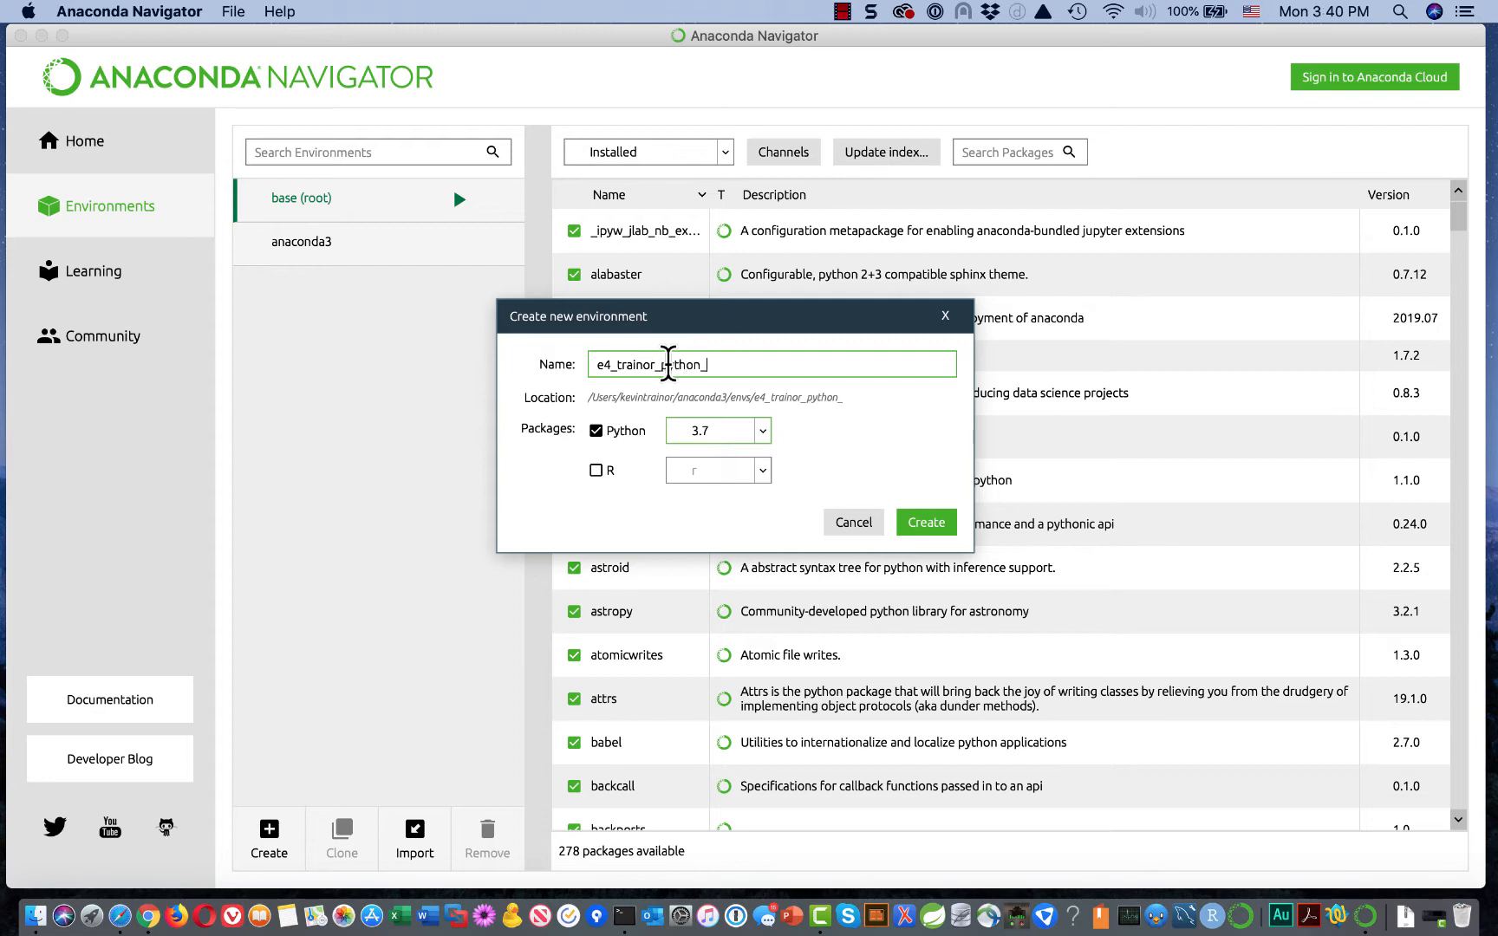
pyautogui.write('course')
pyautogui.click(926, 523)
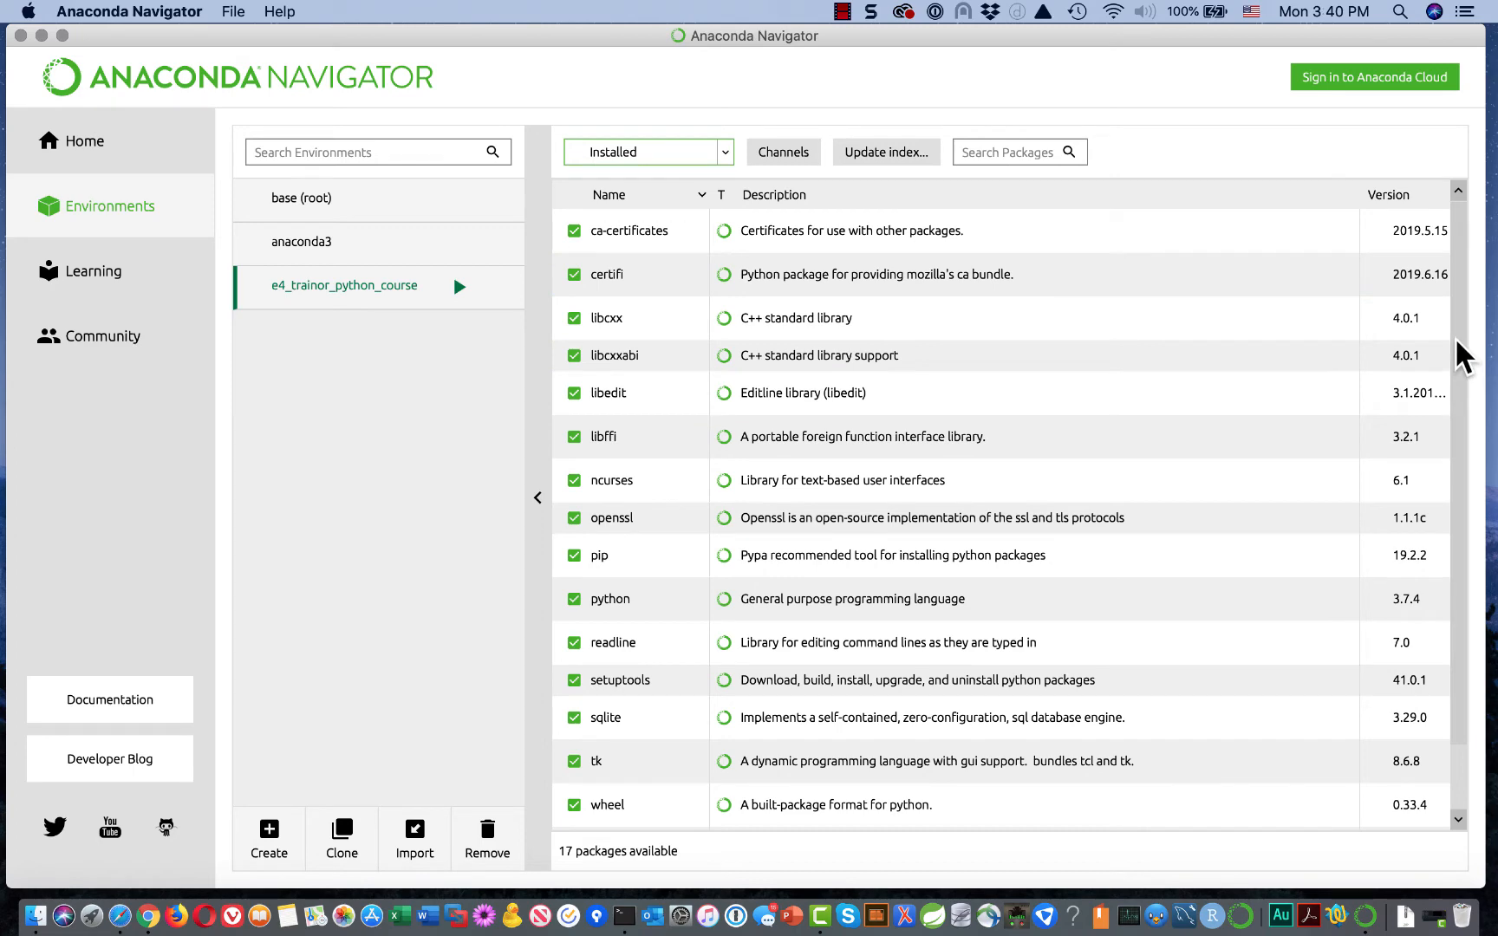
pyautogui.moveTo(1457, 344); pyautogui.dragTo(1486, 308)
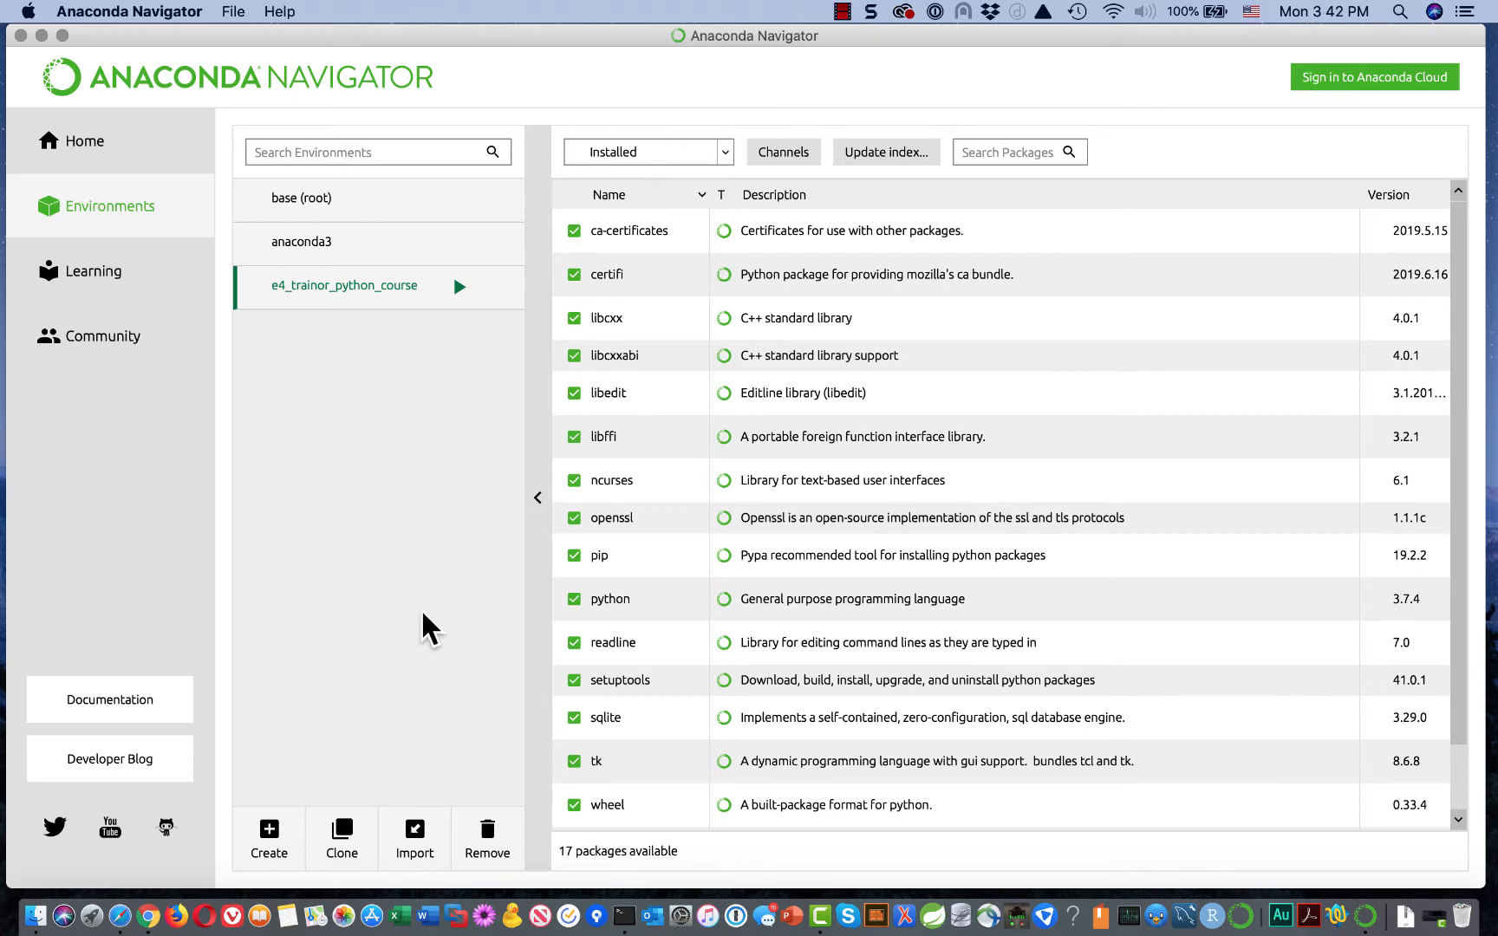
# - Create a second Python 3.7 environment named e4_[surname]_django_course and look through its installed packages
pyautogui.click(267, 835)
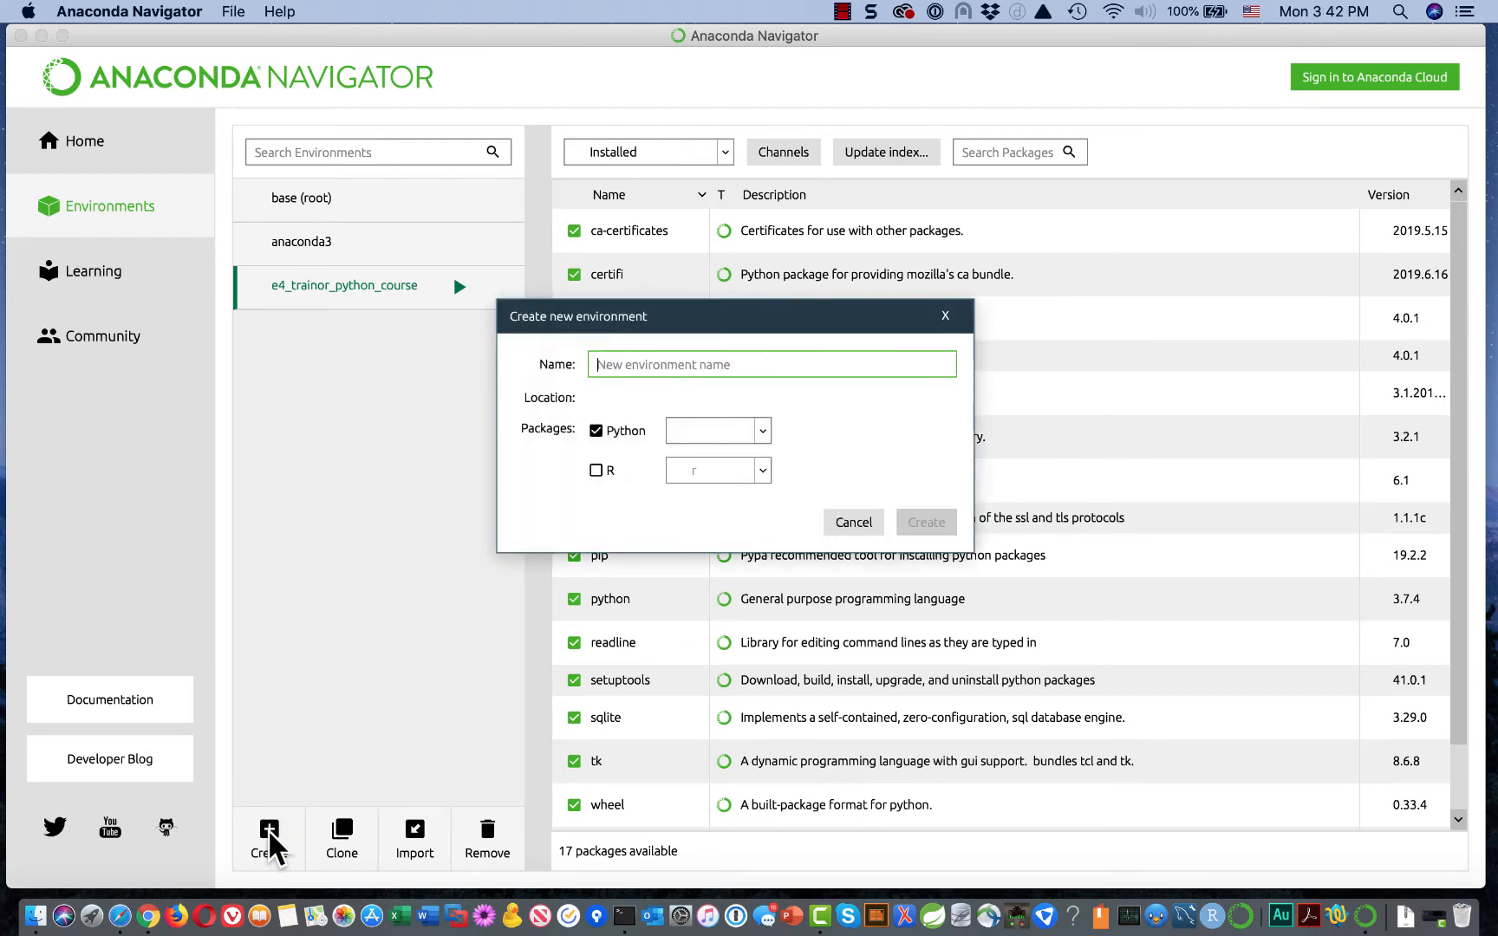
pyautogui.click(763, 425)
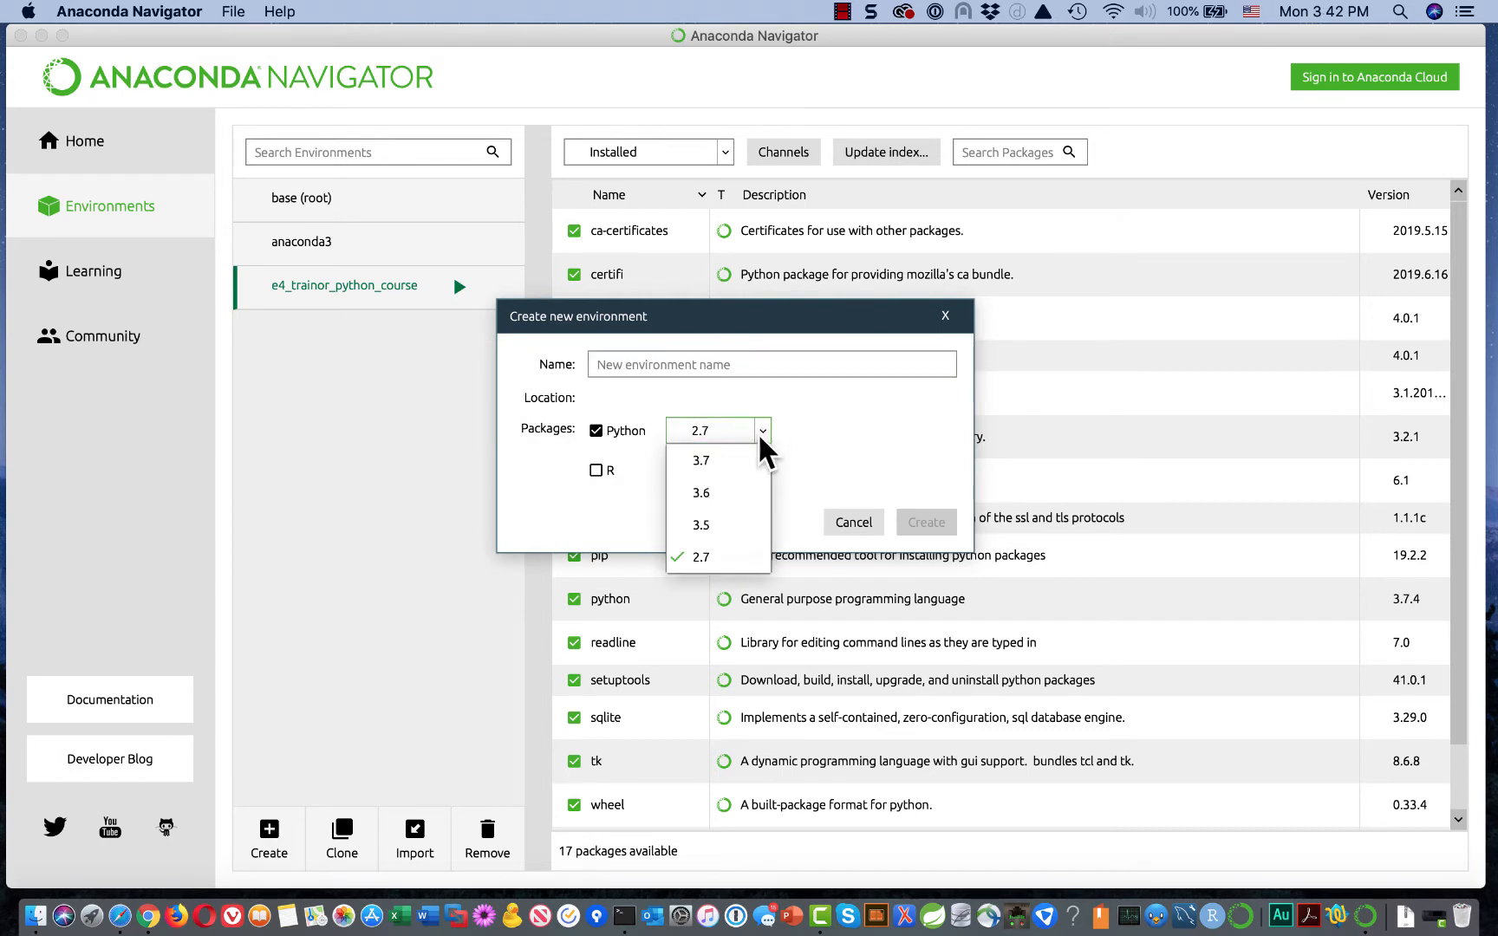
pyautogui.click(724, 463)
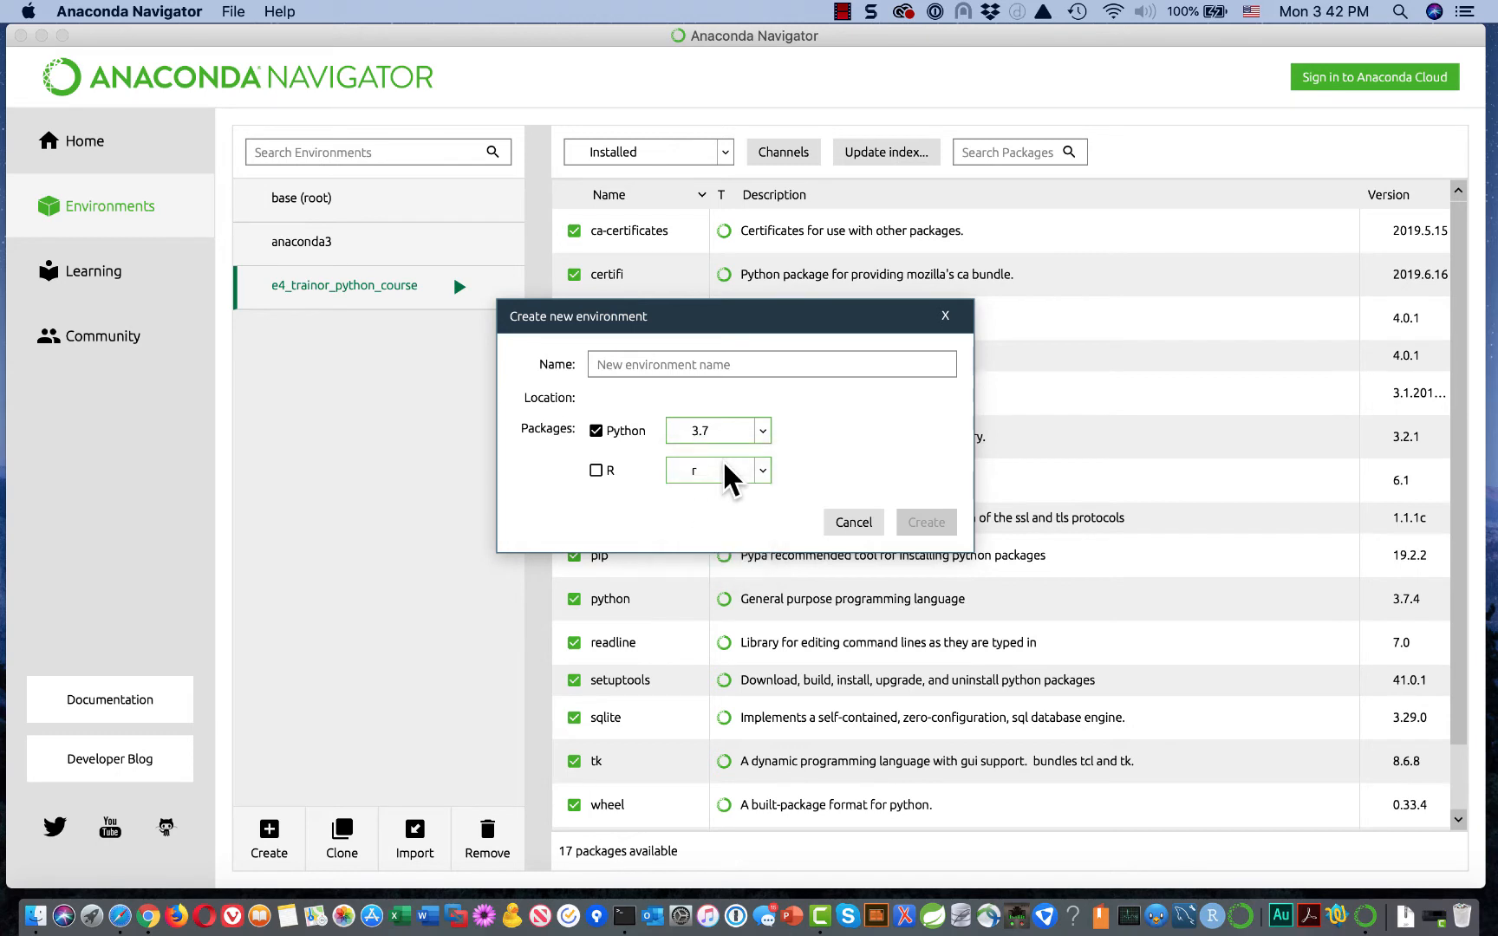
pyautogui.click(660, 364)
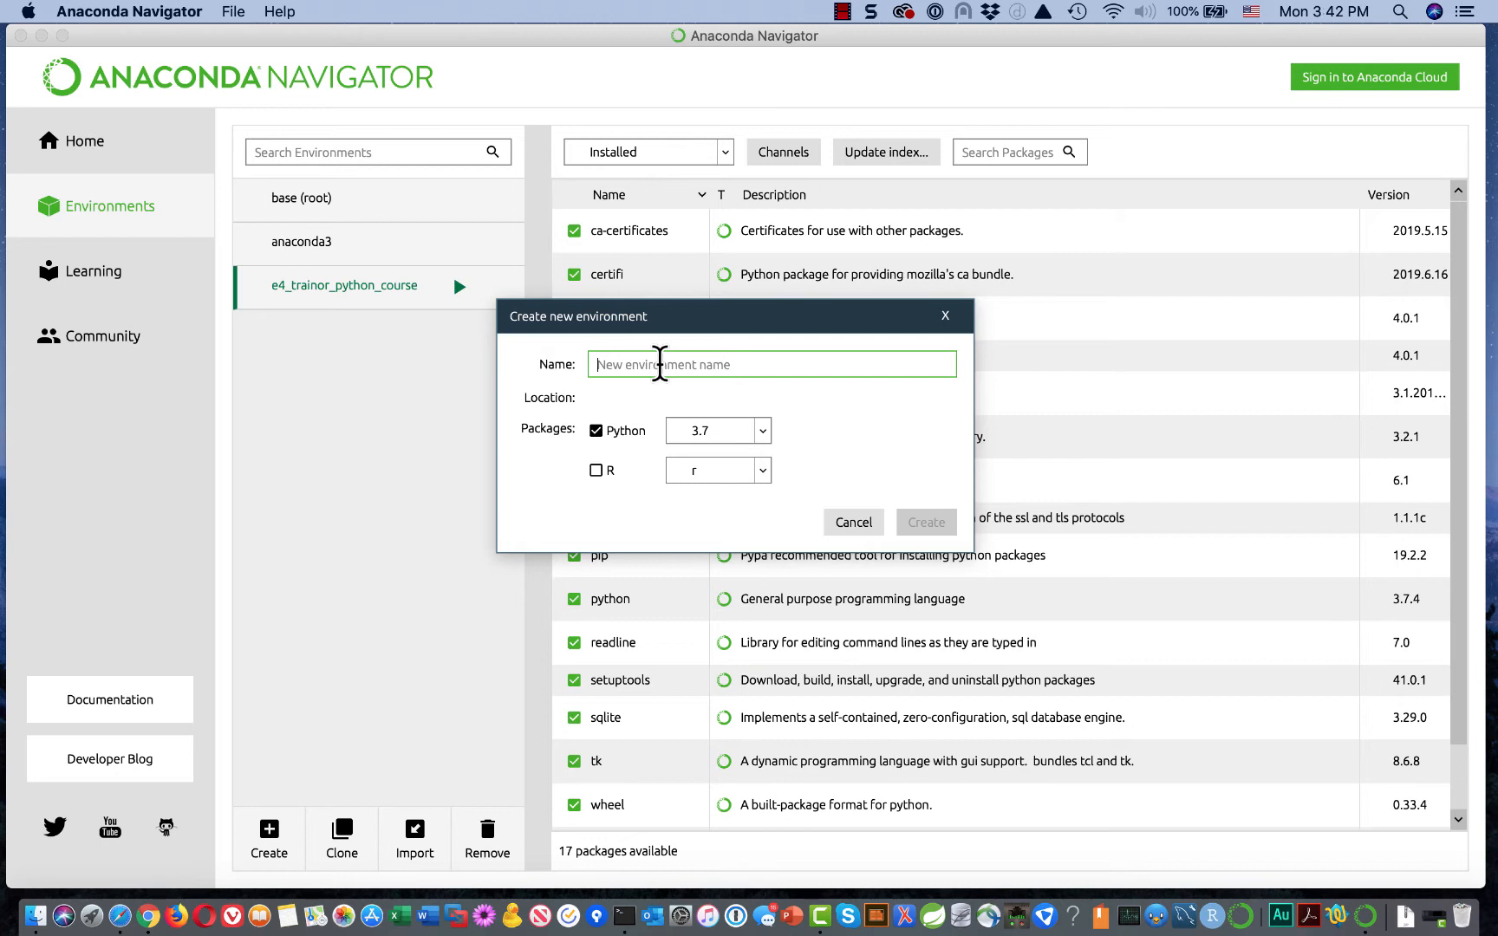
pyautogui.write('e4')
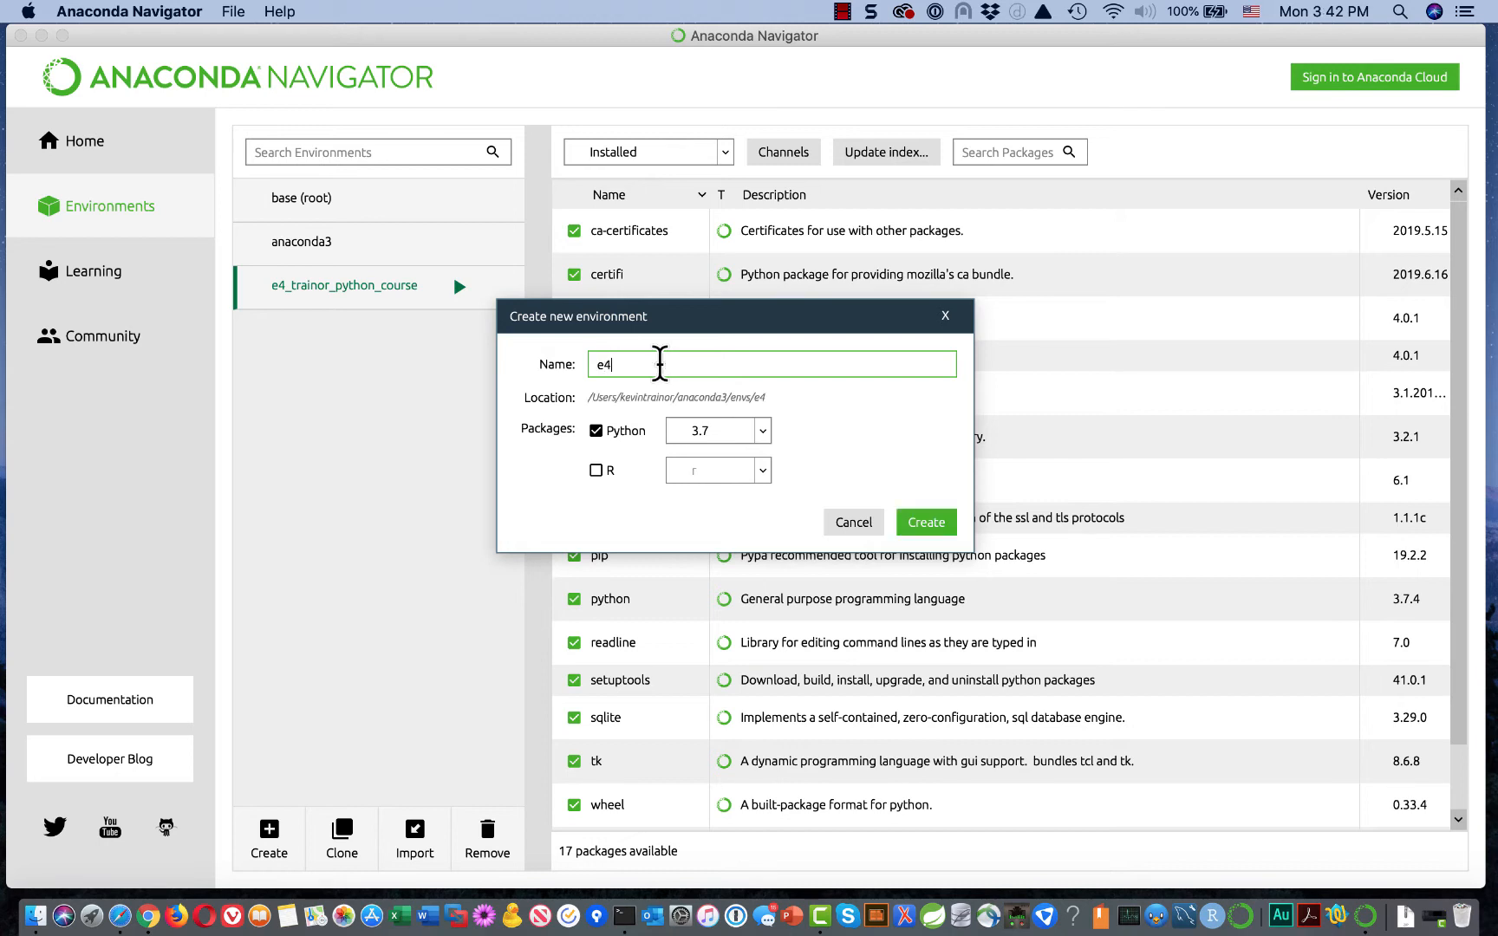
pyautogui.write('_trainor_django_course')
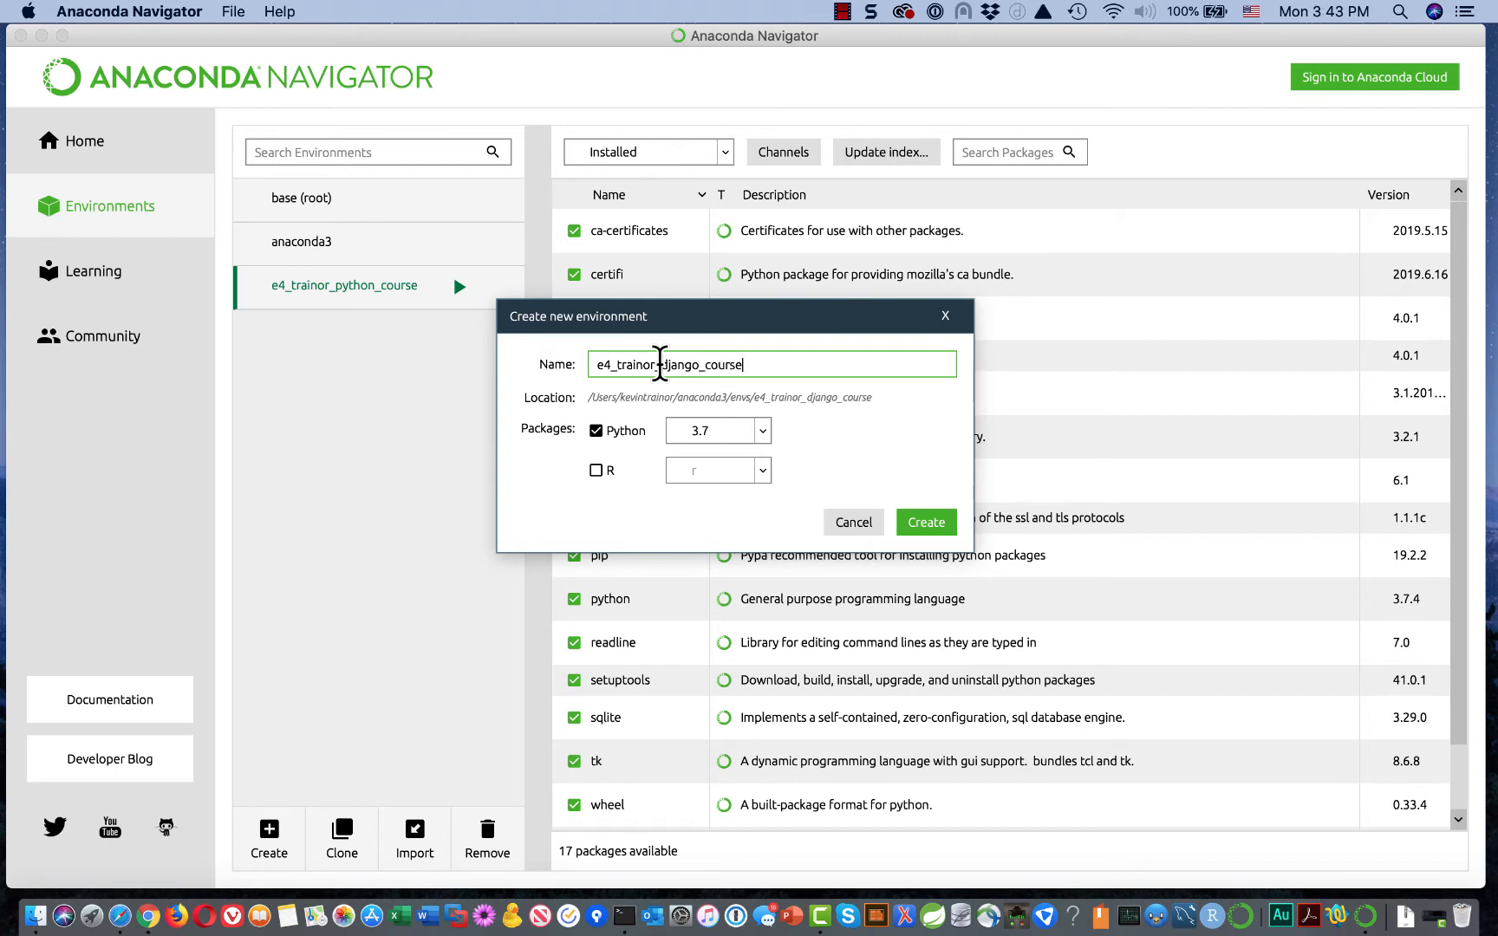
pyautogui.click(949, 520)
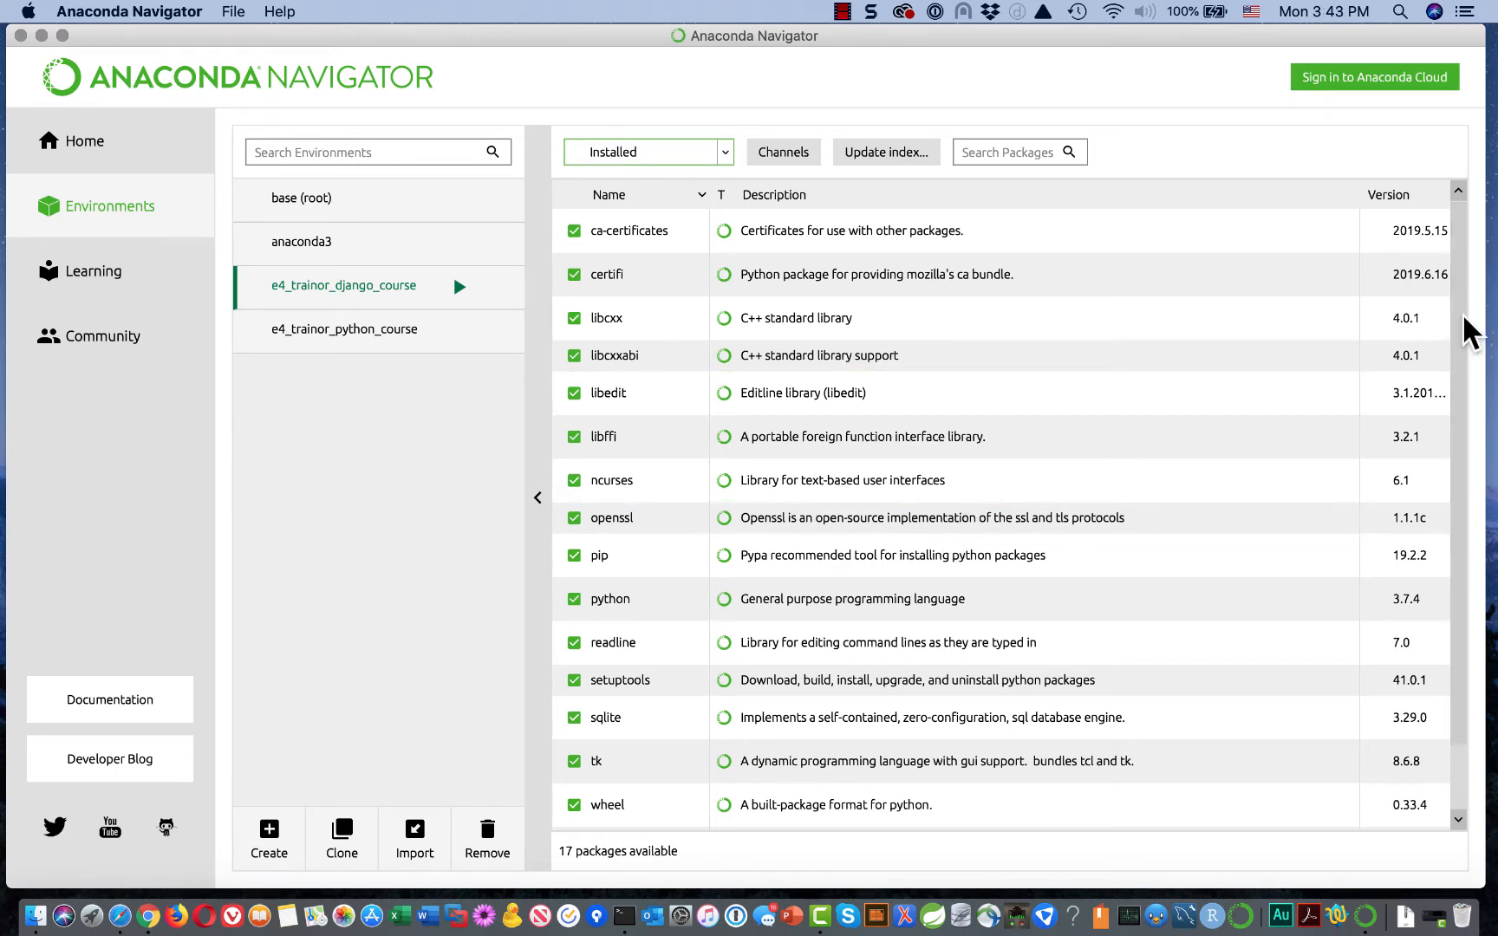
pyautogui.scroll(-3, 1461, 375)
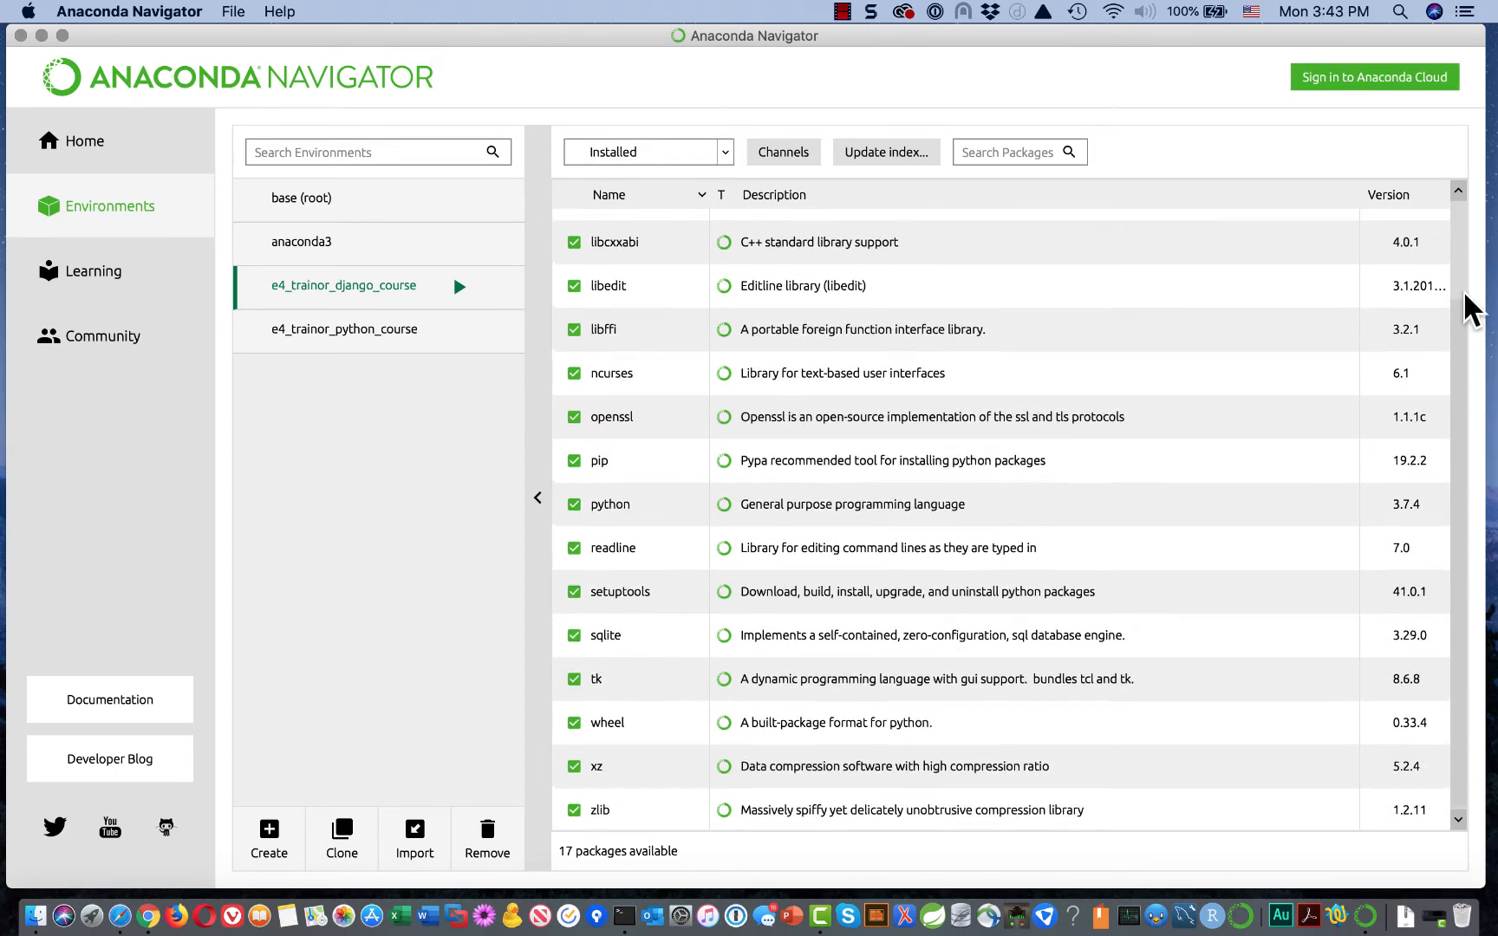
pyautogui.scroll(3, 1463, 289)
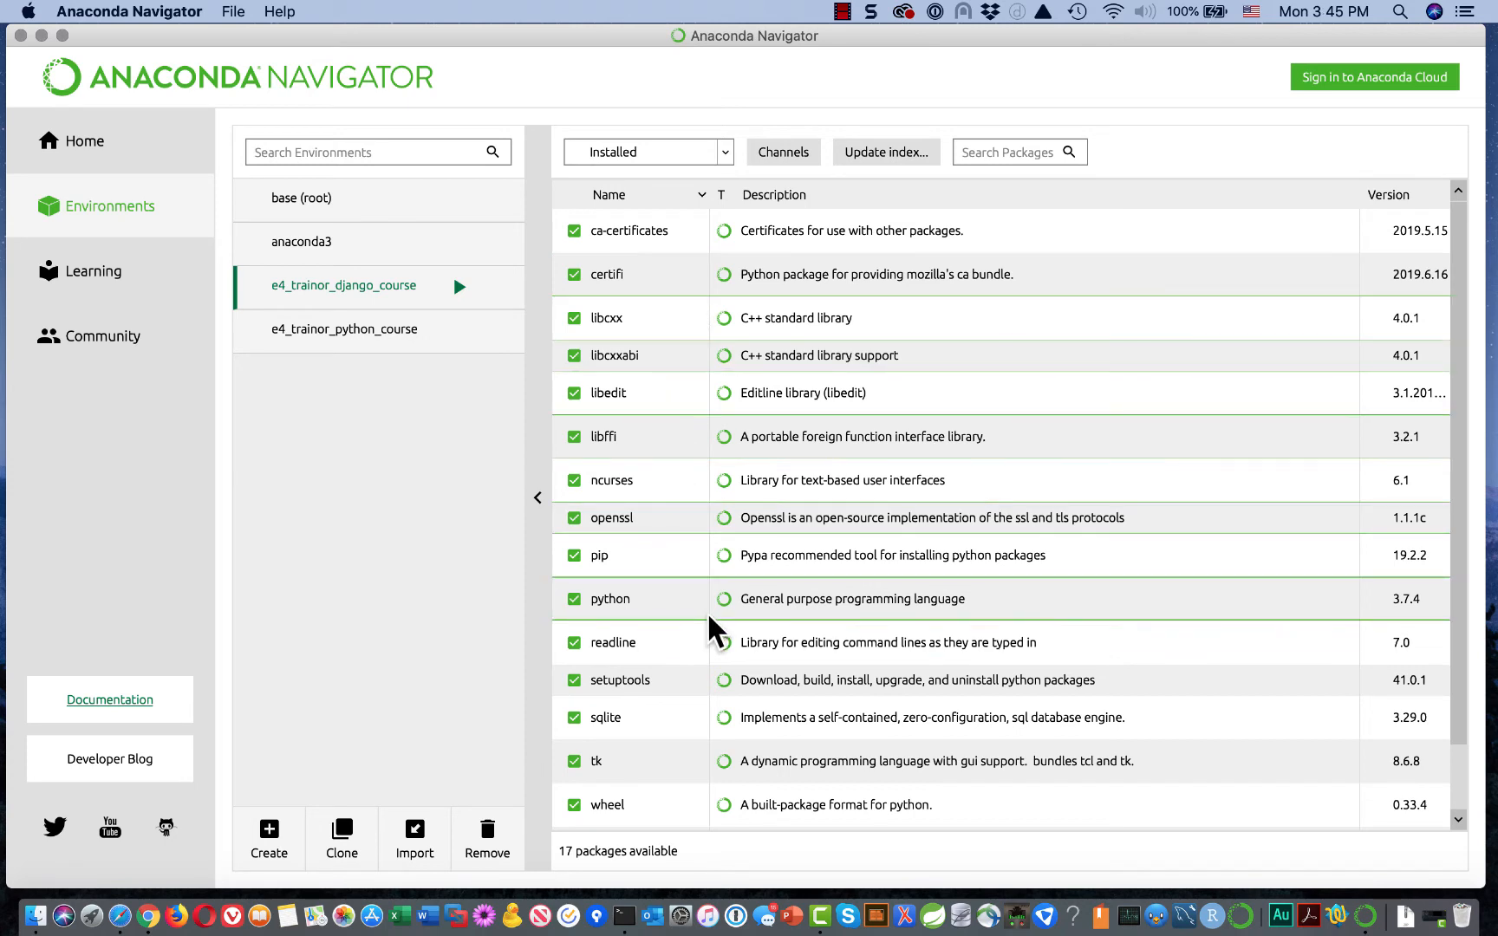
# - Filter the Django course environment's packages to Not installed and search them for django
pyautogui.click(724, 153)
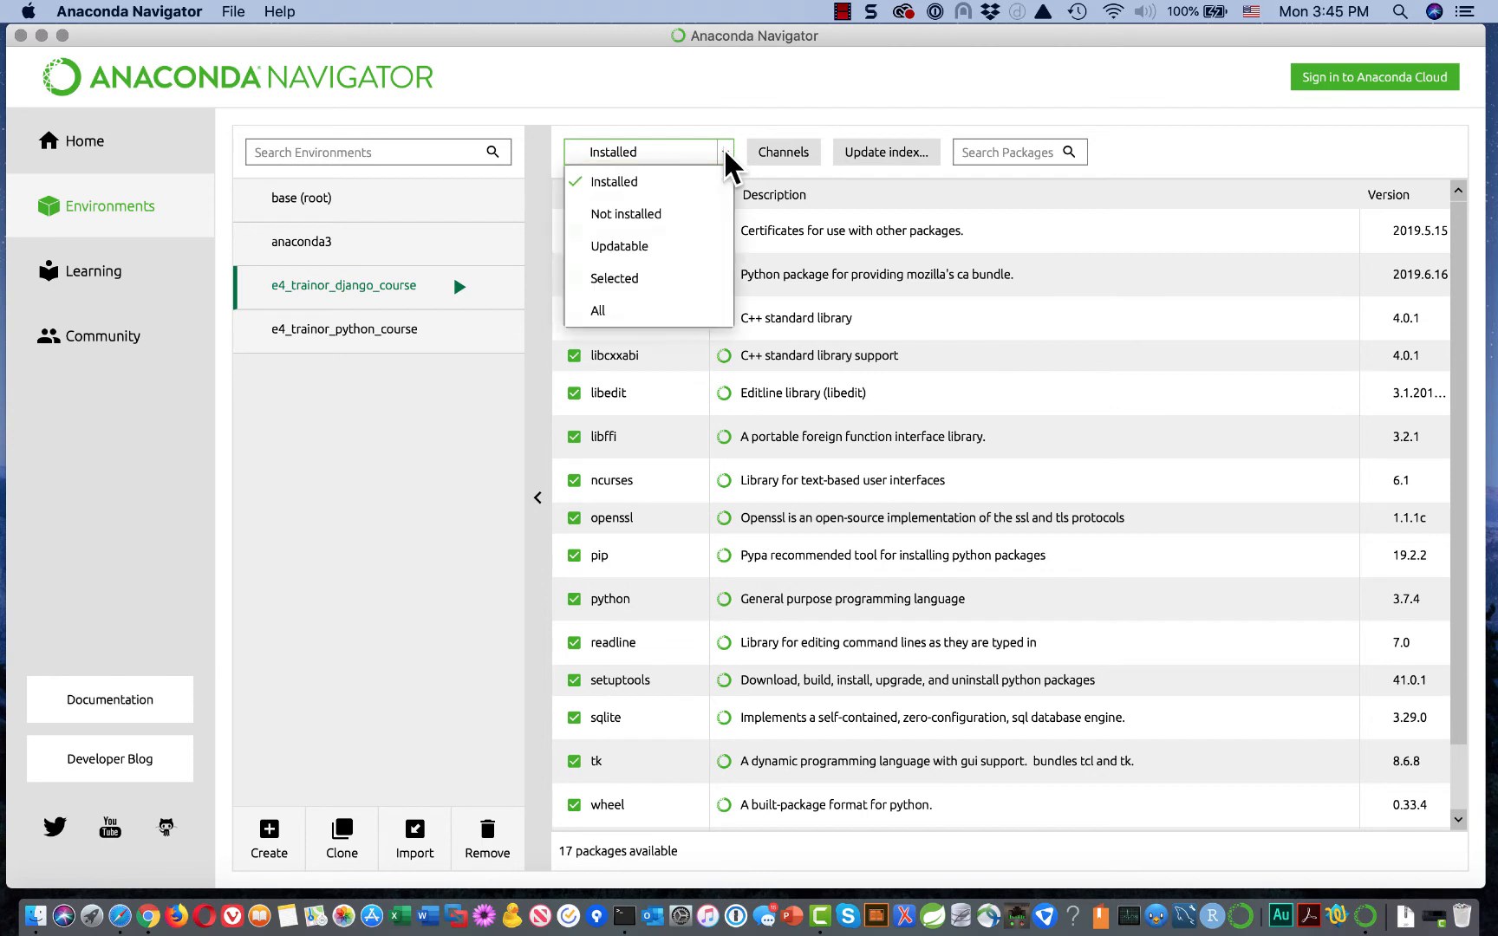
pyautogui.click(674, 213)
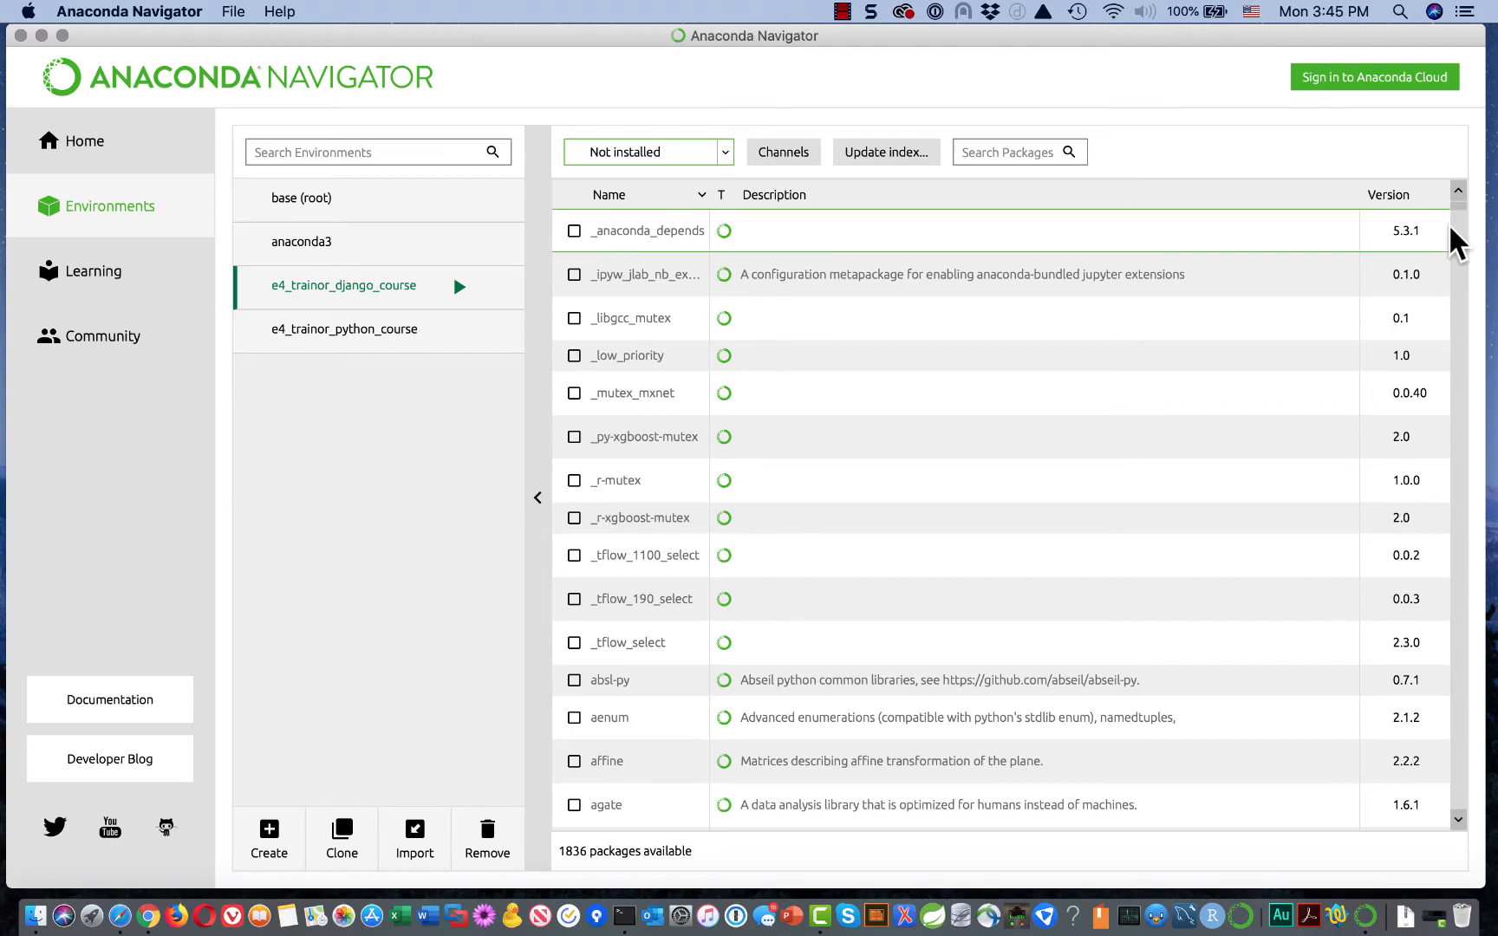
pyautogui.moveTo(1461, 224)
pyautogui.mouseDown()
pyautogui.moveTo(1459, 794)
pyautogui.moveTo(1477, 341)
pyautogui.moveTo(1456, 195)
pyautogui.mouseUp()
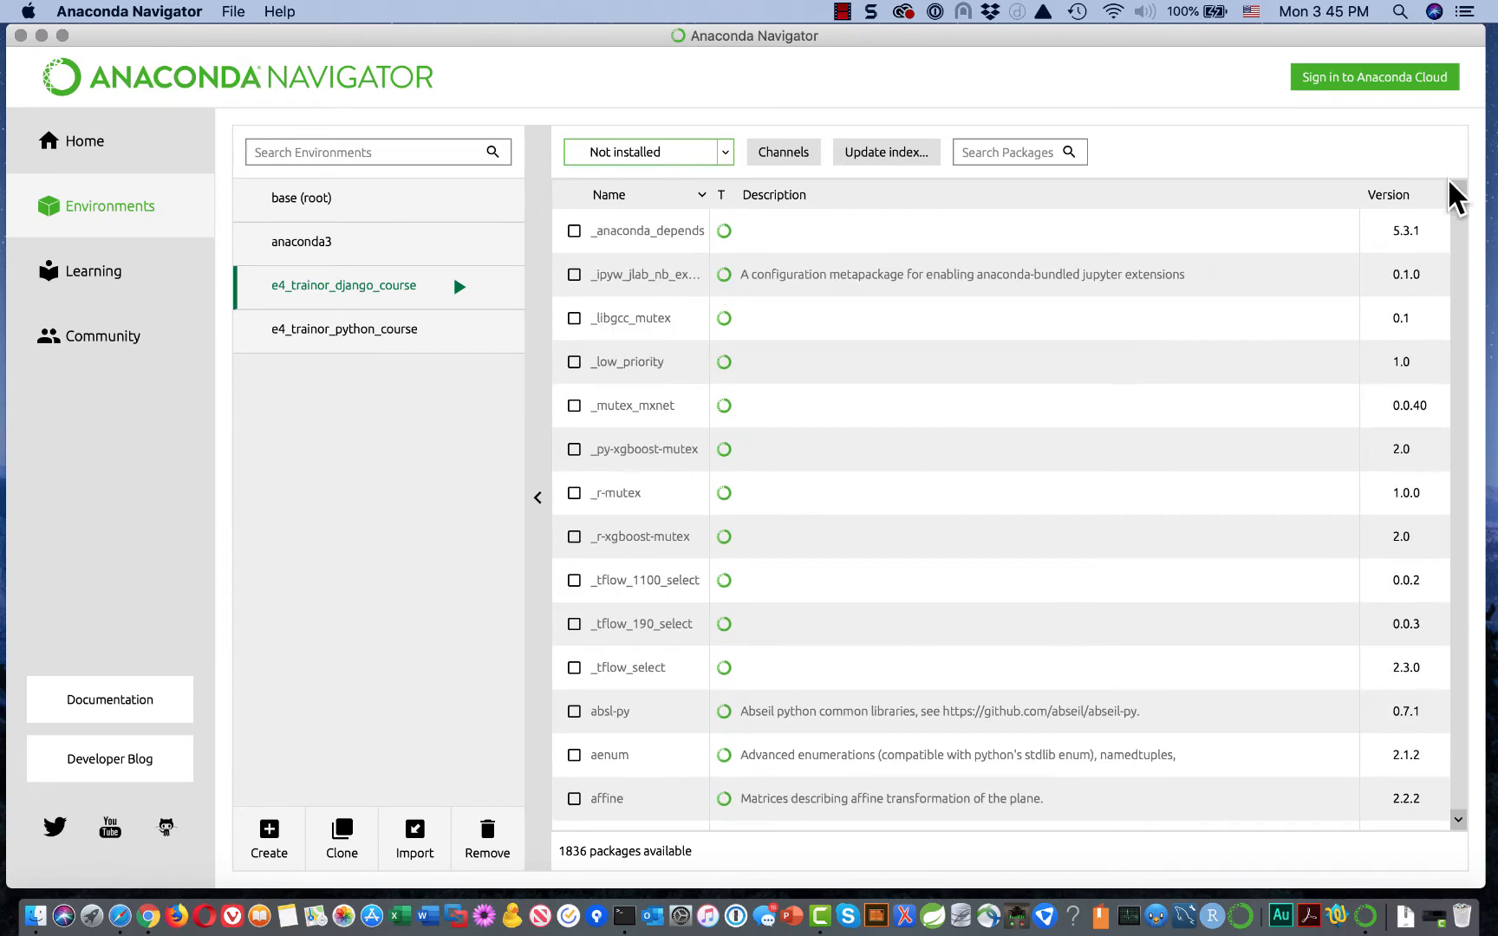
pyautogui.click(1016, 149)
pyautogui.write('d')
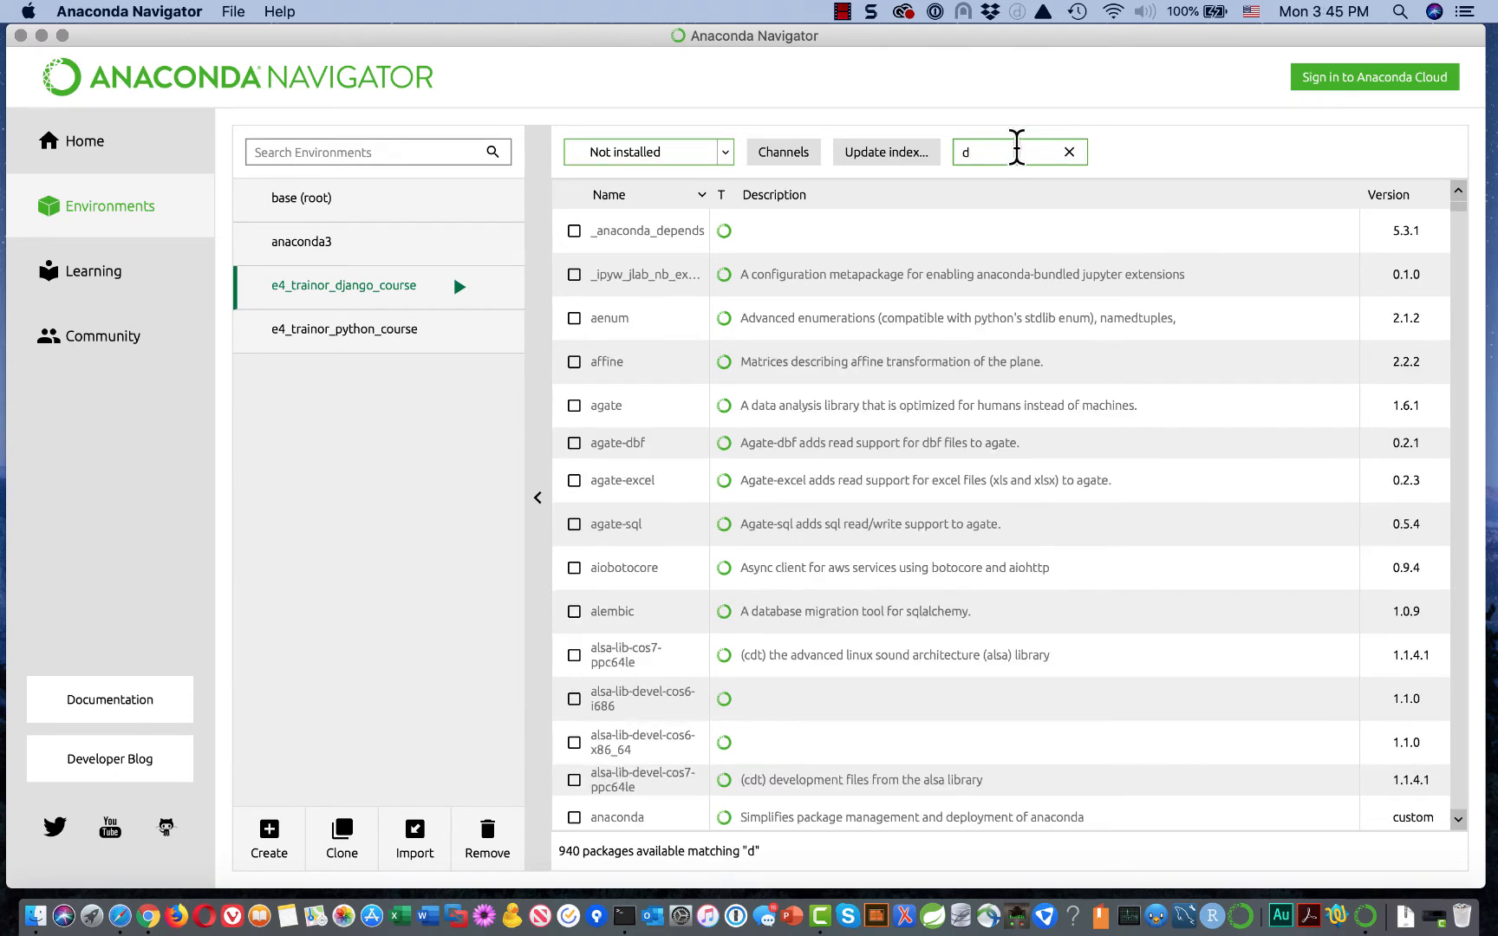
pyautogui.write('jango')
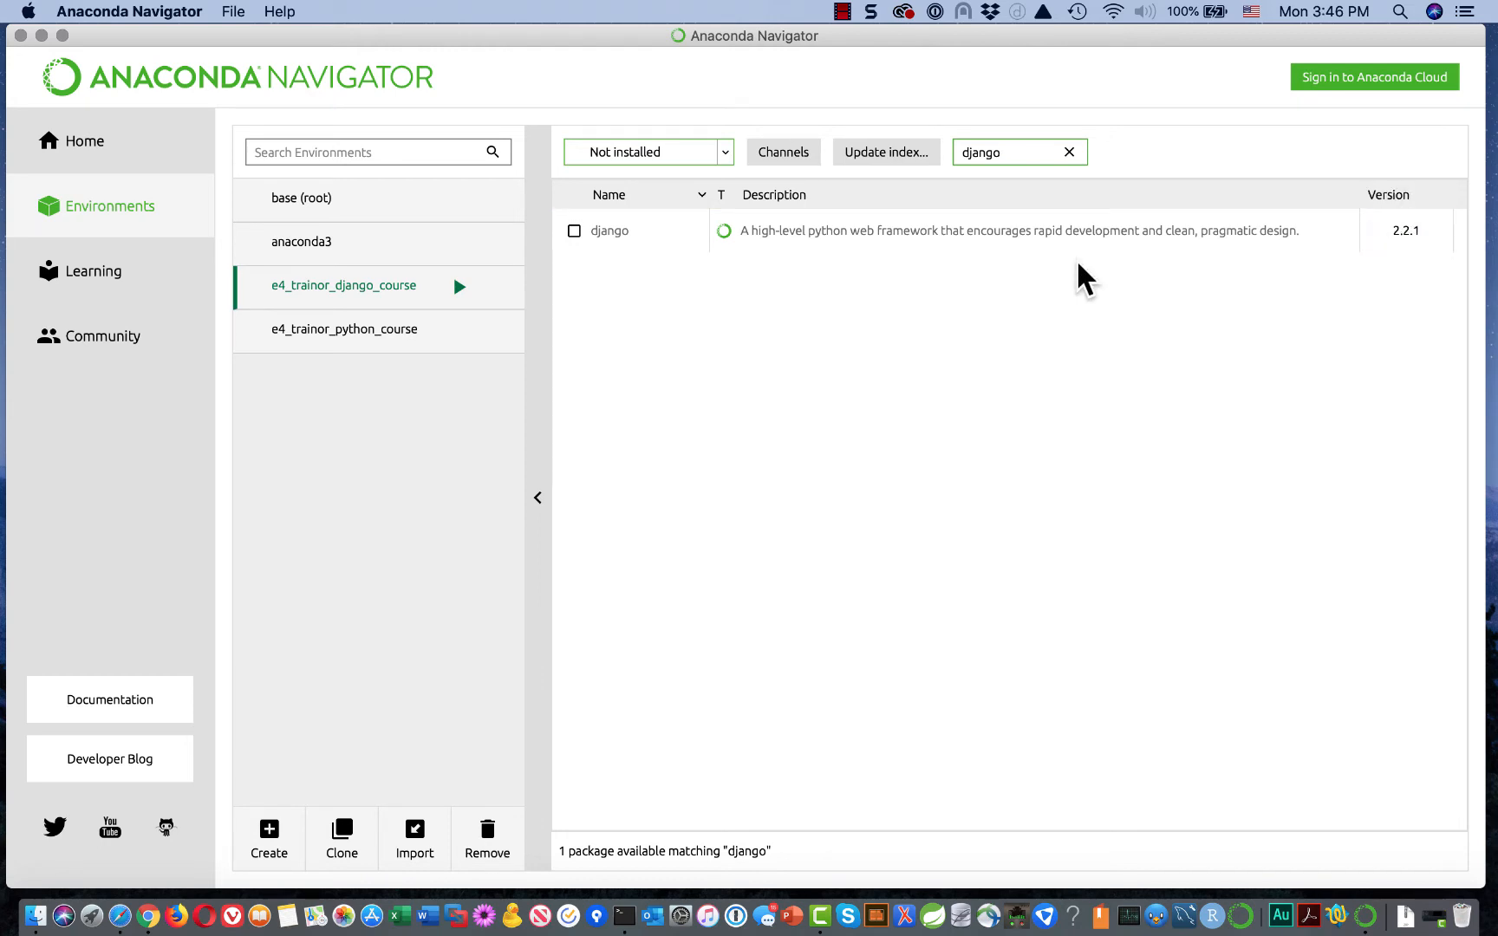
# - Install django 2.2.1 with its pytz dependency in the Django course environment, and clear the package search
pyautogui.click(574, 231)
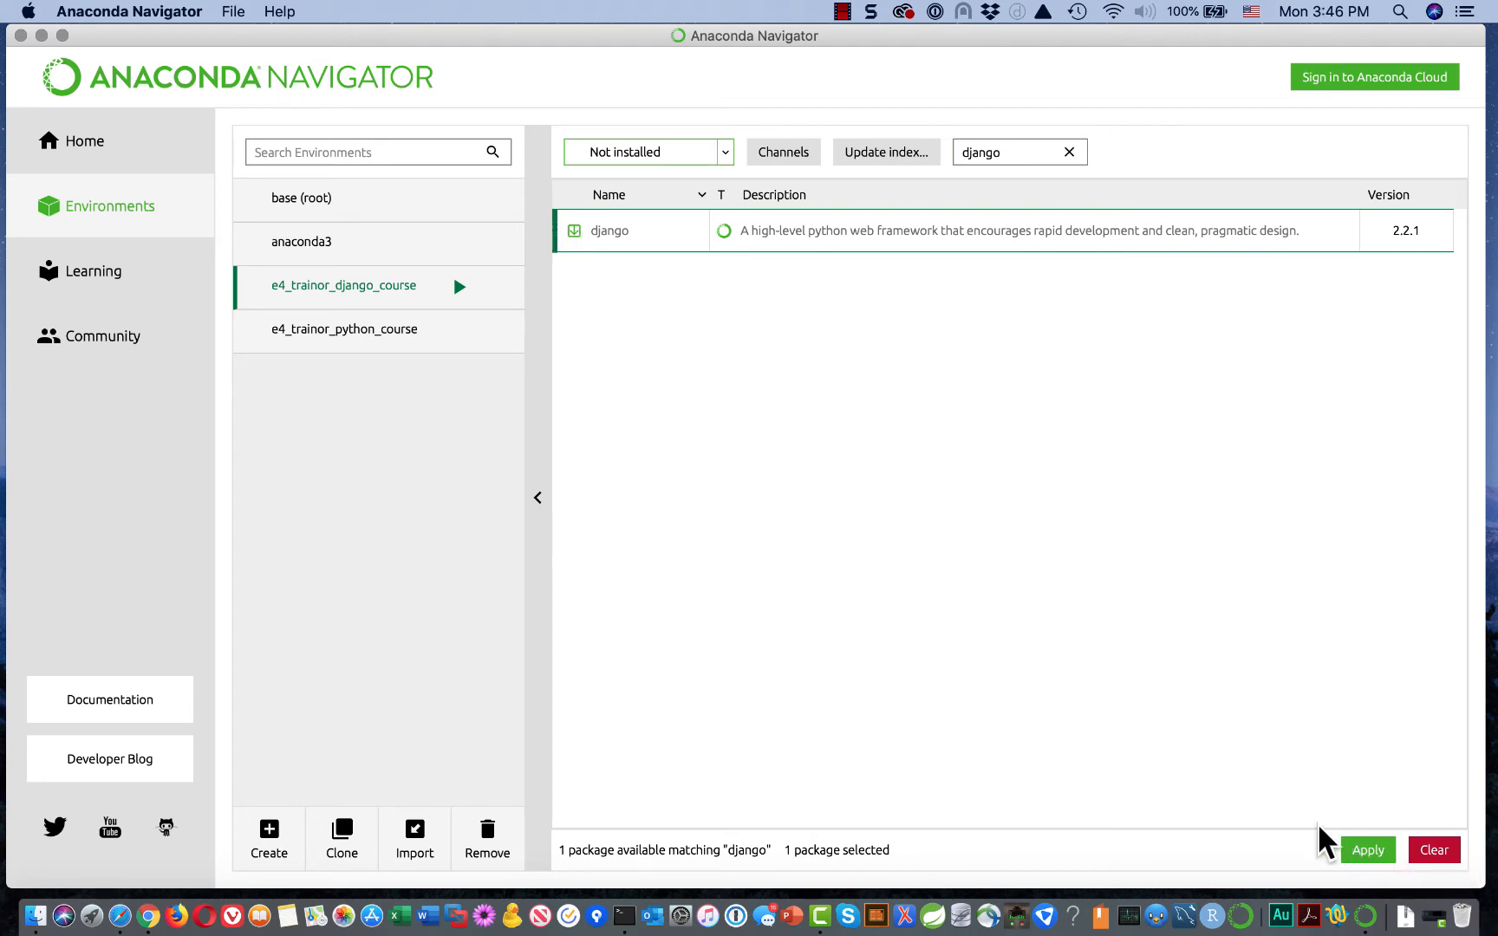
pyautogui.click(1370, 845)
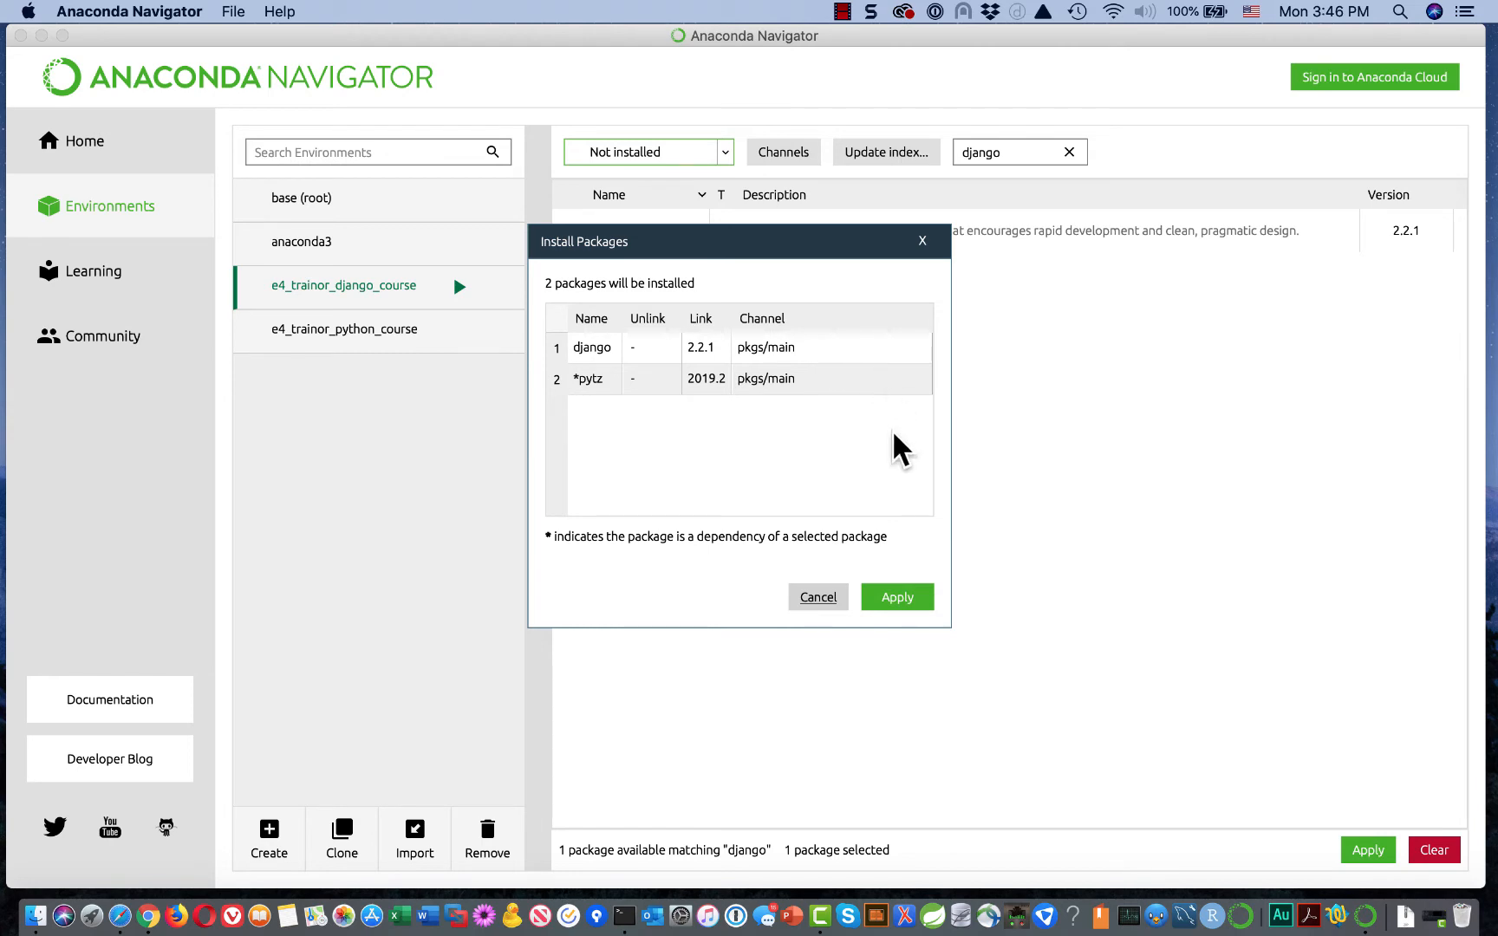
pyautogui.click(904, 591)
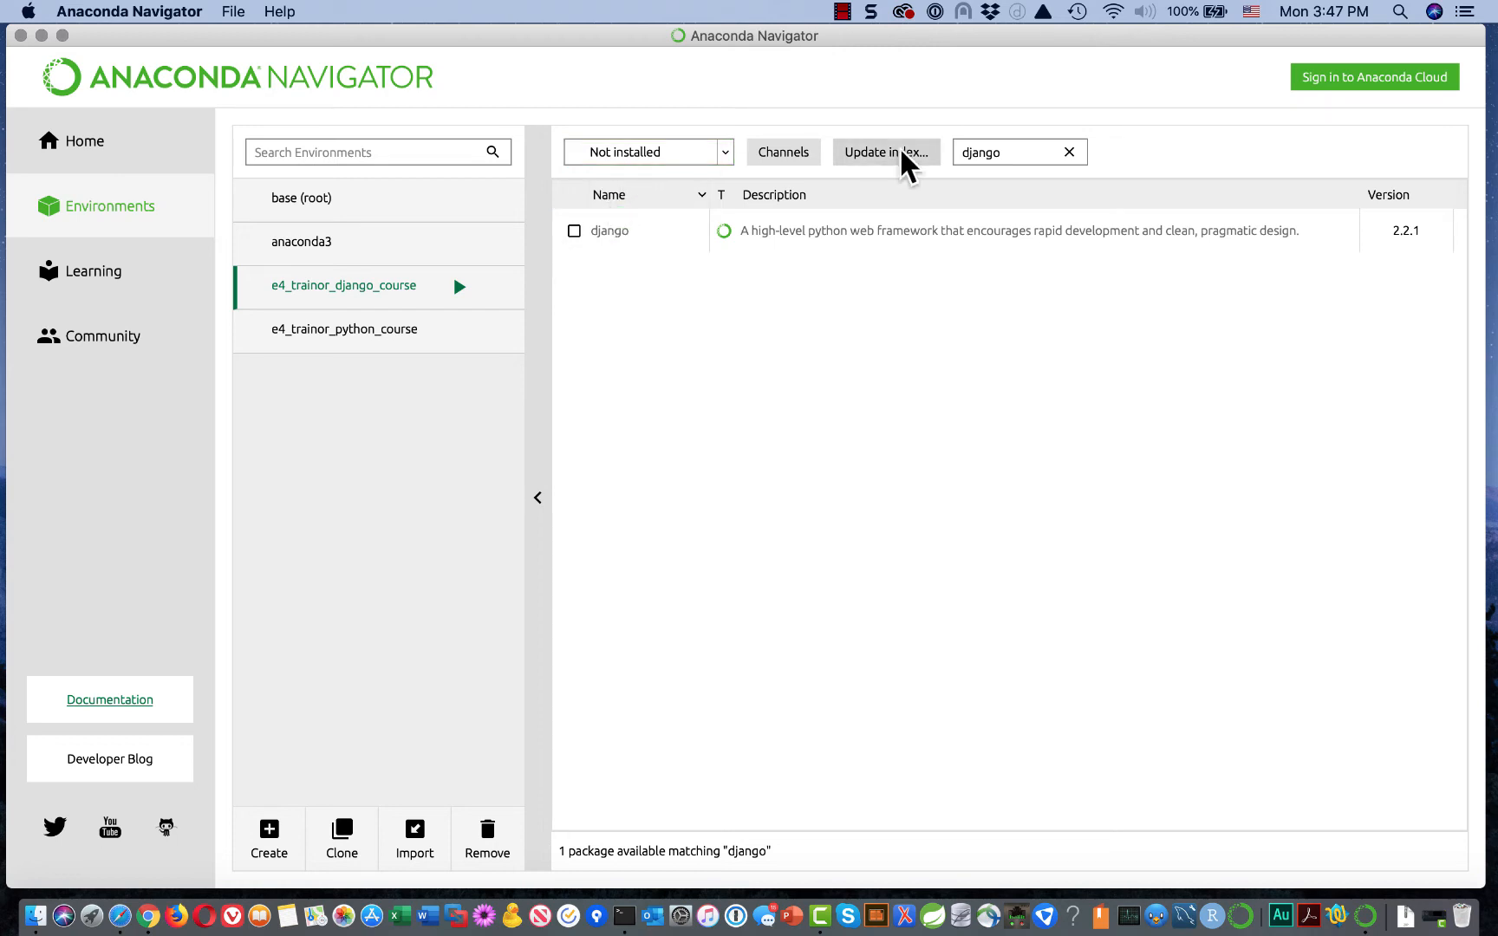
pyautogui.click(1069, 153)
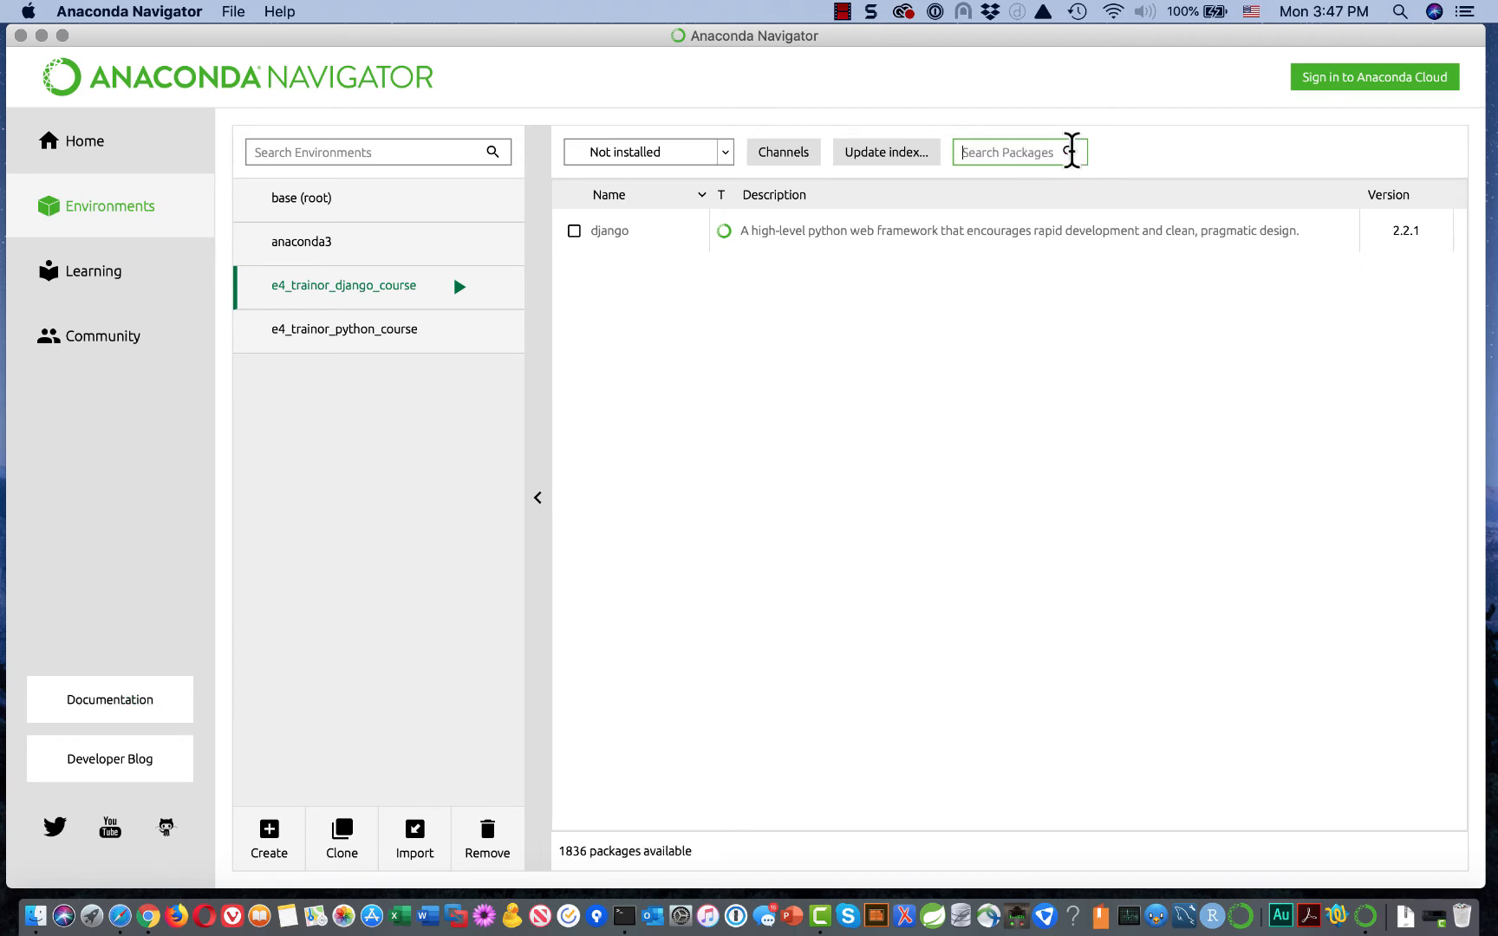
# - Filter the Django course environment's packages to Installed, and open a terminal in that environment
pyautogui.click(726, 153)
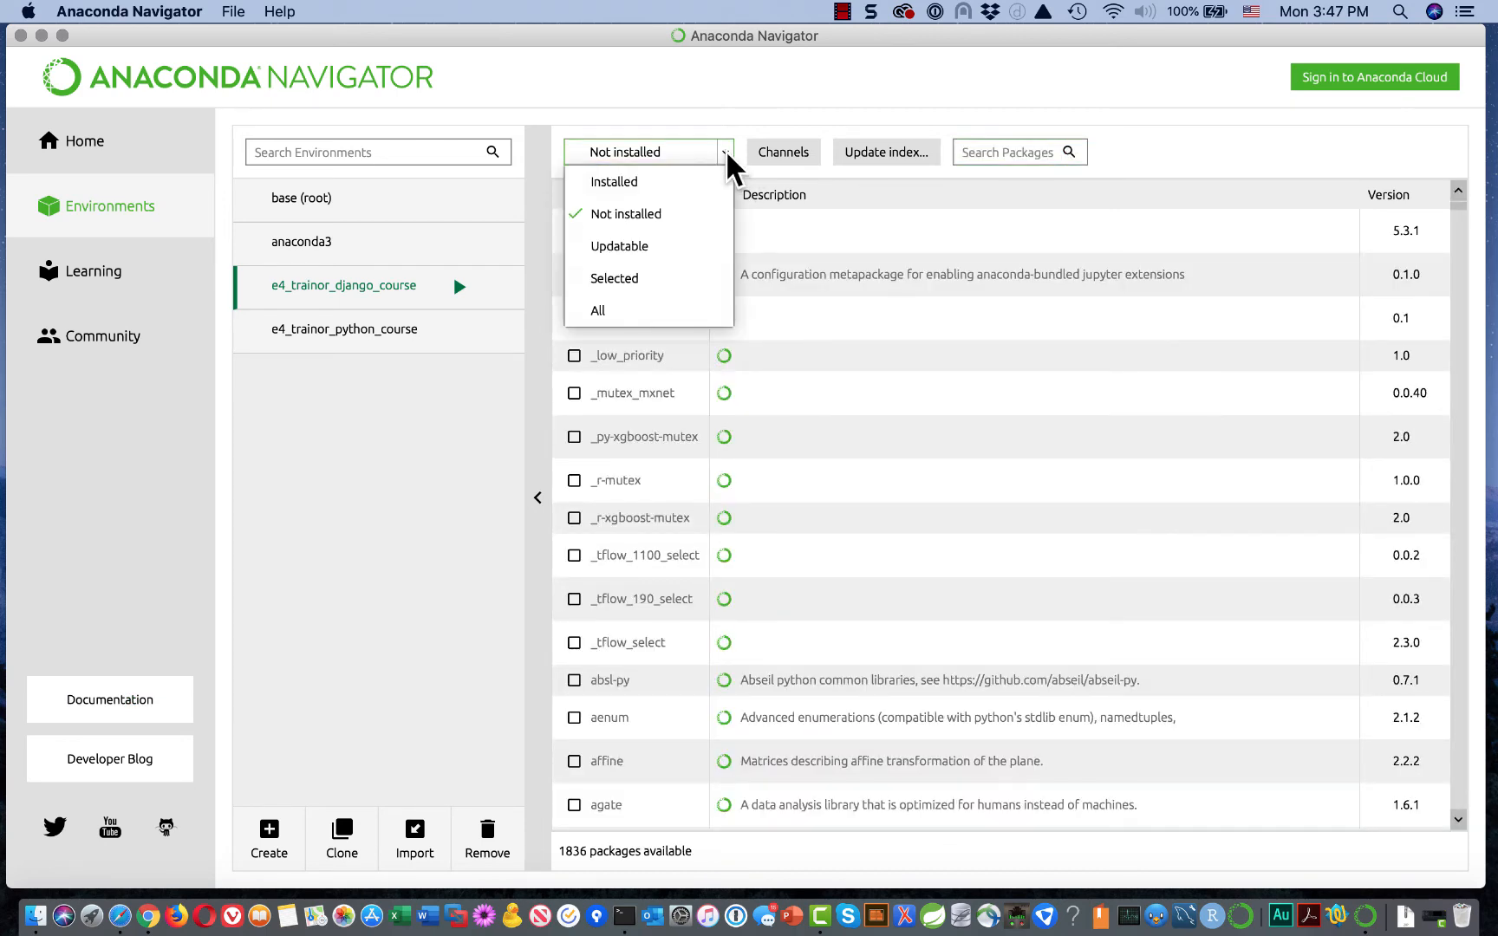
pyautogui.click(619, 193)
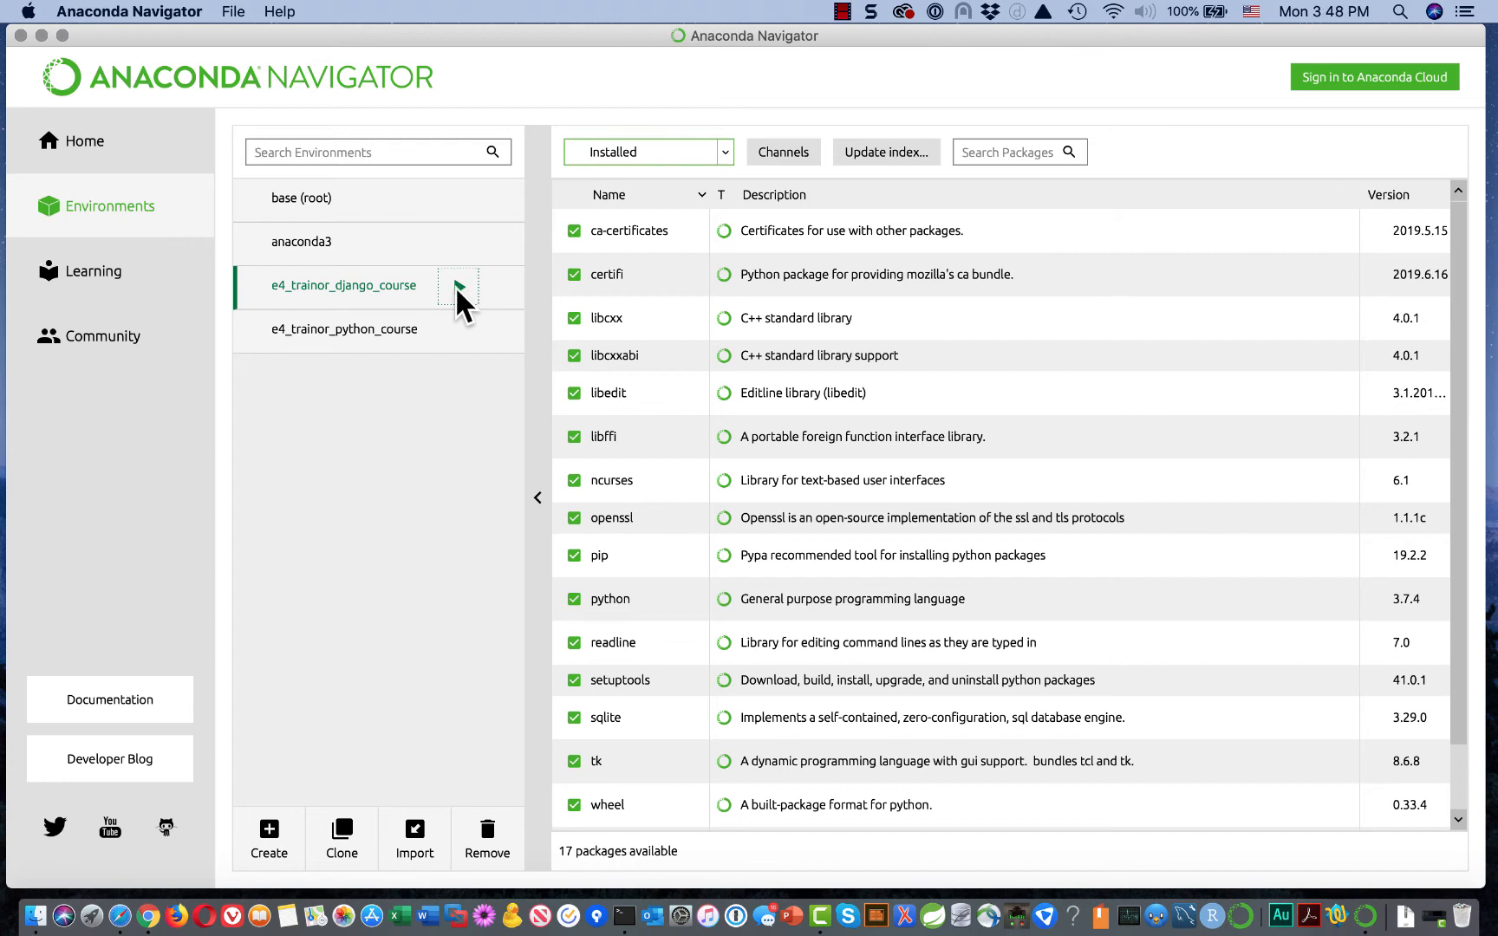
pyautogui.click(458, 288)
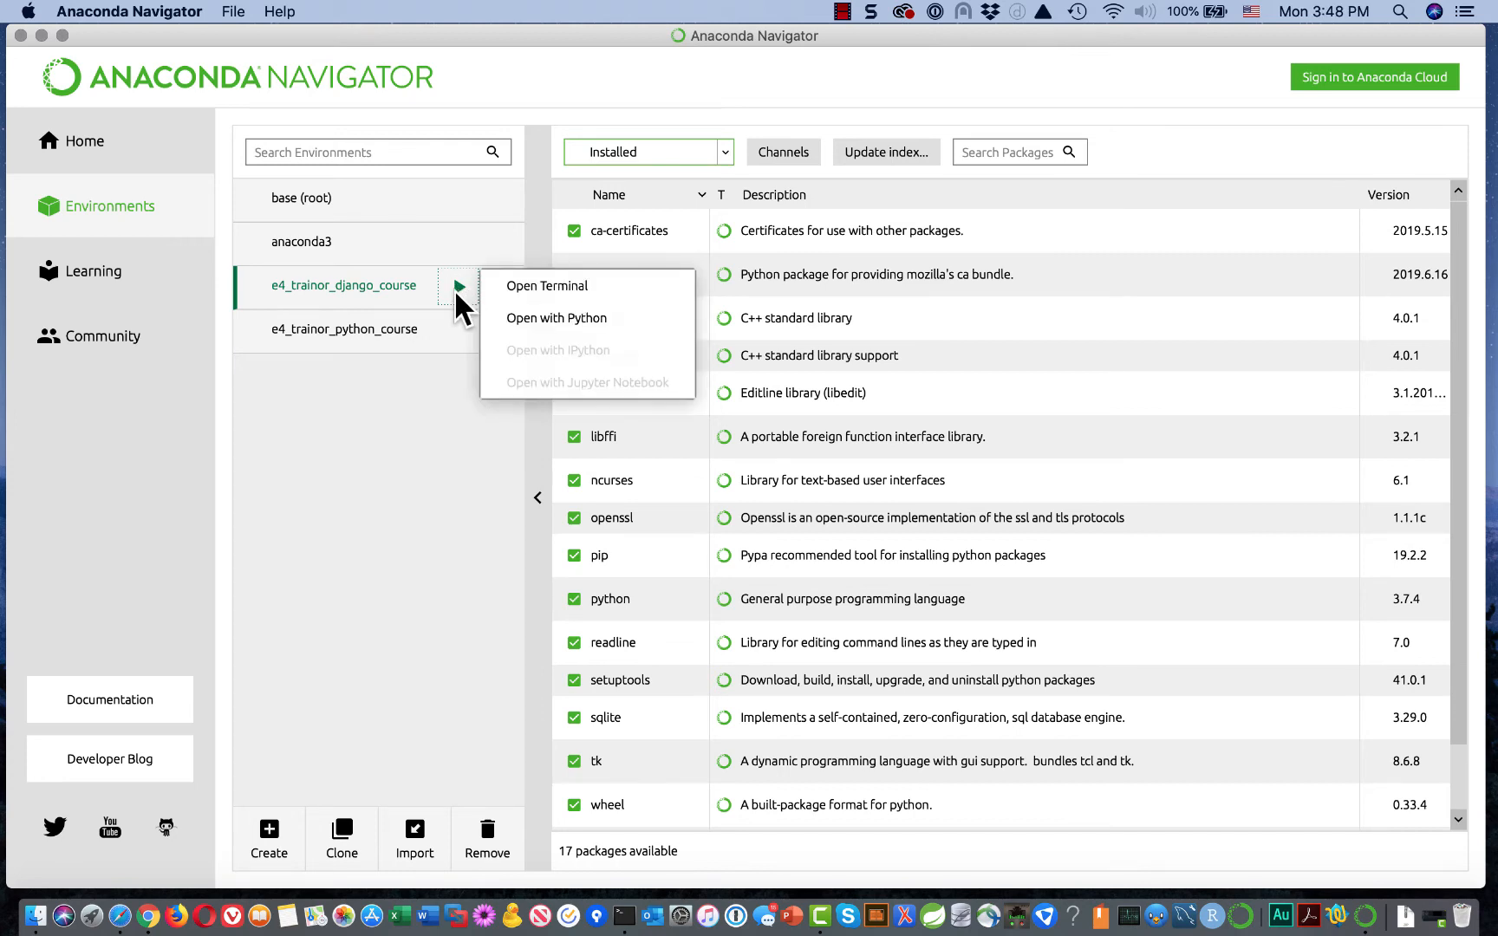
pyautogui.click(586, 286)
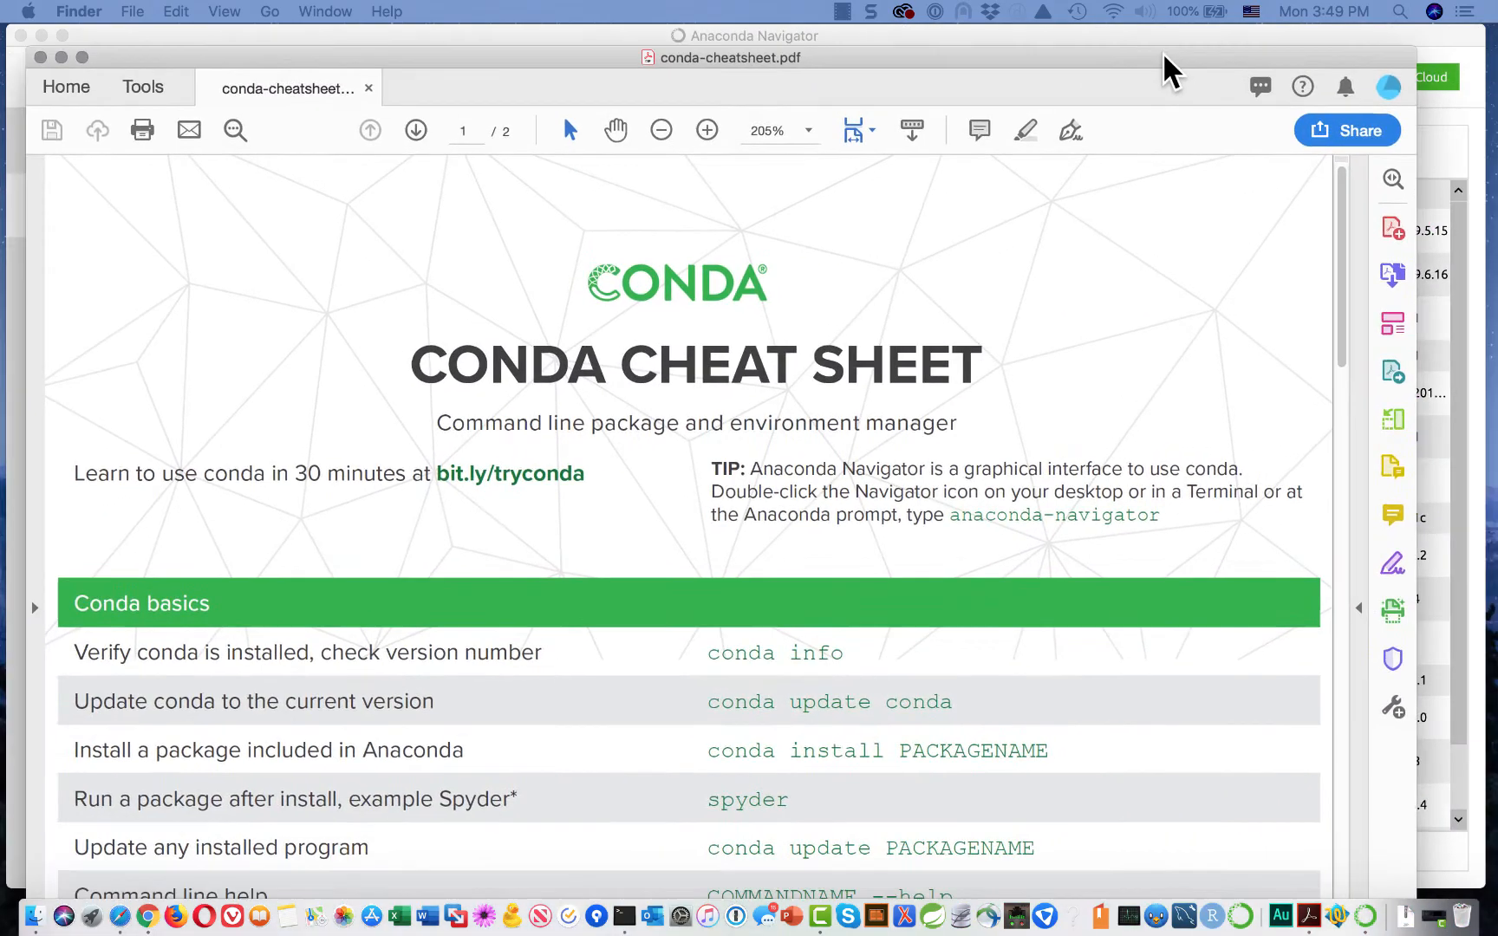
# - Review the Conda basics and Using environments commands in conda-cheatsheet.pdf, highlight conda list, and close the document
pyautogui.moveTo(1163, 53); pyautogui.dragTo(1196, 39)
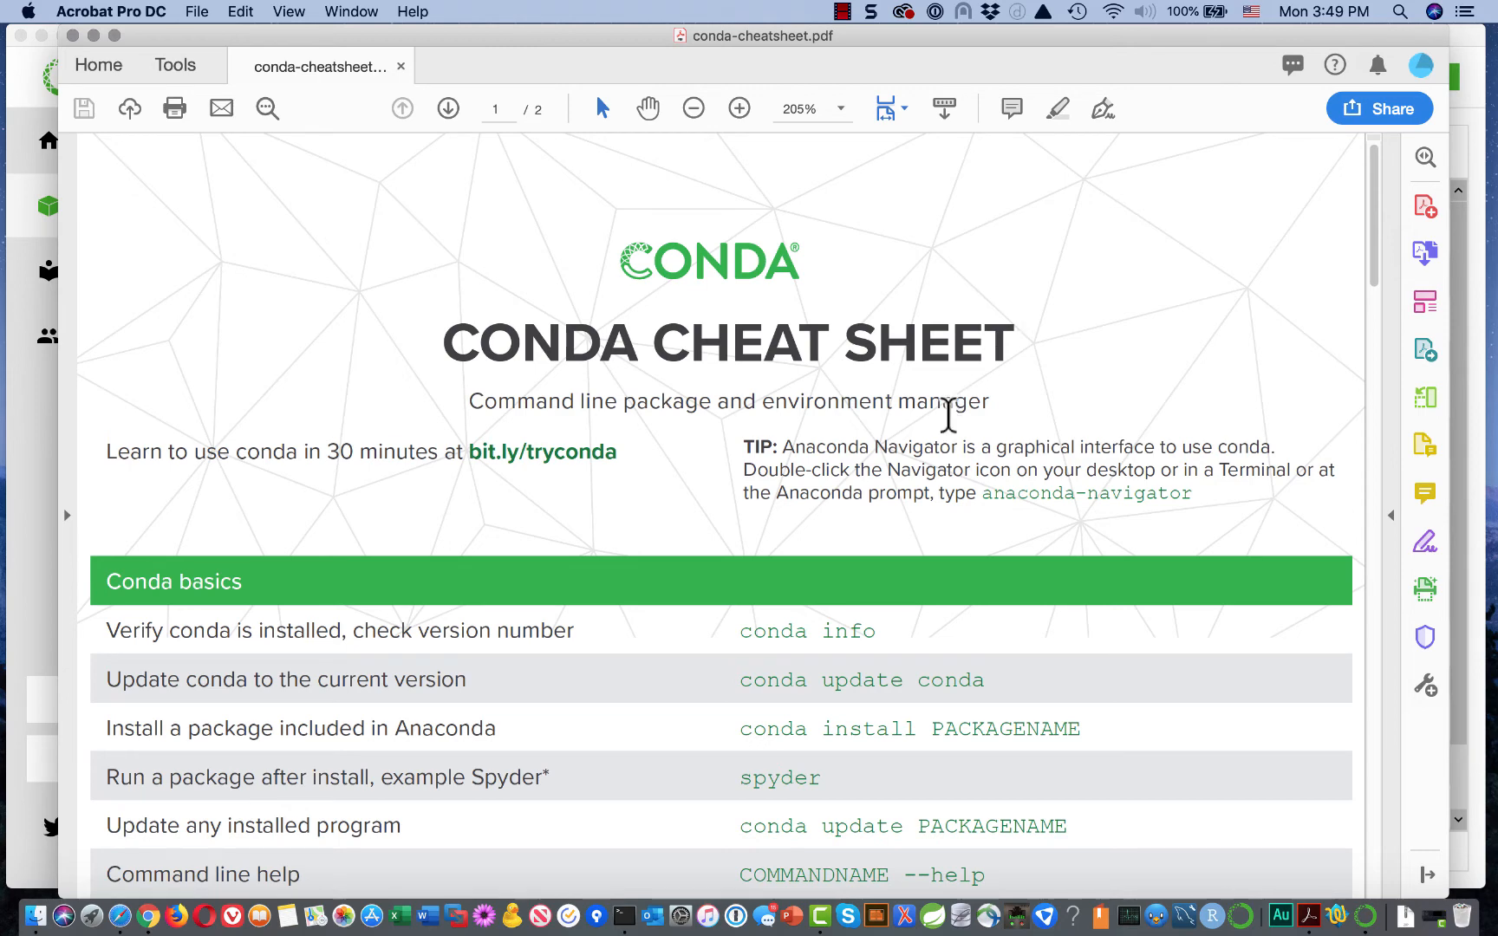
pyautogui.scroll(-2, 920, 748)
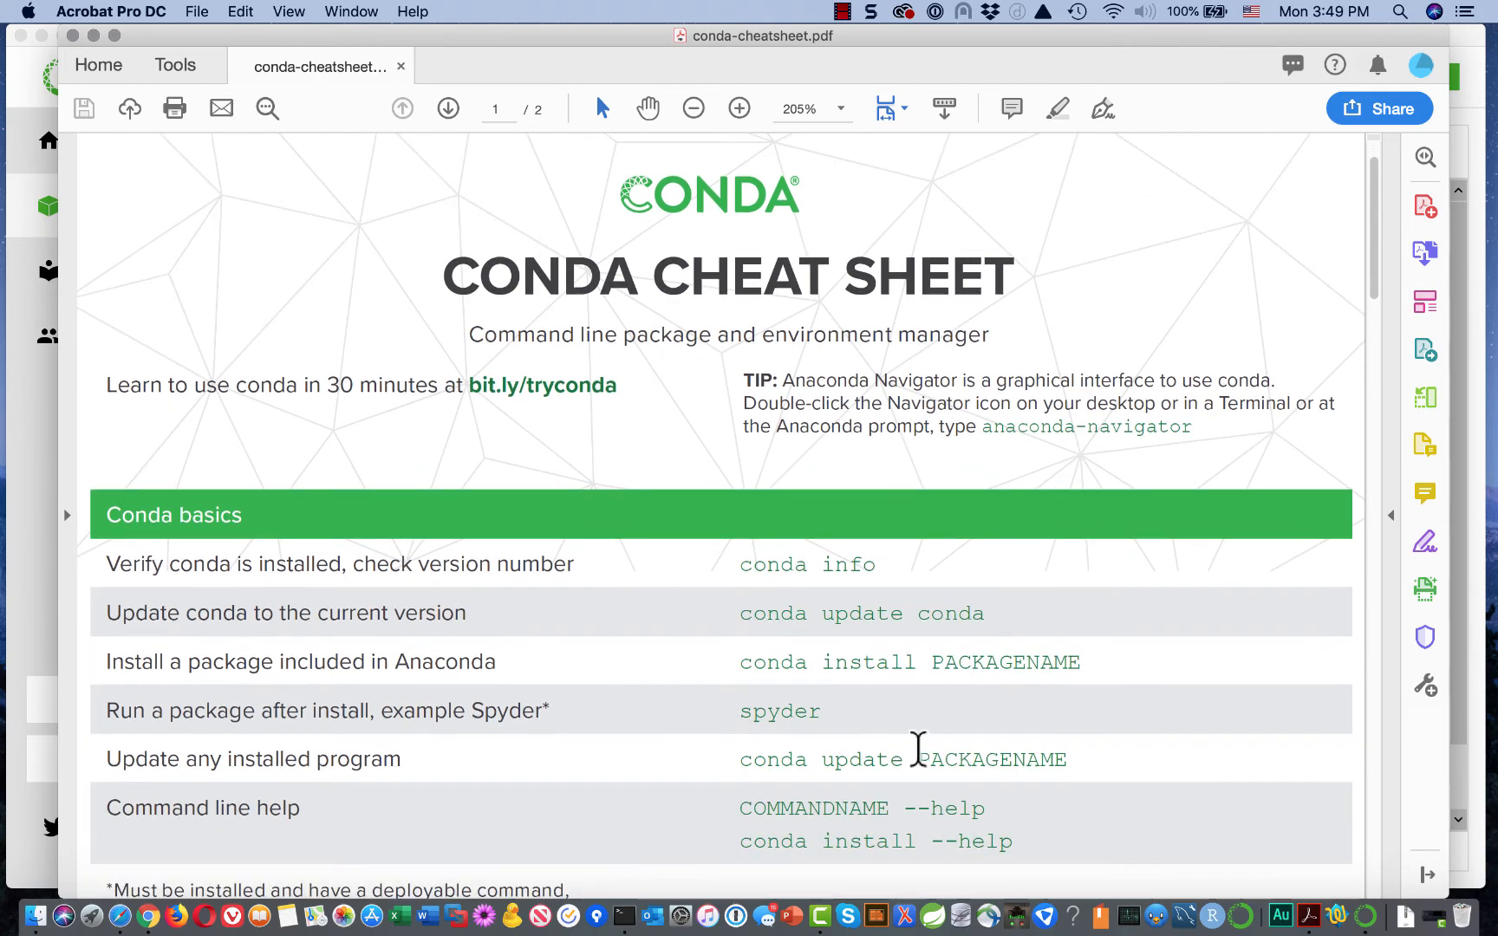
pyautogui.scroll(-6, 918, 747)
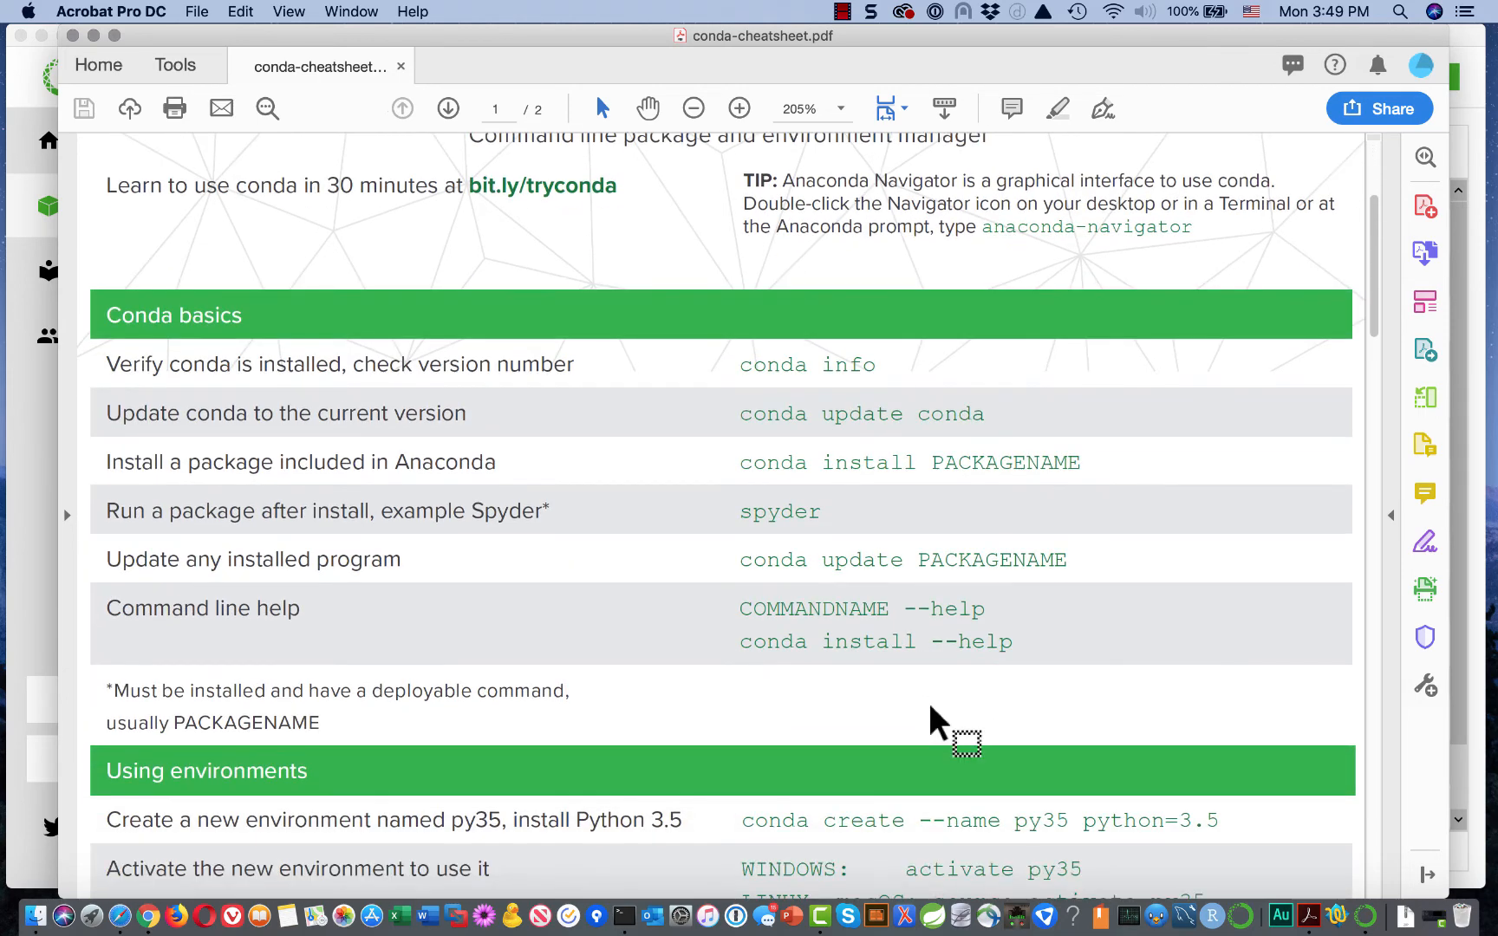
pyautogui.scroll(-4, 930, 720)
pyautogui.scroll(-3, 931, 704)
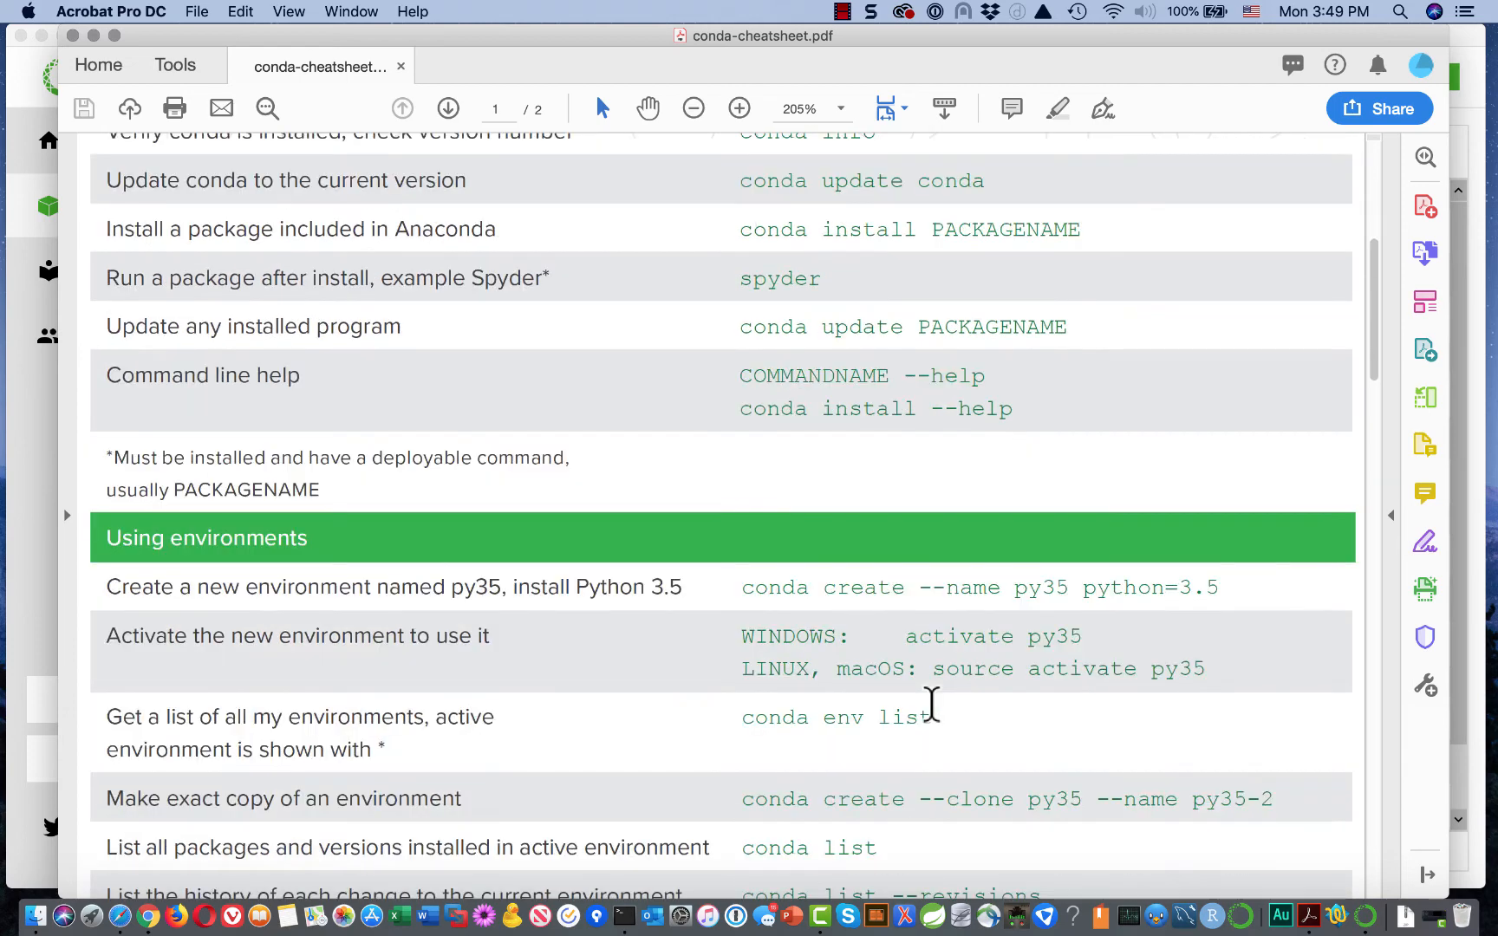
pyautogui.scroll(-1, 931, 702)
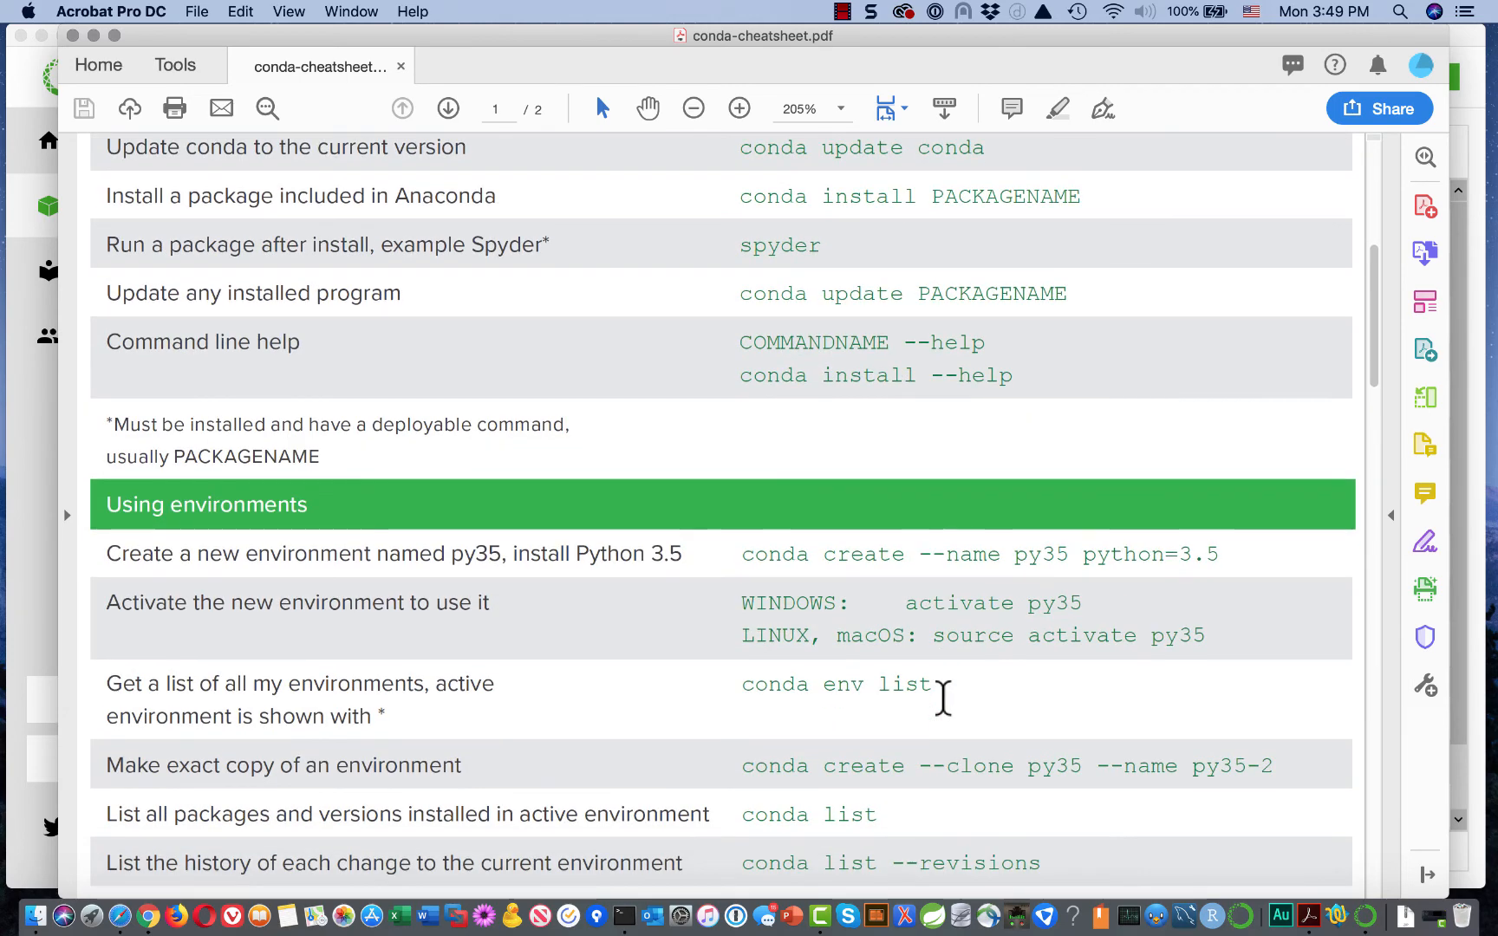
pyautogui.scroll(-3, 943, 699)
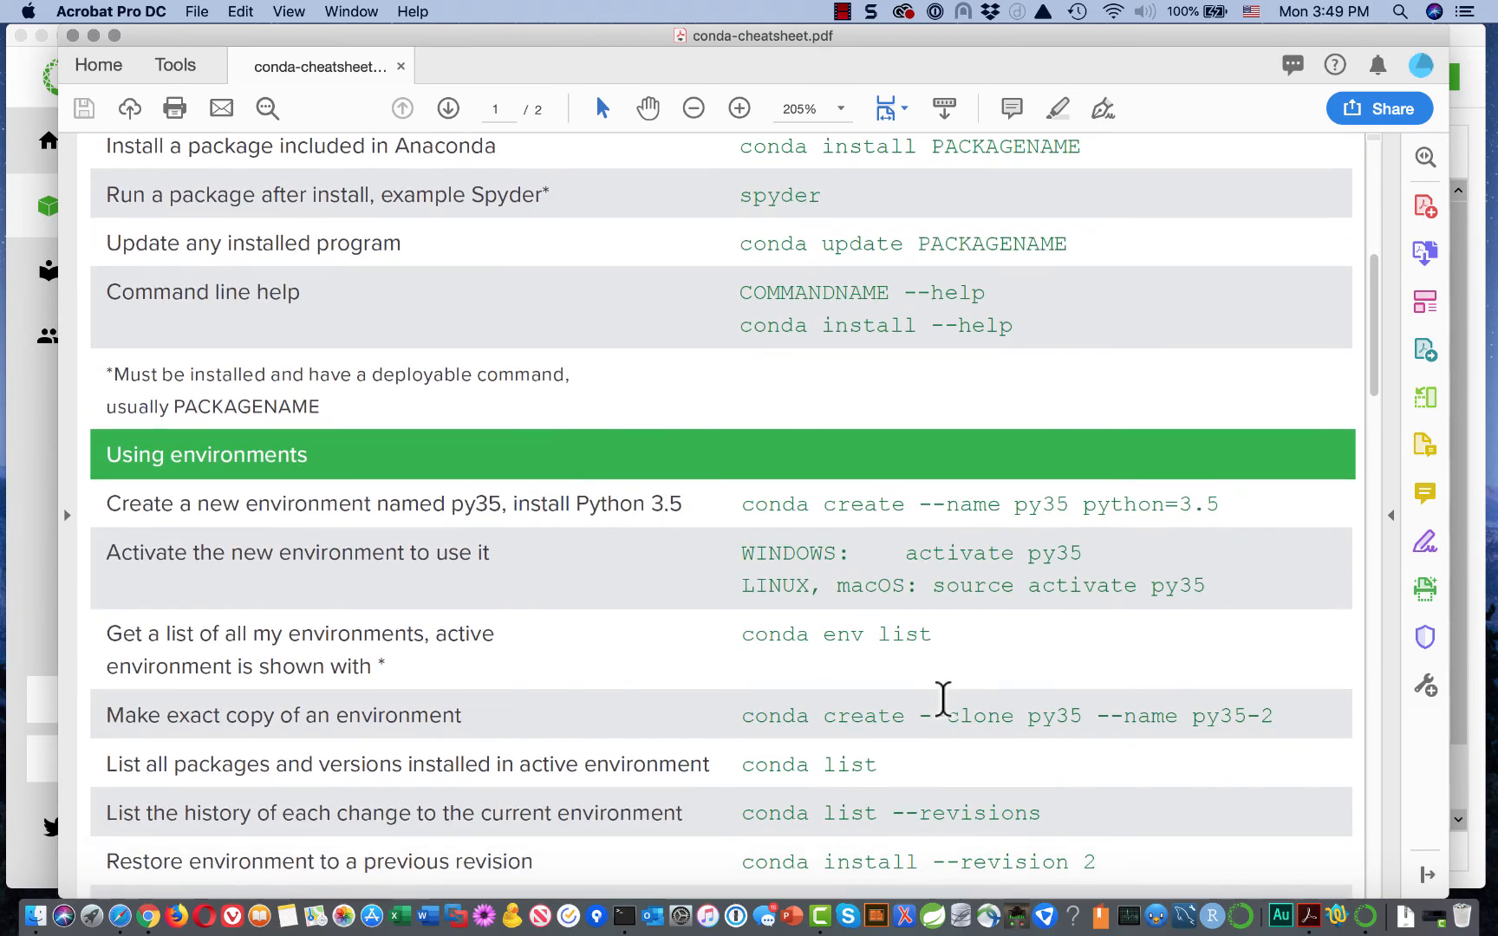
pyautogui.scroll(-1, 943, 698)
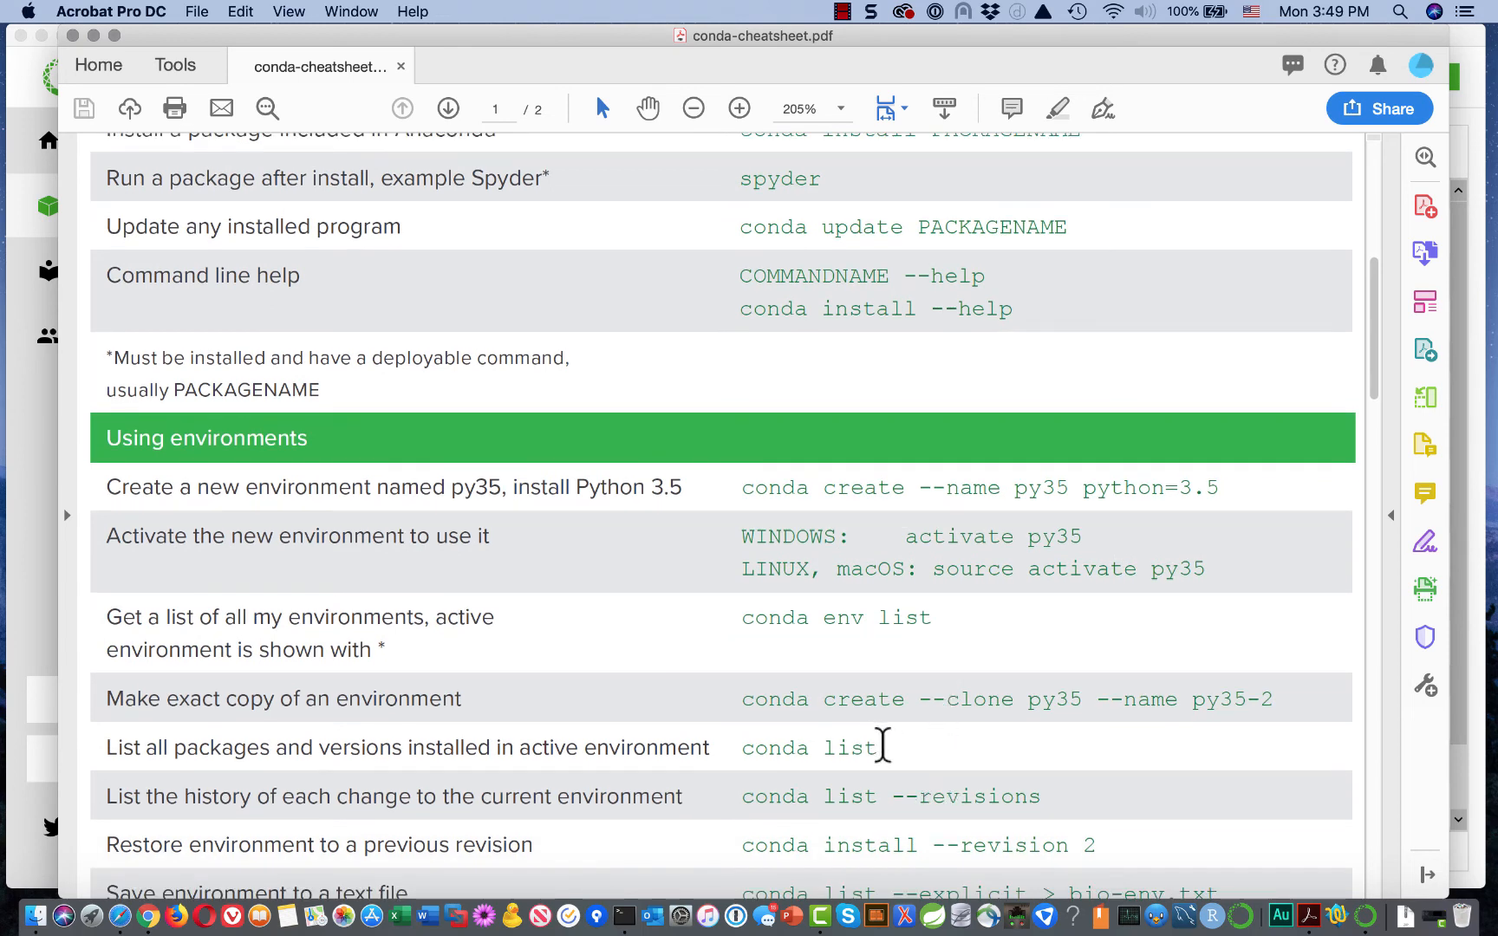
pyautogui.moveTo(882, 746); pyautogui.dragTo(742, 751)
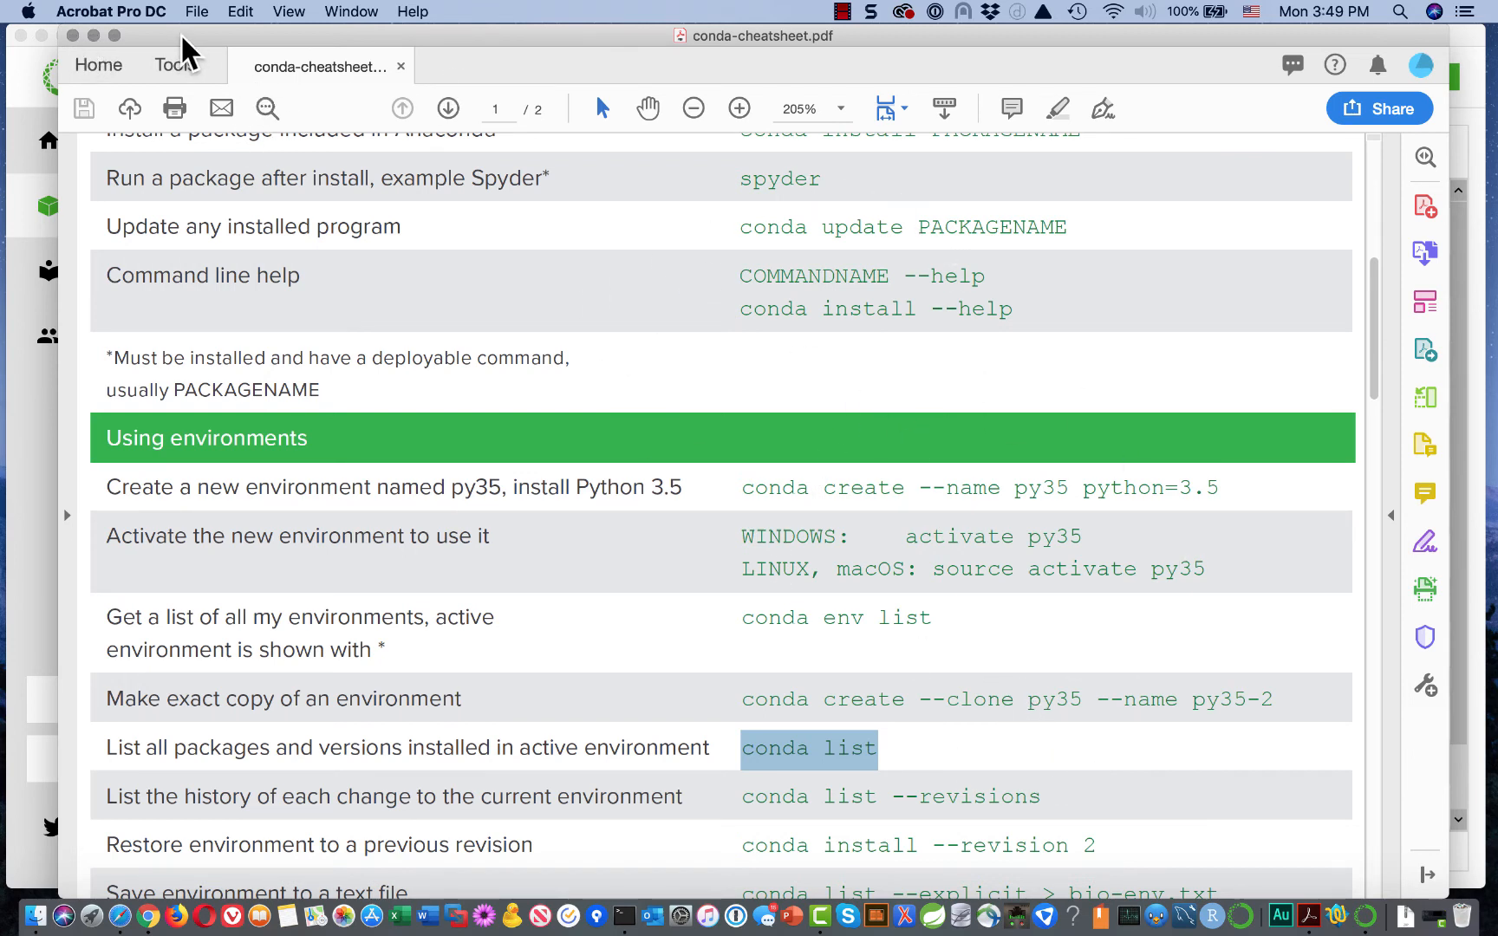
pyautogui.click(72, 35)
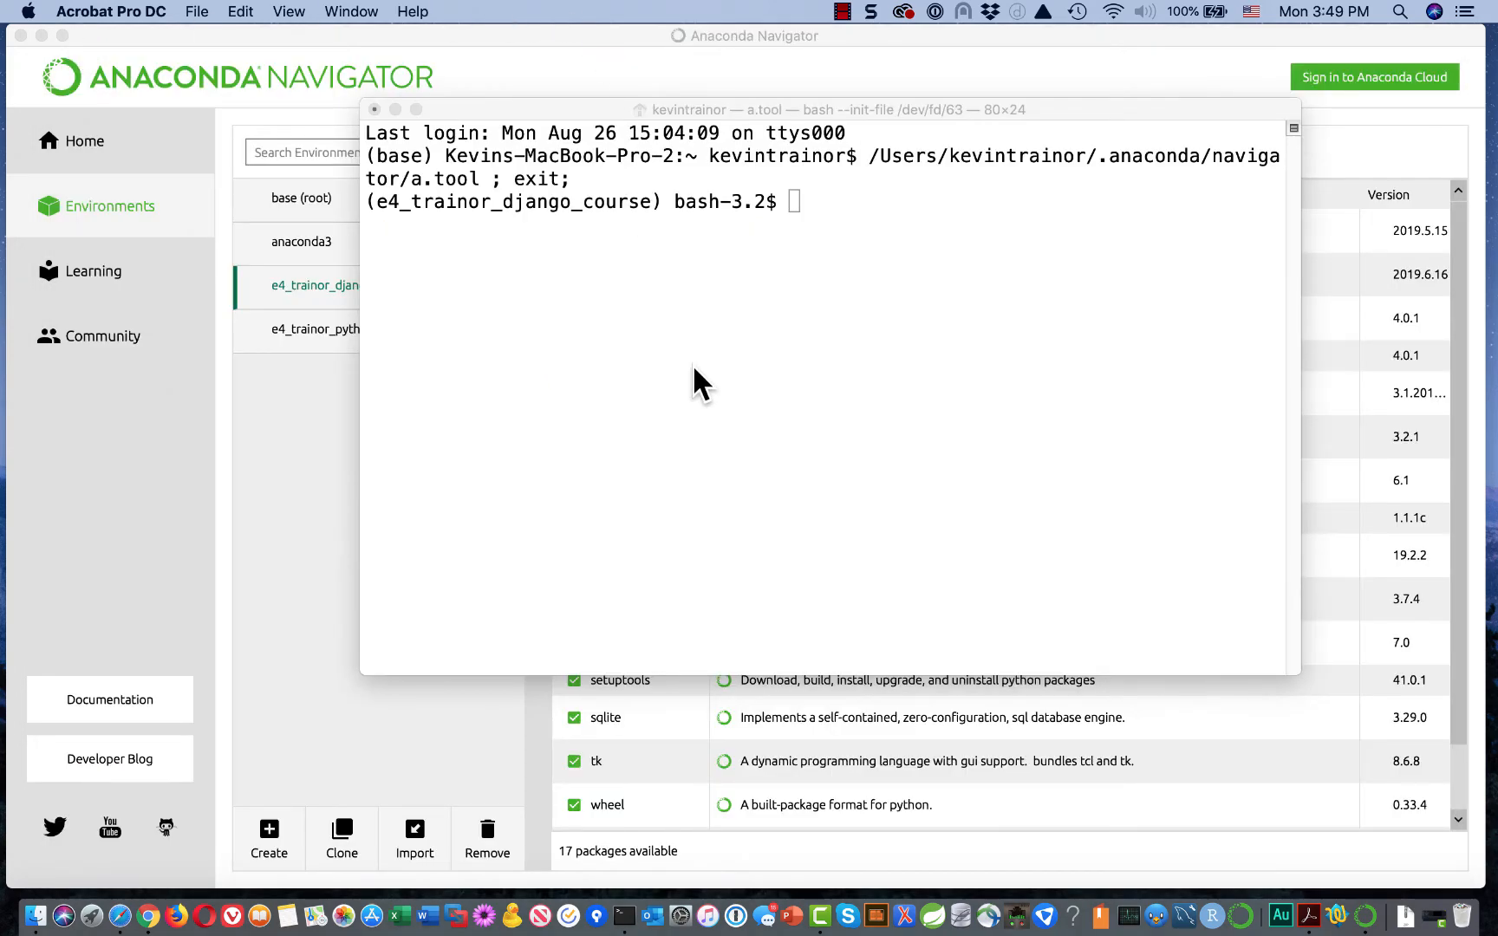
# - In the Django course environment's terminal, list the installed packages and versions with conda list
pyautogui.click(792, 197)
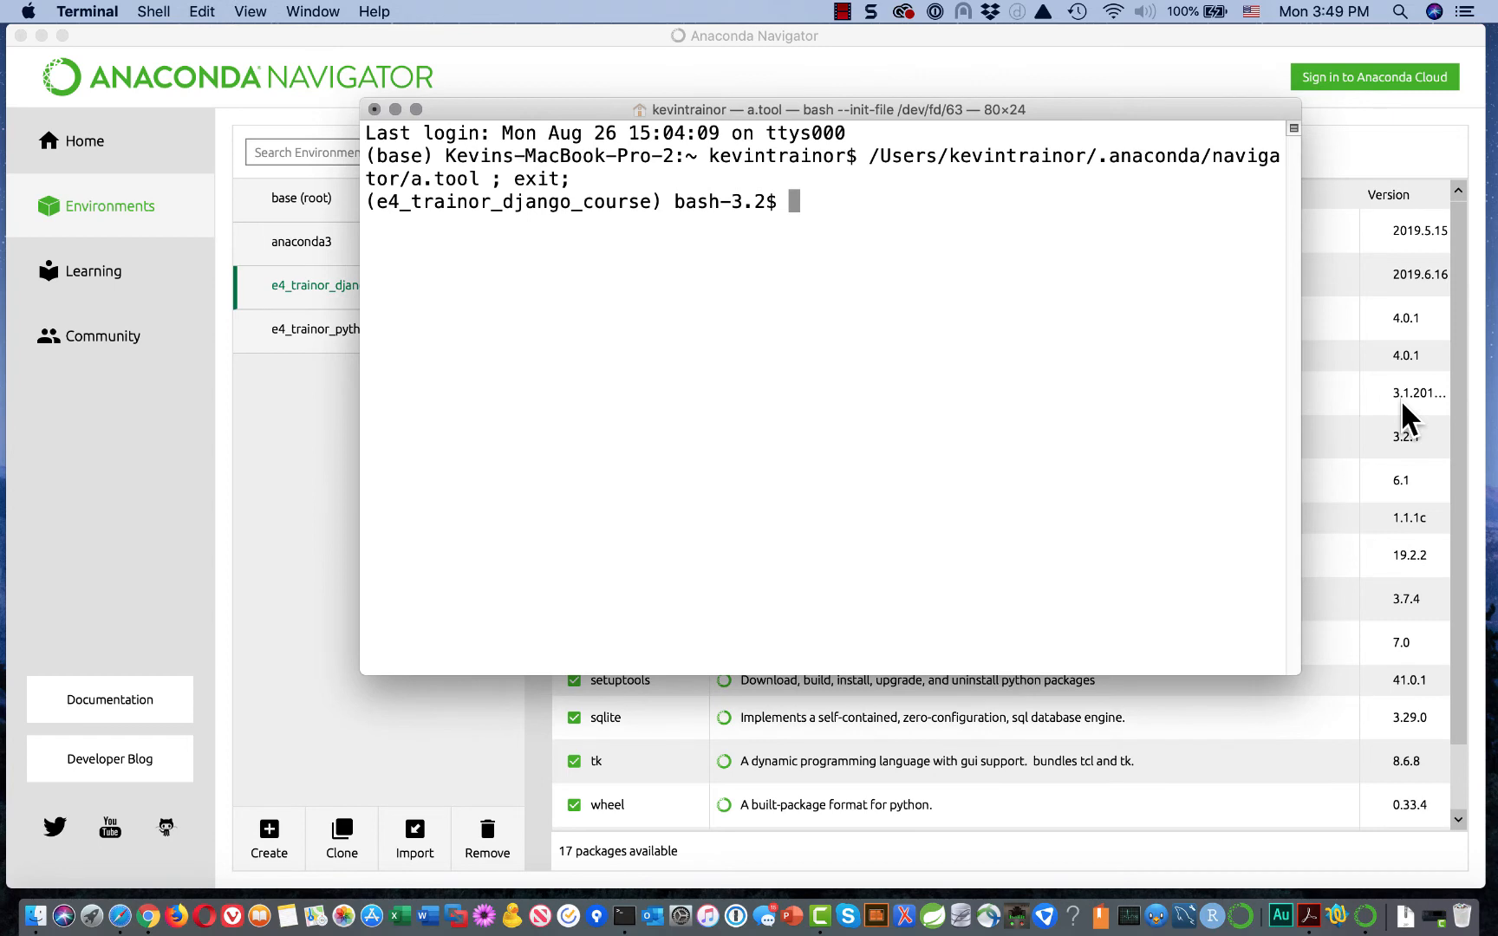
pyautogui.write('conda')
pyautogui.write('list')
pyautogui.press('Return')
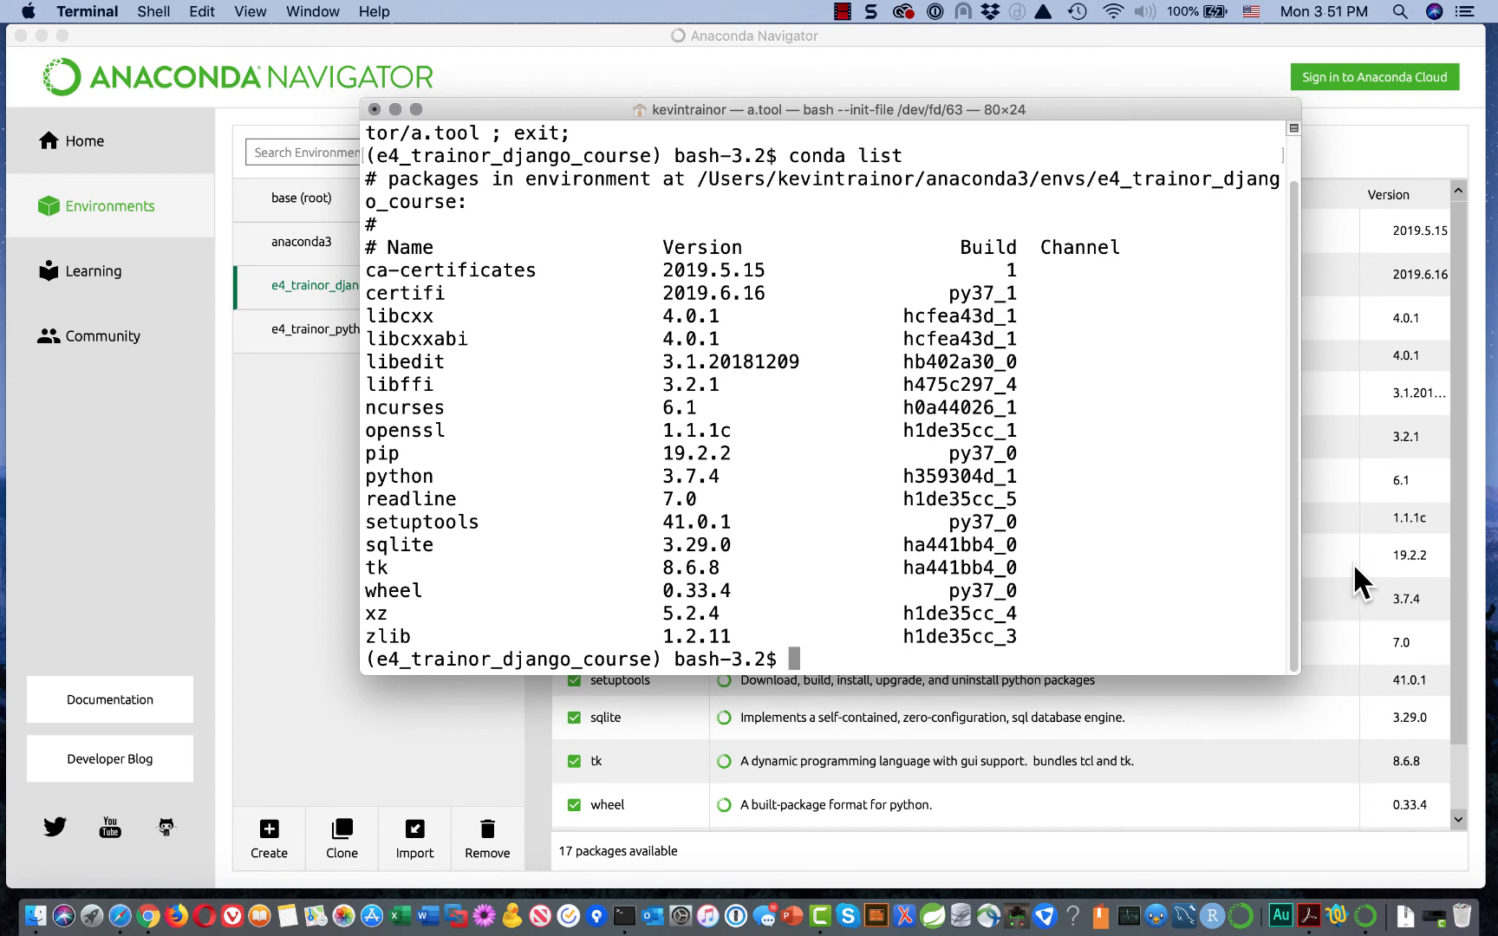
# - Upgrade pip in the Django course environment by running pip install -U pip
pyautogui.write('pip install')
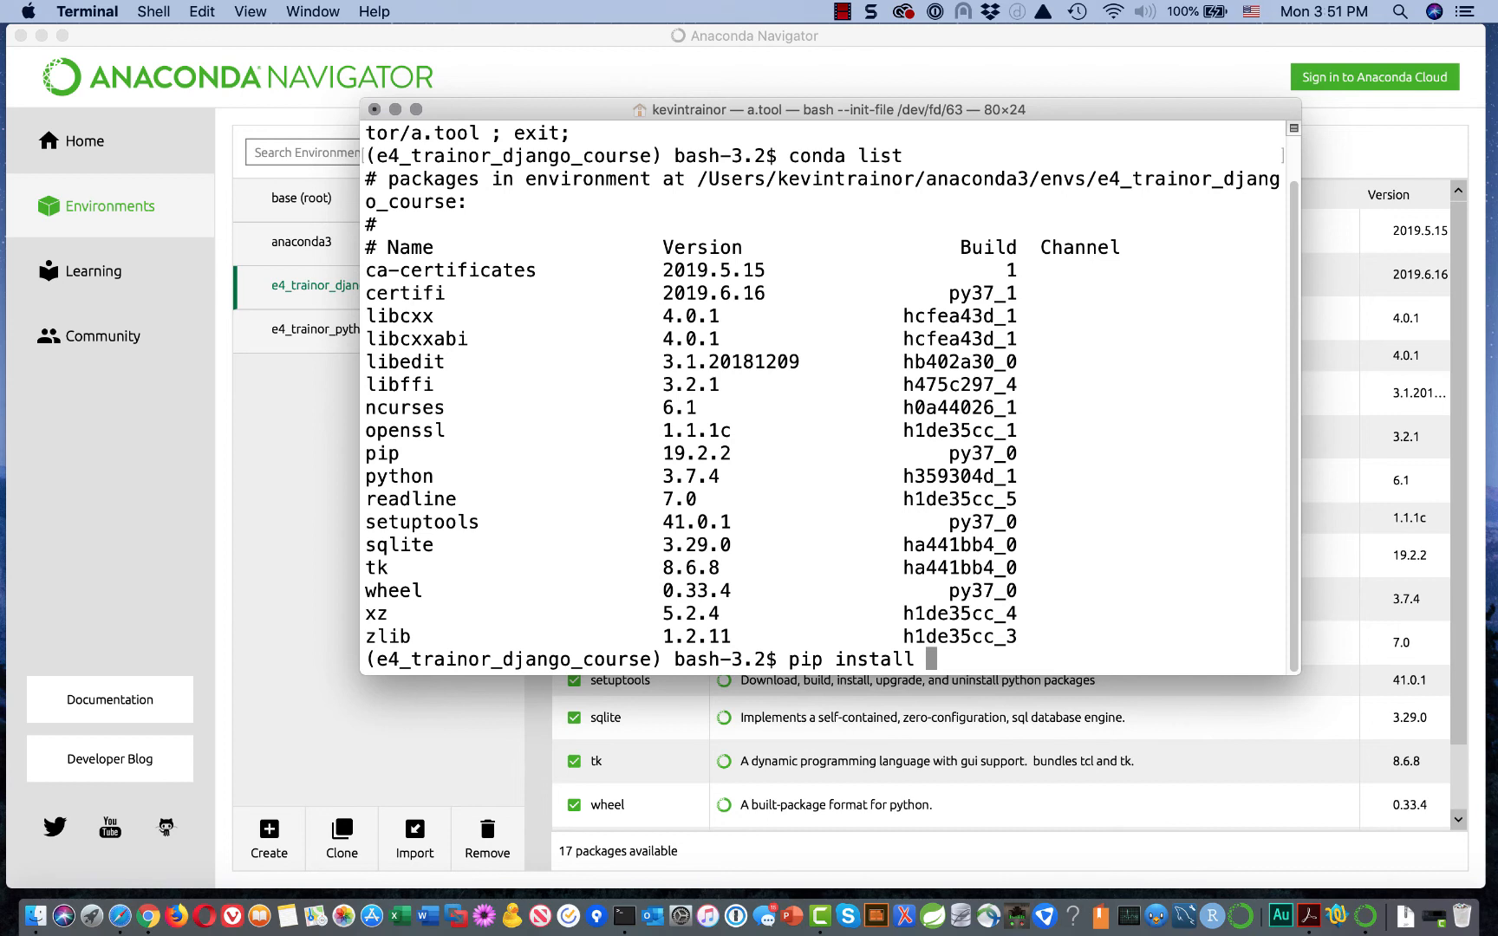
pyautogui.write(' -U pip')
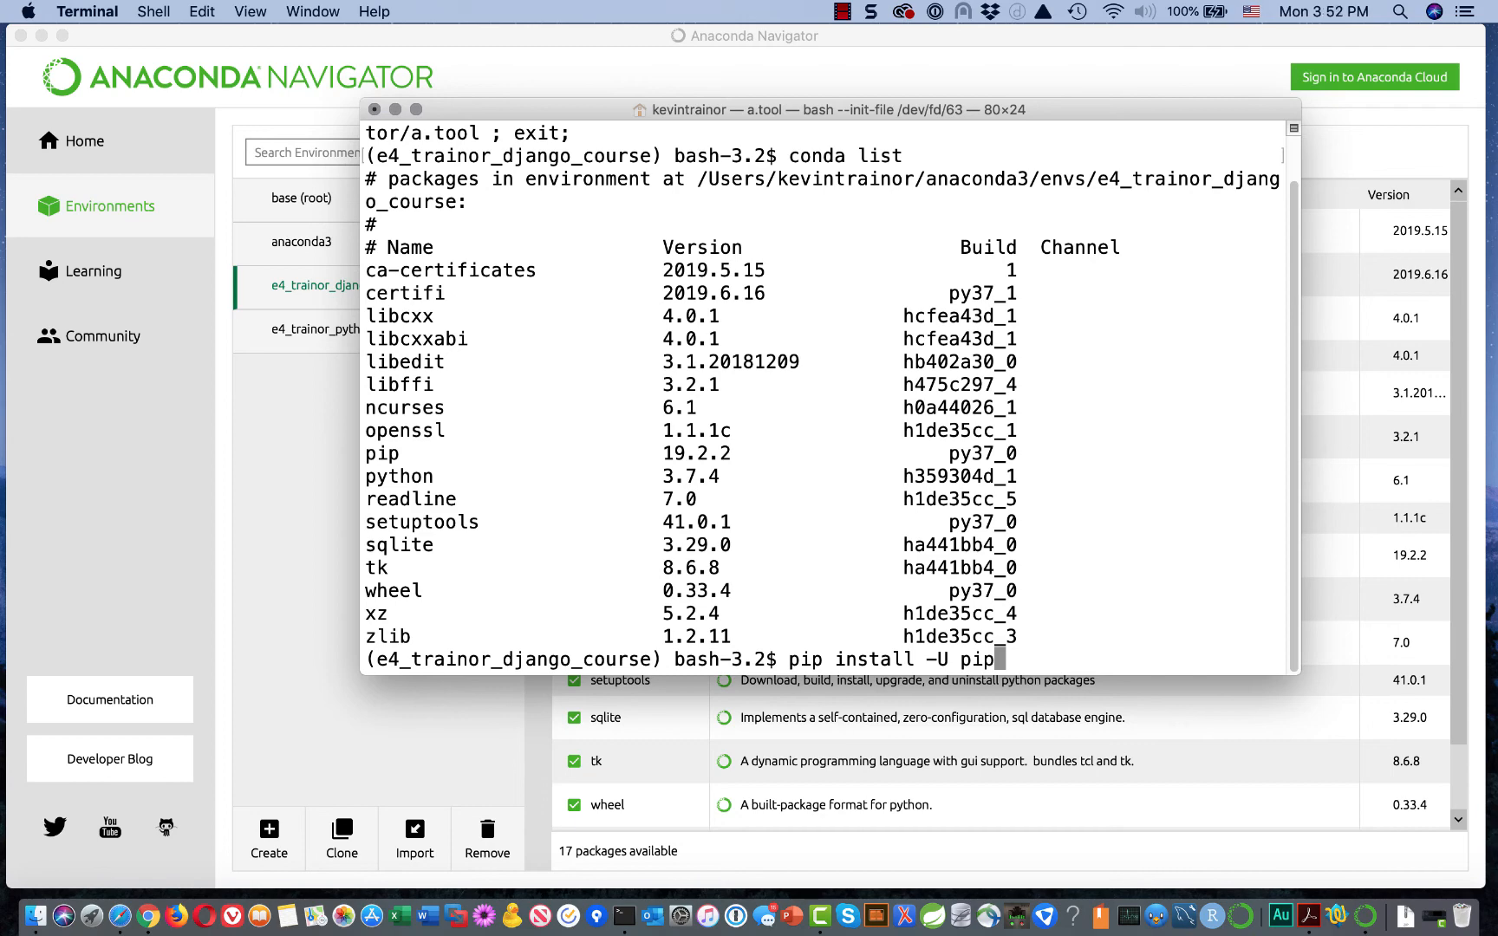
pyautogui.press('Return')
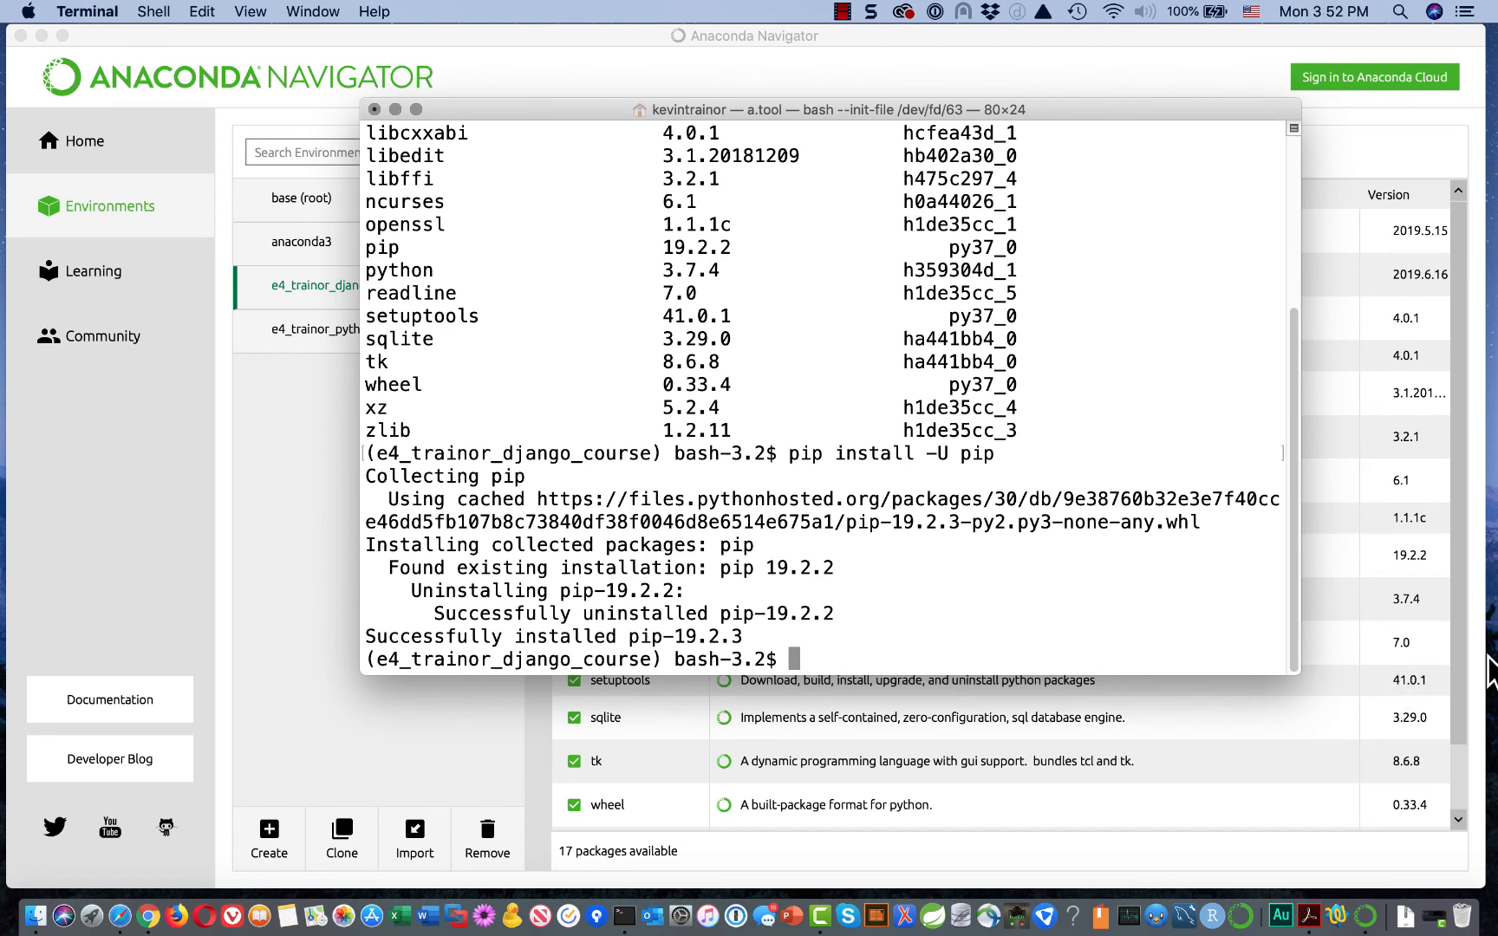
# - Enter pip install django at the terminal prompt without running it
pyautogui.write('pip install ')
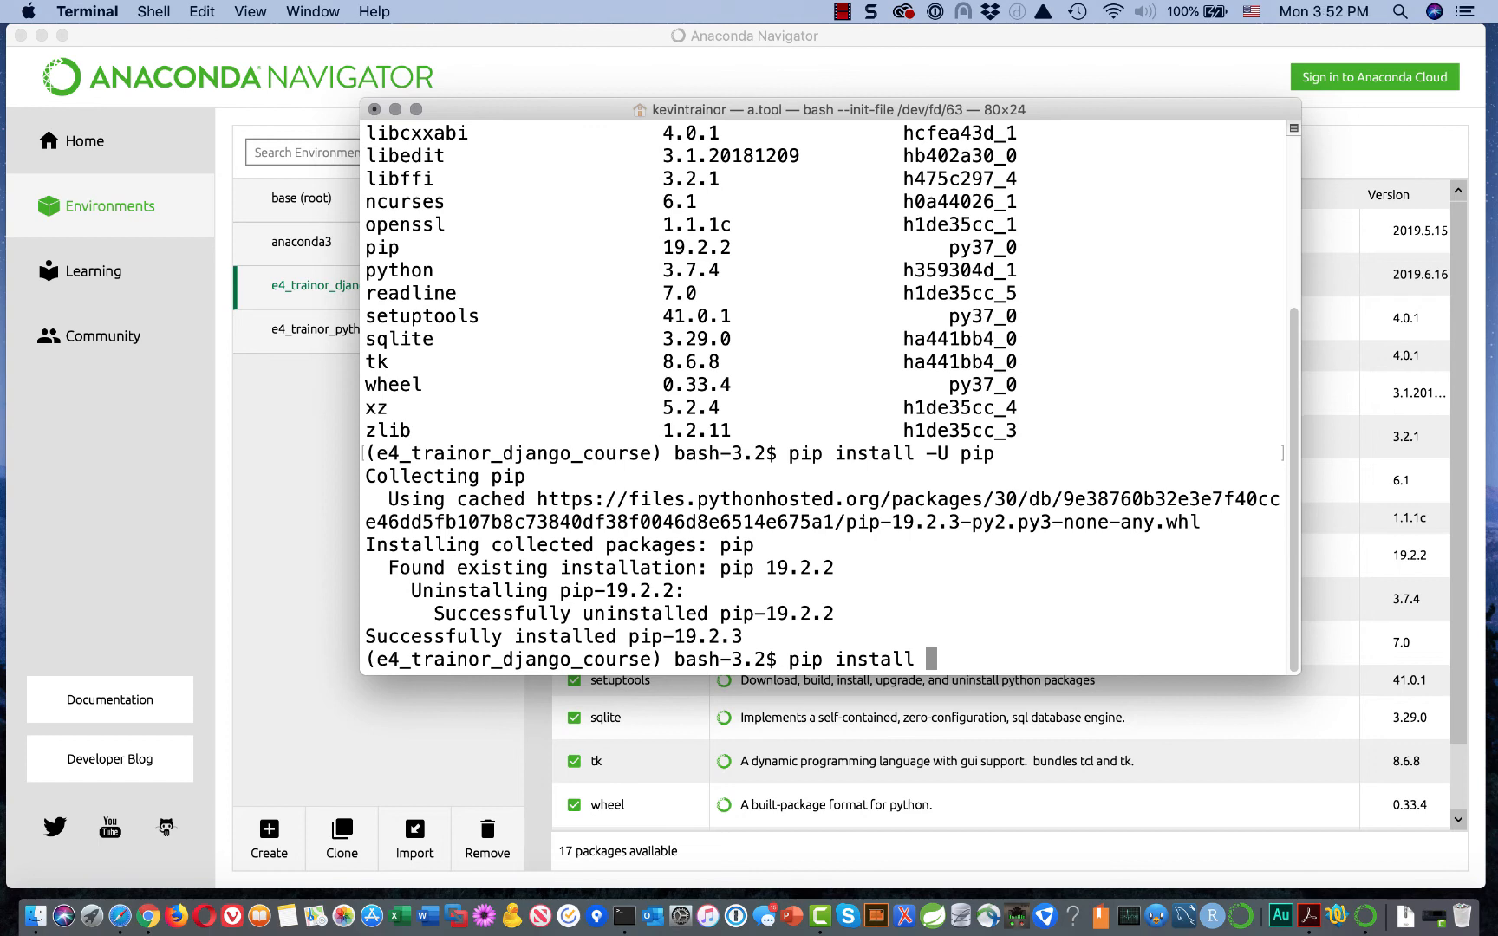
pyautogui.write('django')
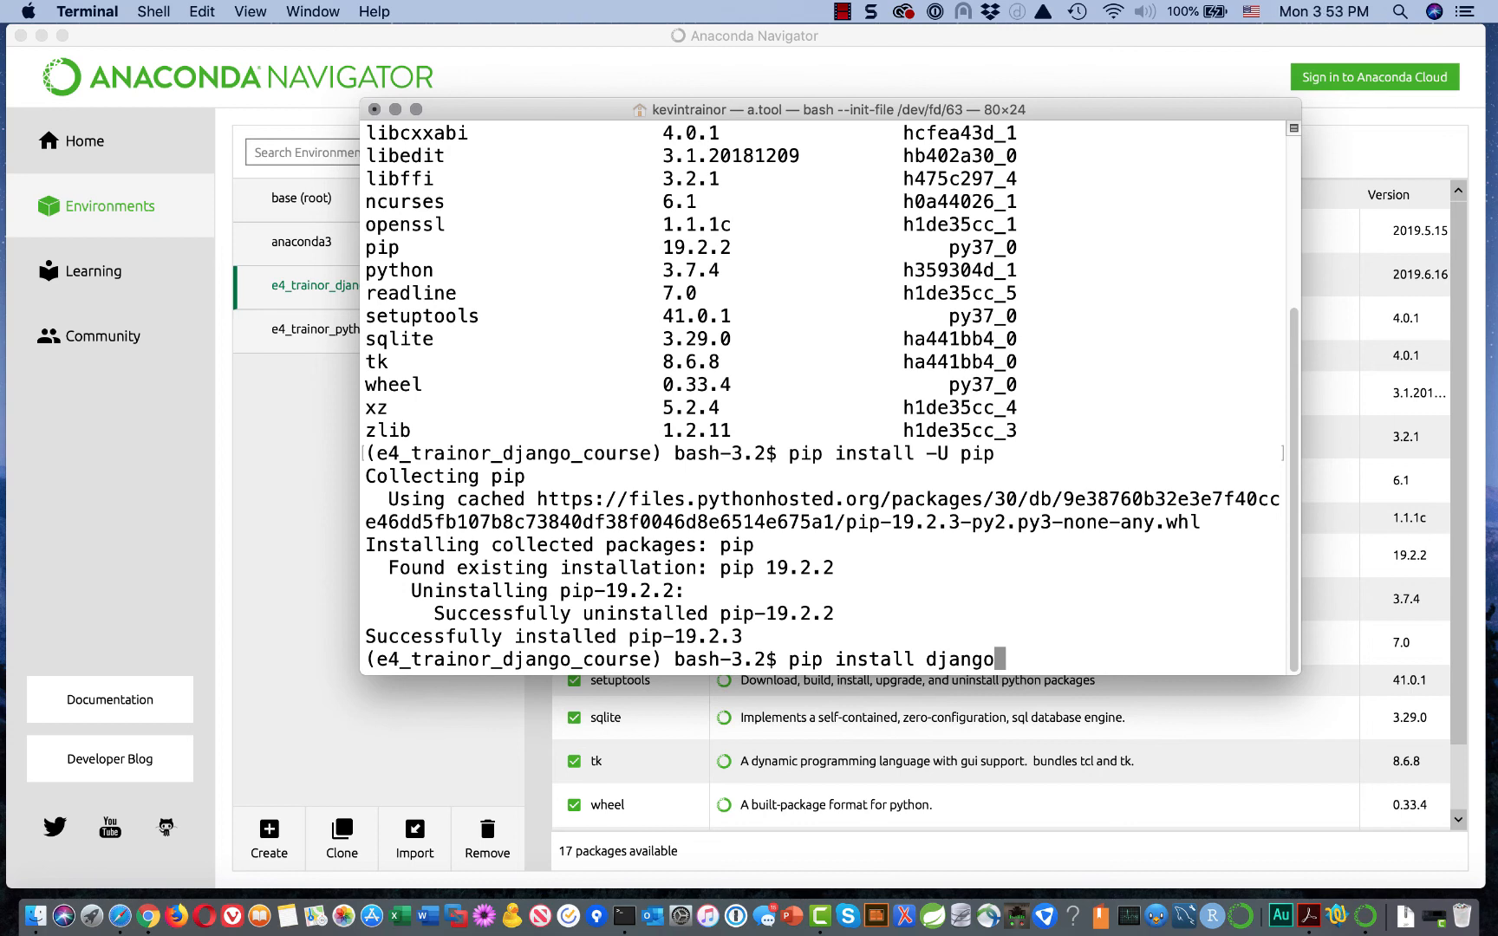
pyautogui.write('~')
pyautogui.write('+')
pyautogui.press('BackSpace')
pyautogui.write('=')
pyautogui.press('BackSpace')
pyautogui.press('BackSpace')
pyautogui.write('==')
pyautogui.write('2')
pyautogui.write('.2.1')
pyautogui.press('BackSpace')
pyautogui.press('BackSpace')
pyautogui.press('BackSpace')
pyautogui.press('BackSpace')
pyautogui.press('BackSpace')
pyautogui.press('BackSpace')
pyautogui.press('BackSpace')
# - Add the version specifier ~=2.2 to the pip install django command and run the installation
pyautogui.write('~=2.2')
pyautogui.press('Return')
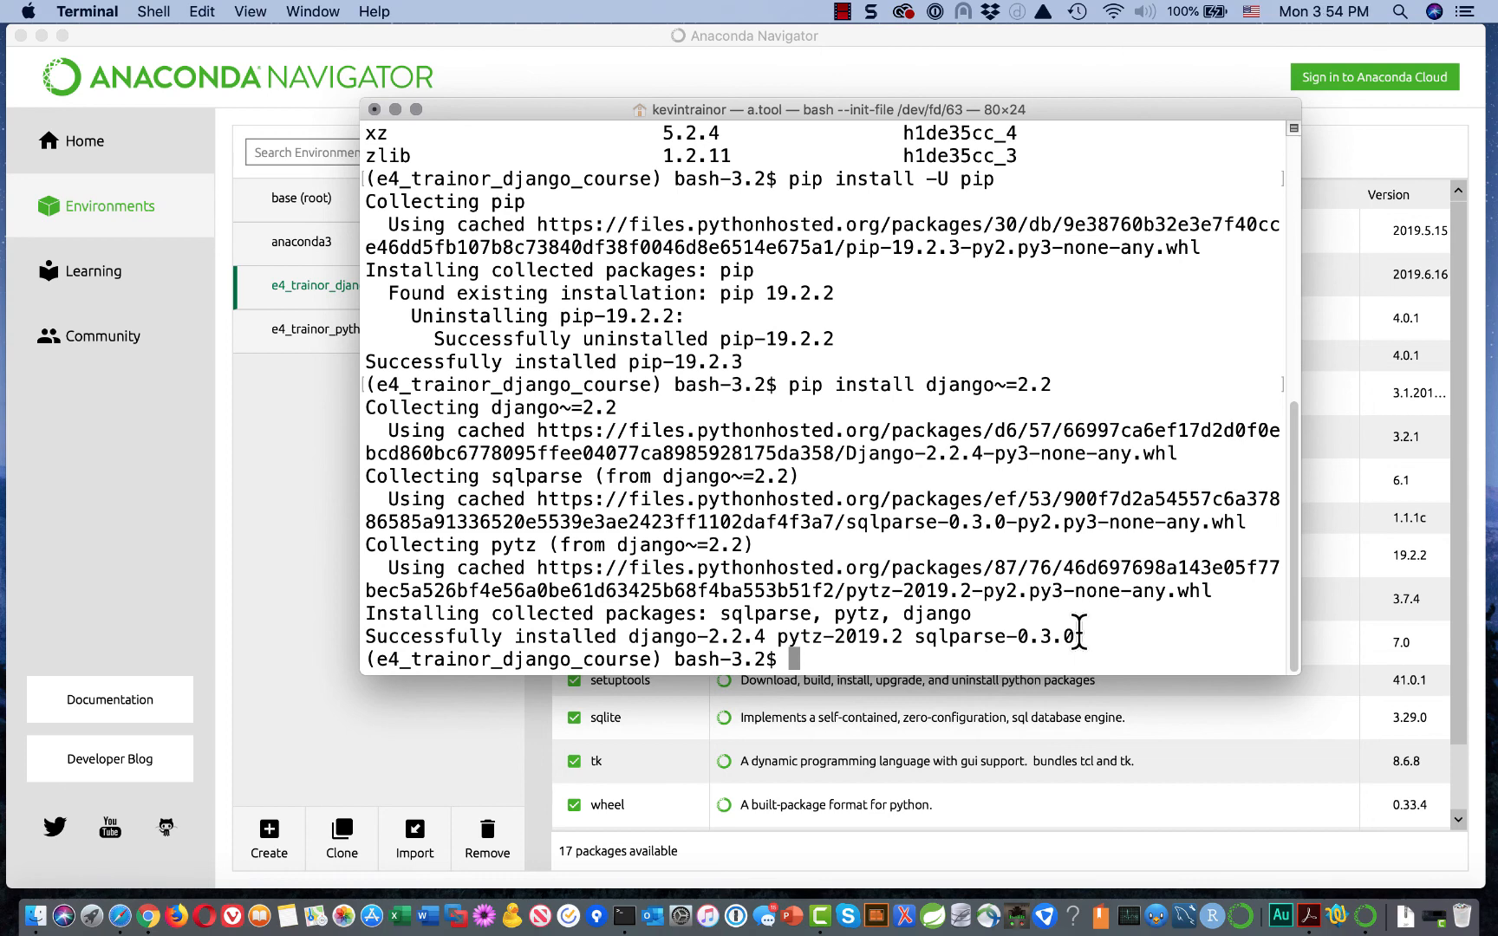
# - List the environment's packages again with conda list, and exit the shell and close its terminal window
pyautogui.write('conda list')
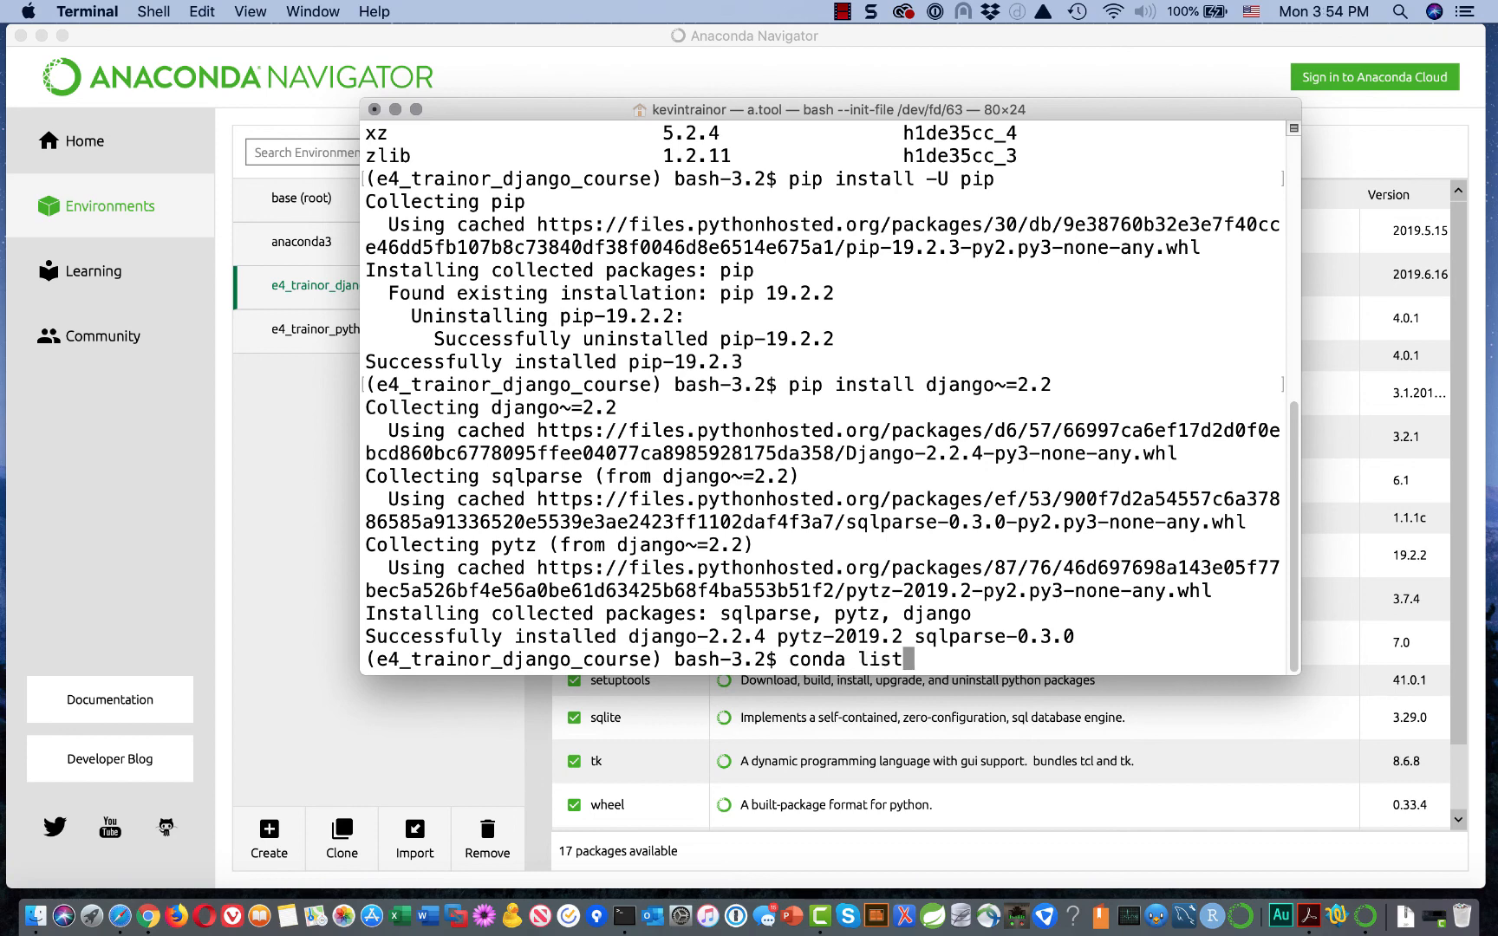
pyautogui.press('Return')
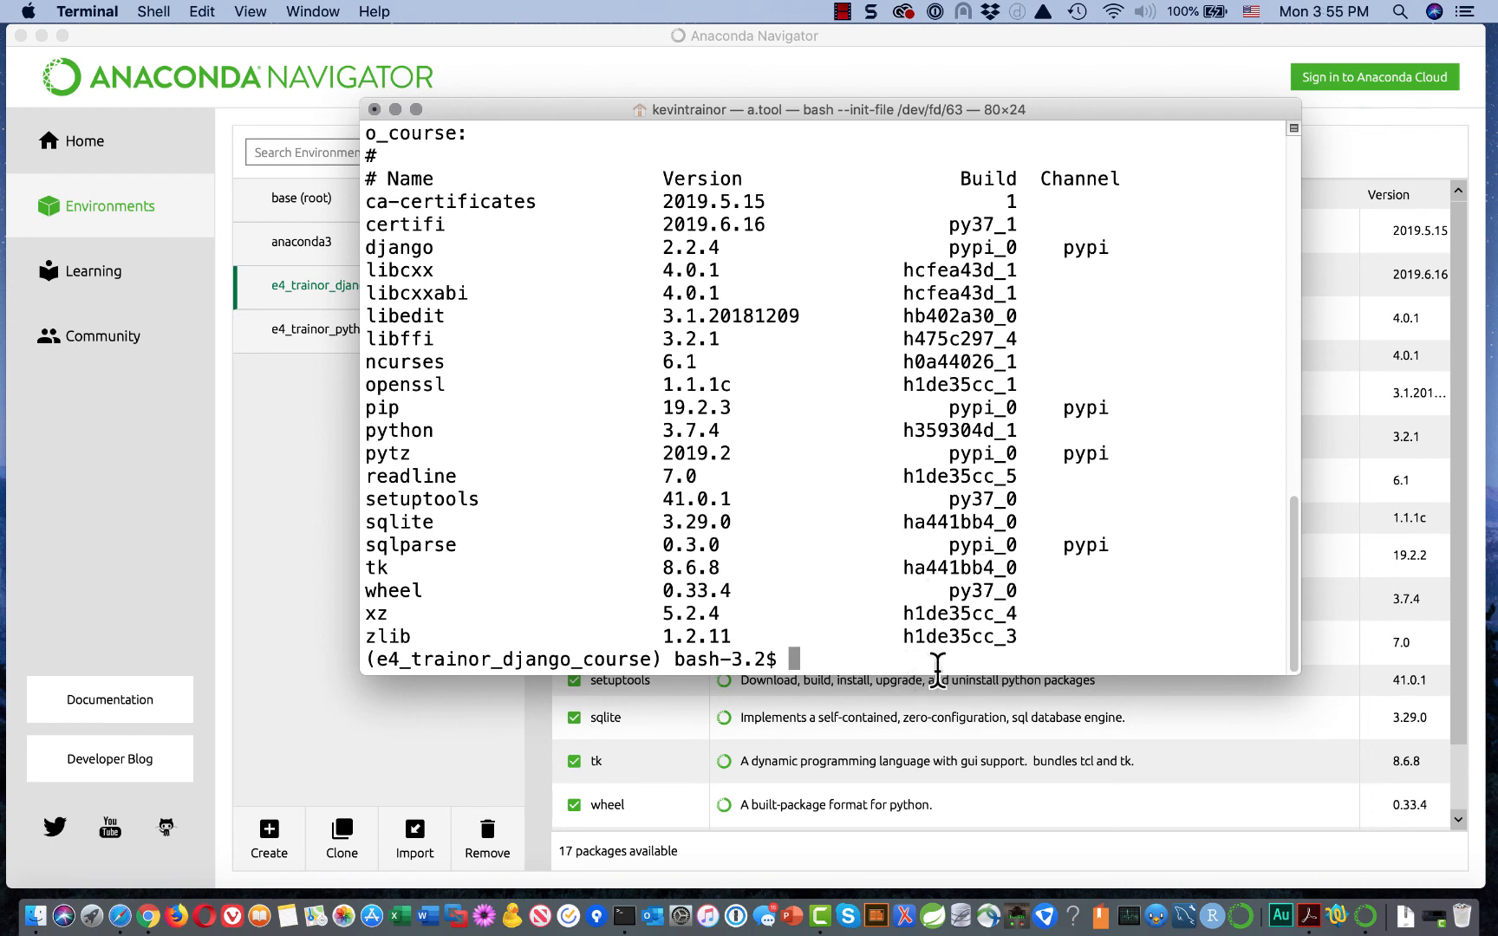
pyautogui.write('exit')
pyautogui.press('Return')
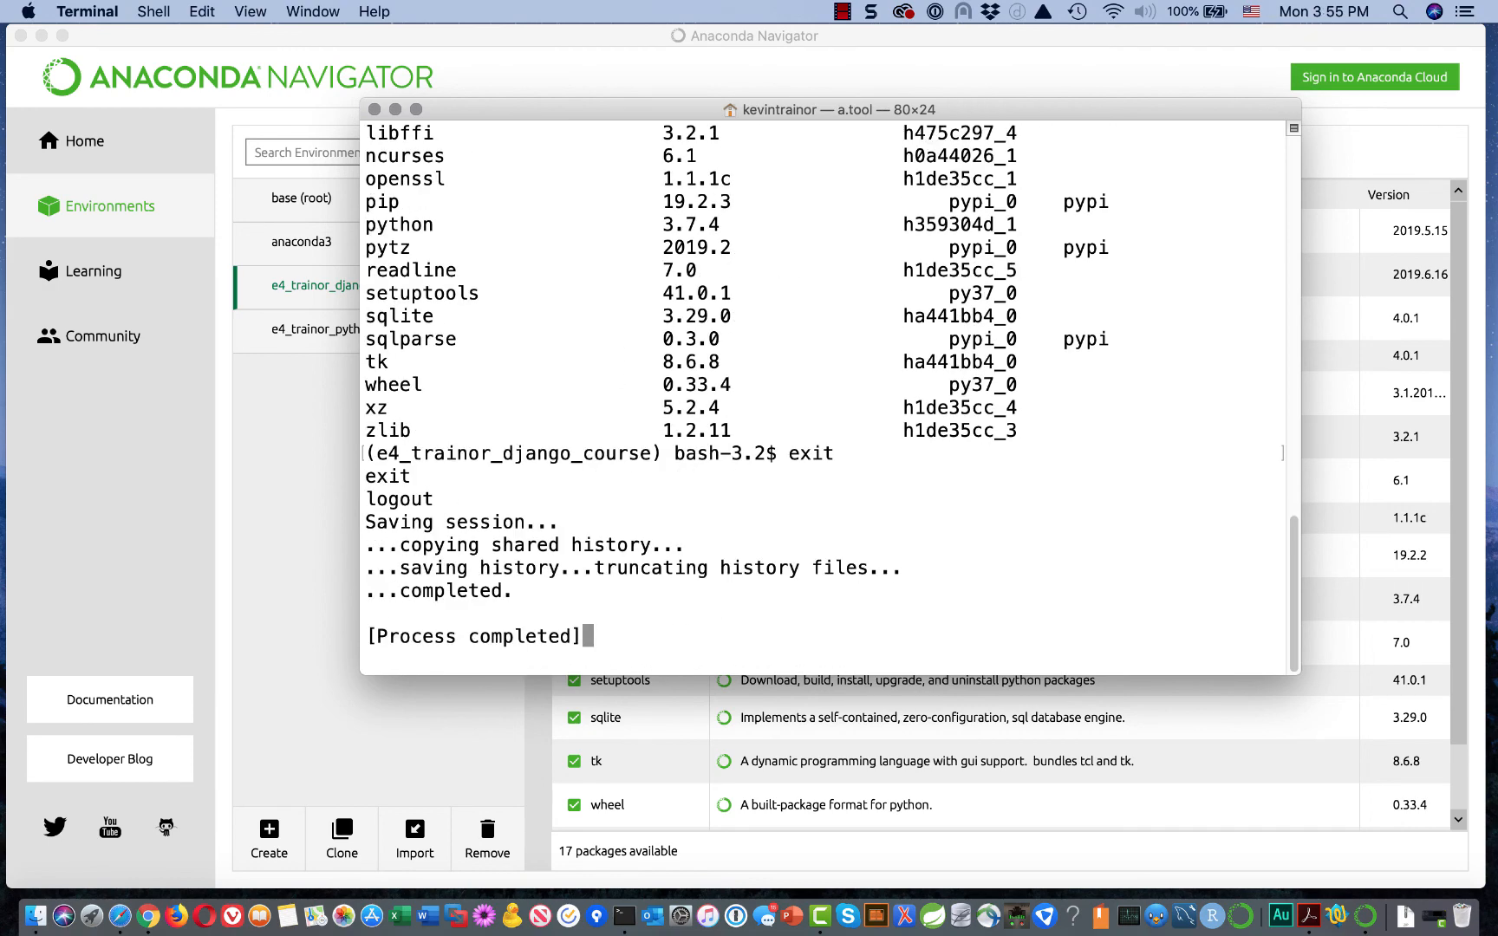
pyautogui.click(373, 109)
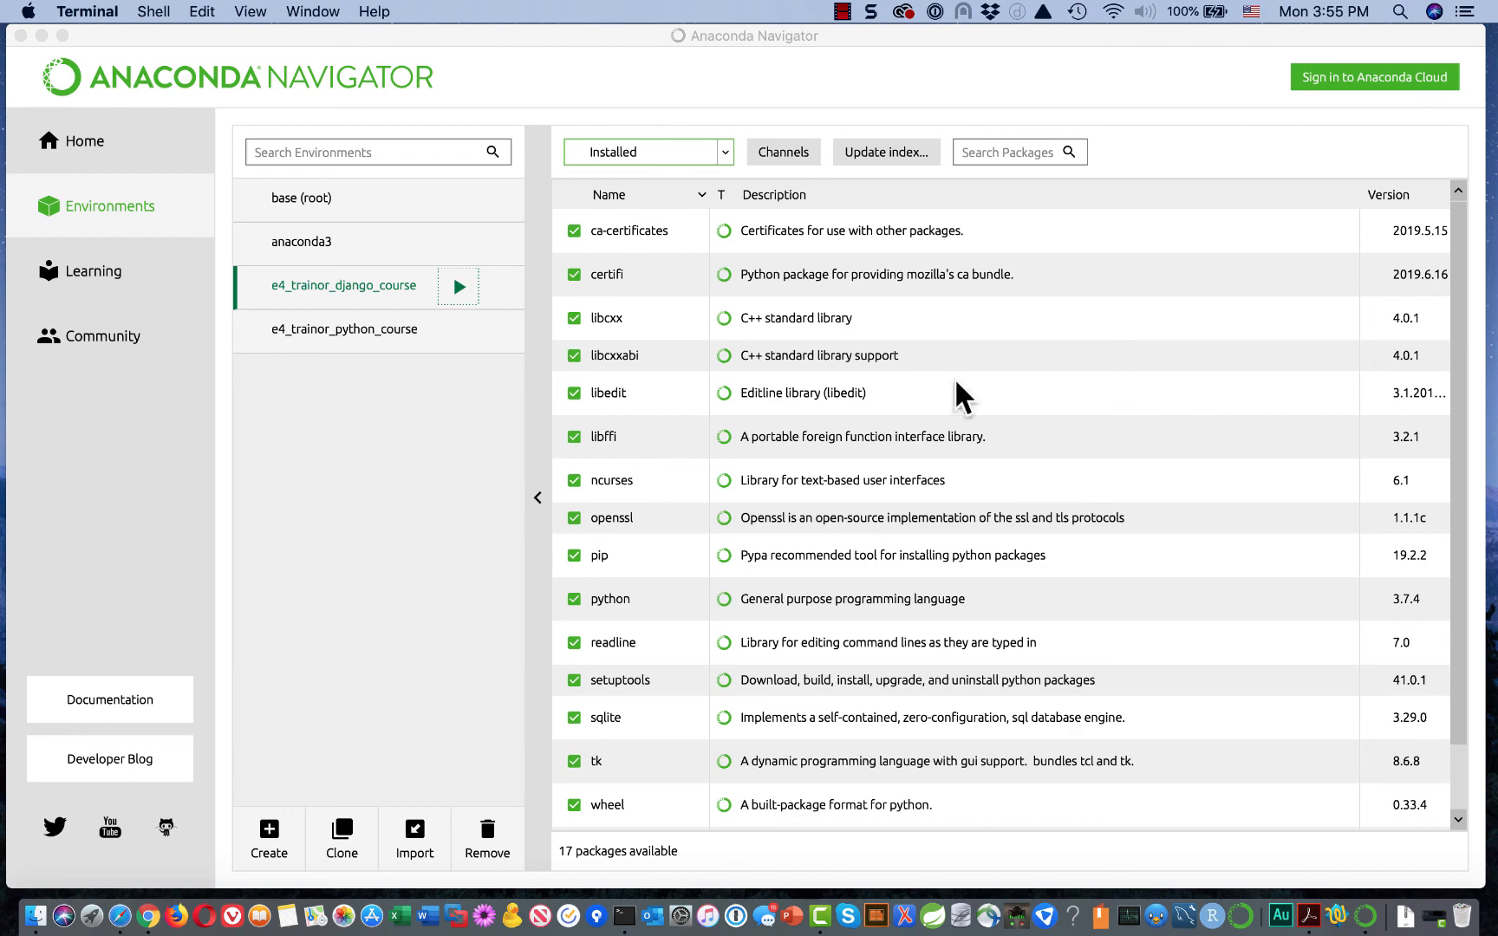
# - Open a new terminal in the Django course environment from Anaconda Navigator and run conda list
pyautogui.moveTo(1457, 283)
pyautogui.mouseDown()
pyautogui.moveTo(1449, 442)
pyautogui.moveTo(1459, 274)
pyautogui.mouseUp()
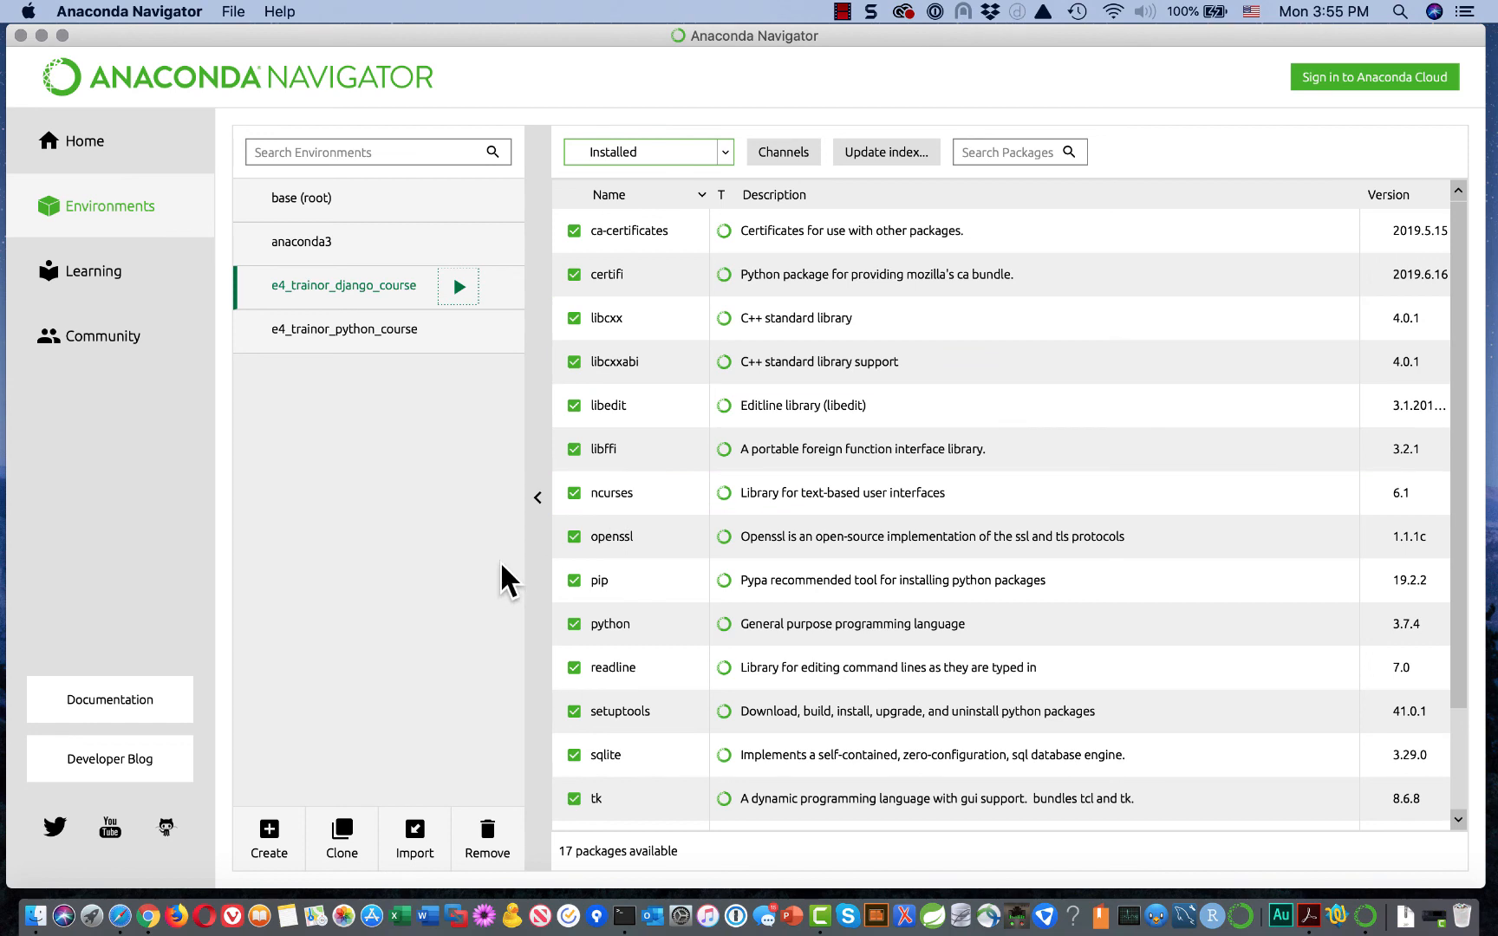
pyautogui.click(456, 284)
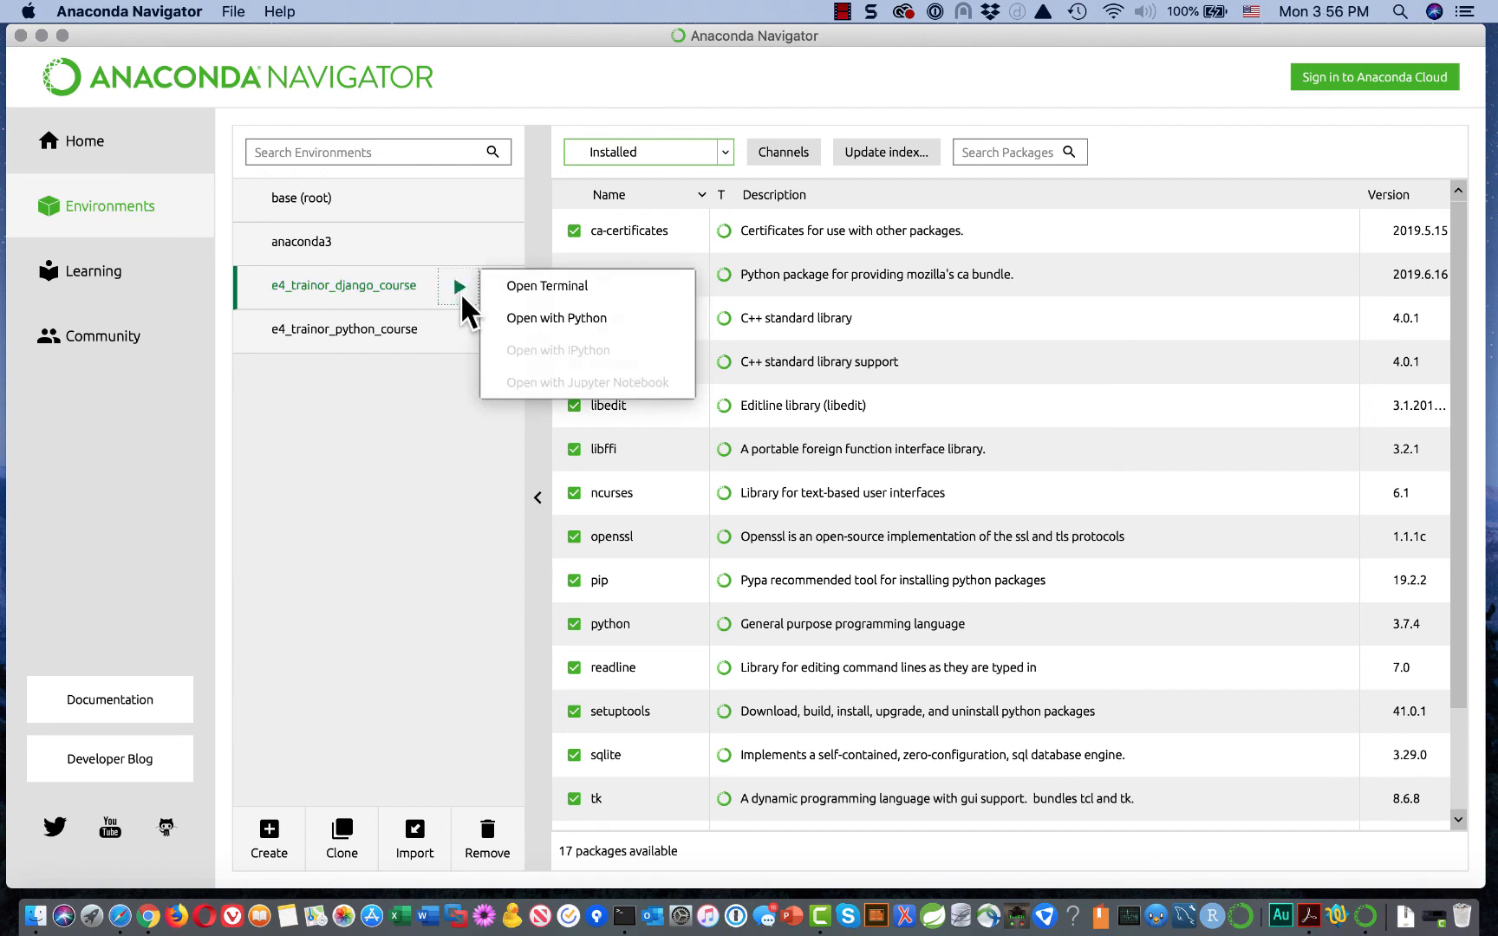
pyautogui.click(508, 286)
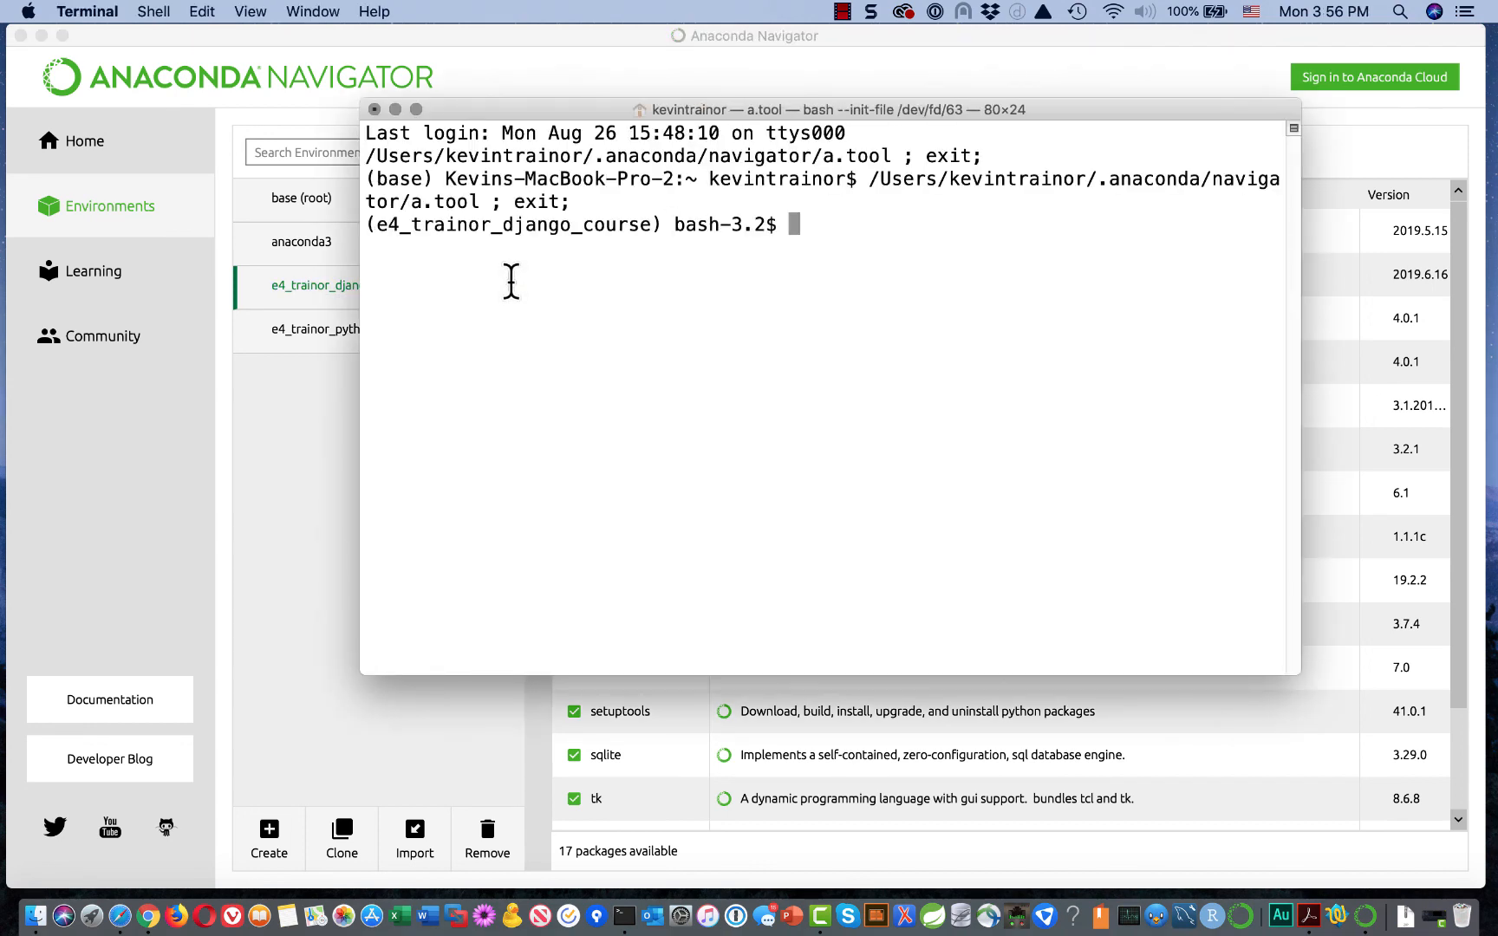
pyautogui.write('conda list')
pyautogui.press('Return')
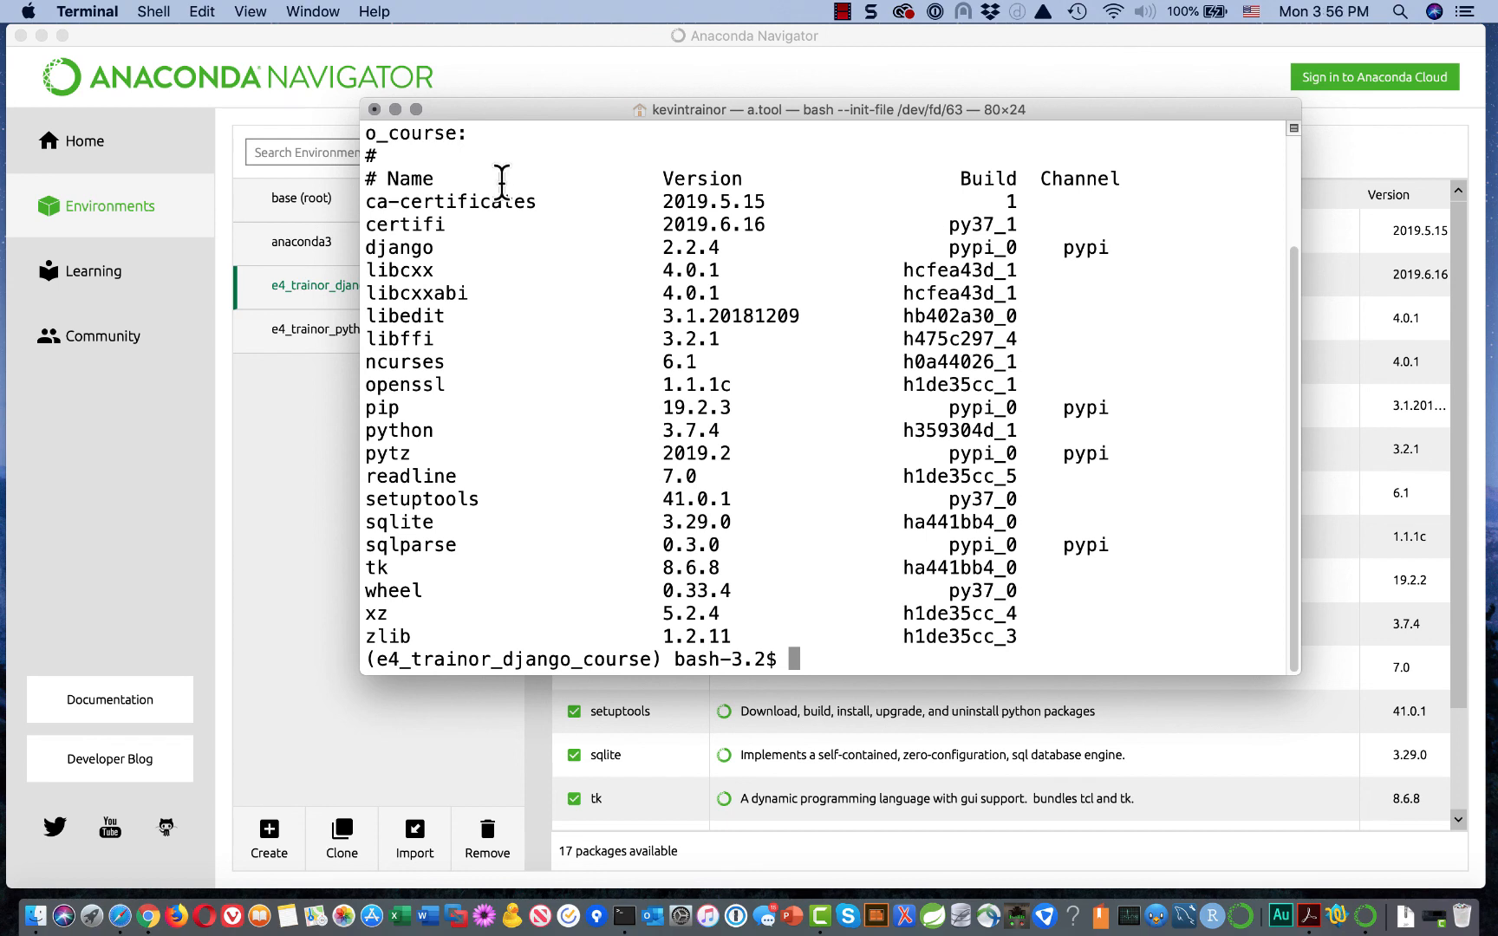
# - End the terminal session with the exit command and close its window without terminating running processes
pyautogui.click(374, 109)
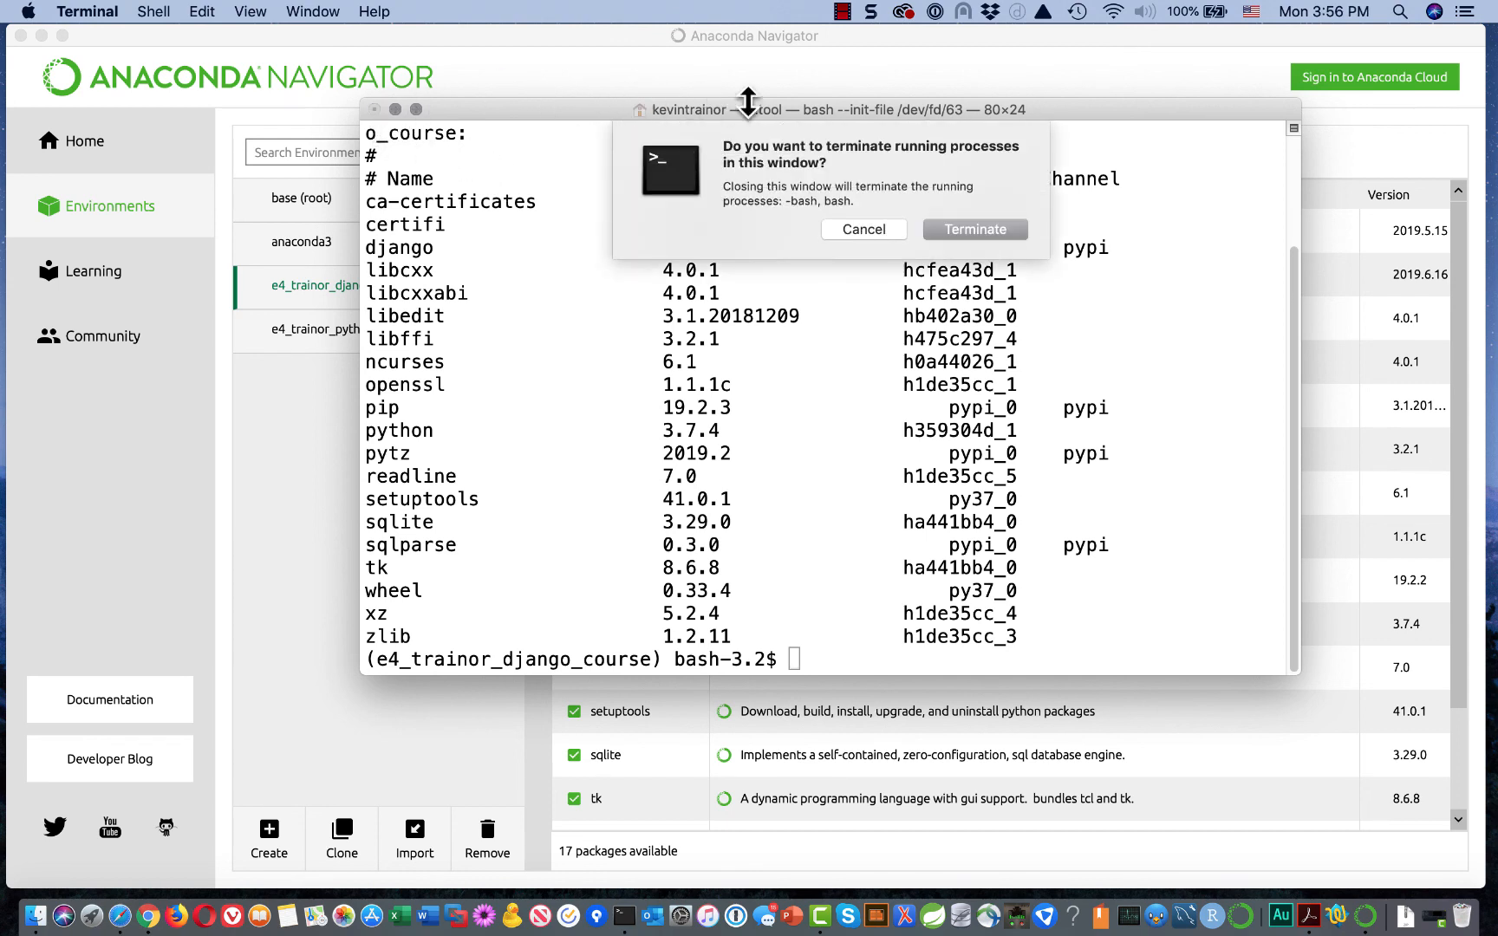
pyautogui.click(867, 229)
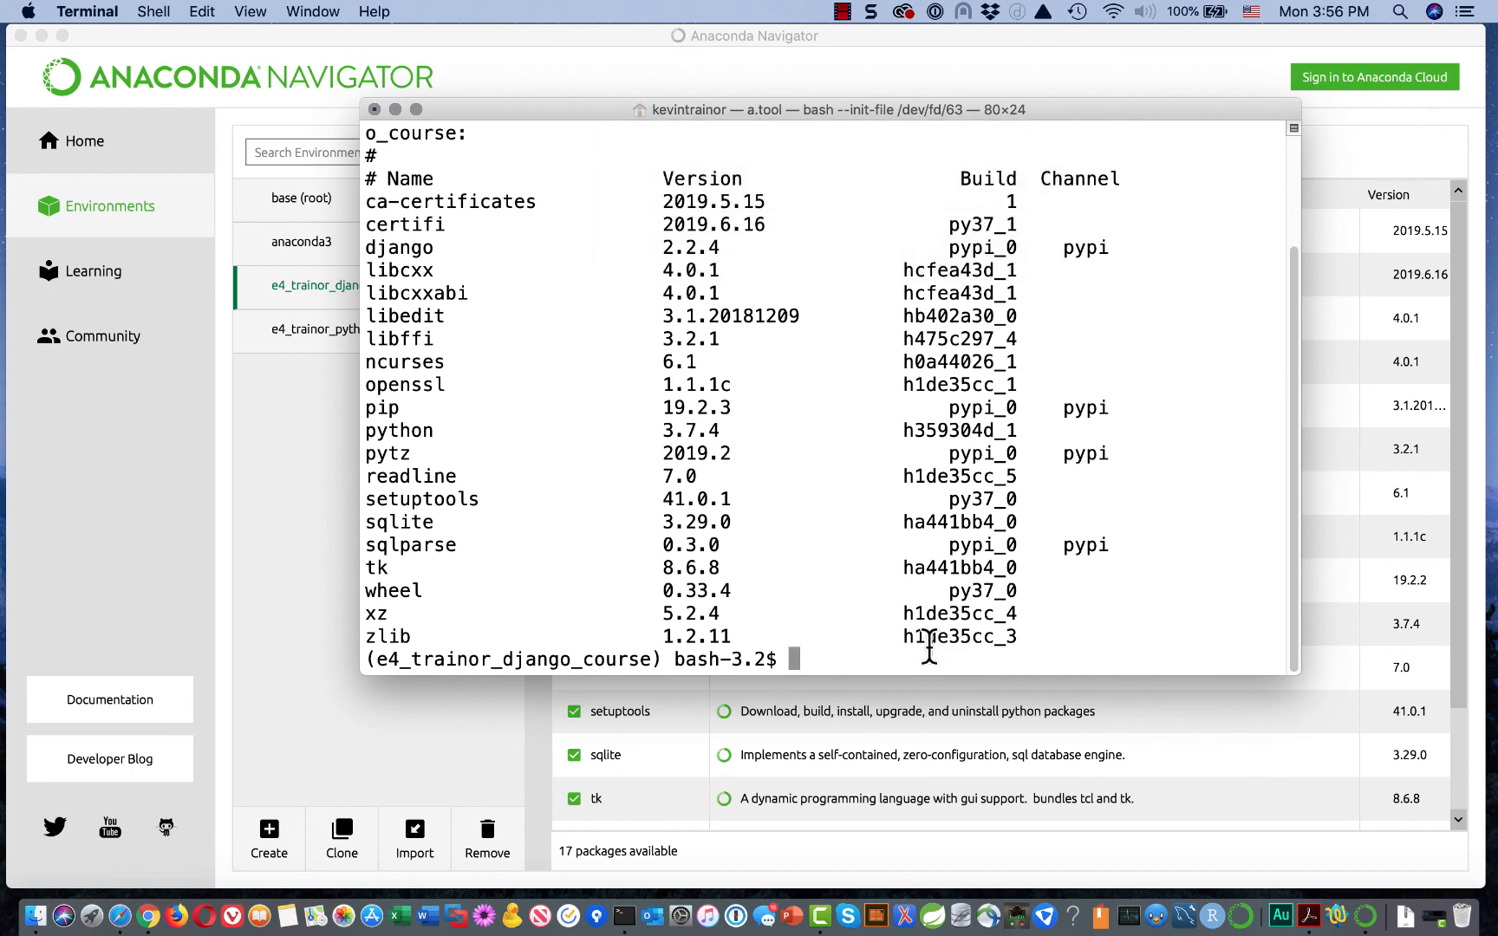
pyautogui.write('exit')
pyautogui.press('Return')
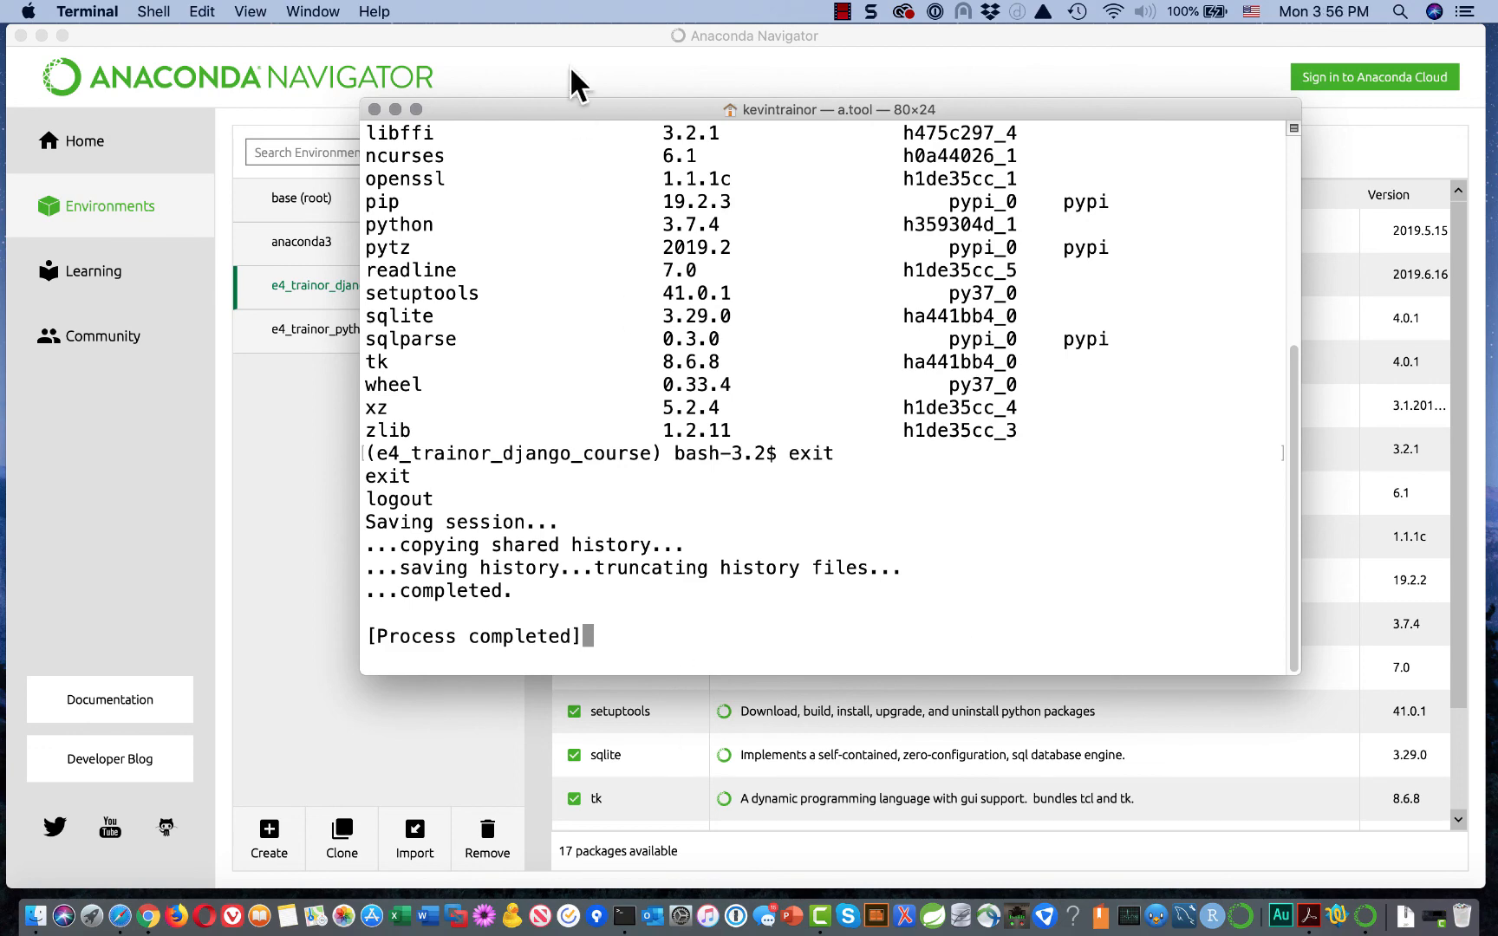
pyautogui.click(373, 109)
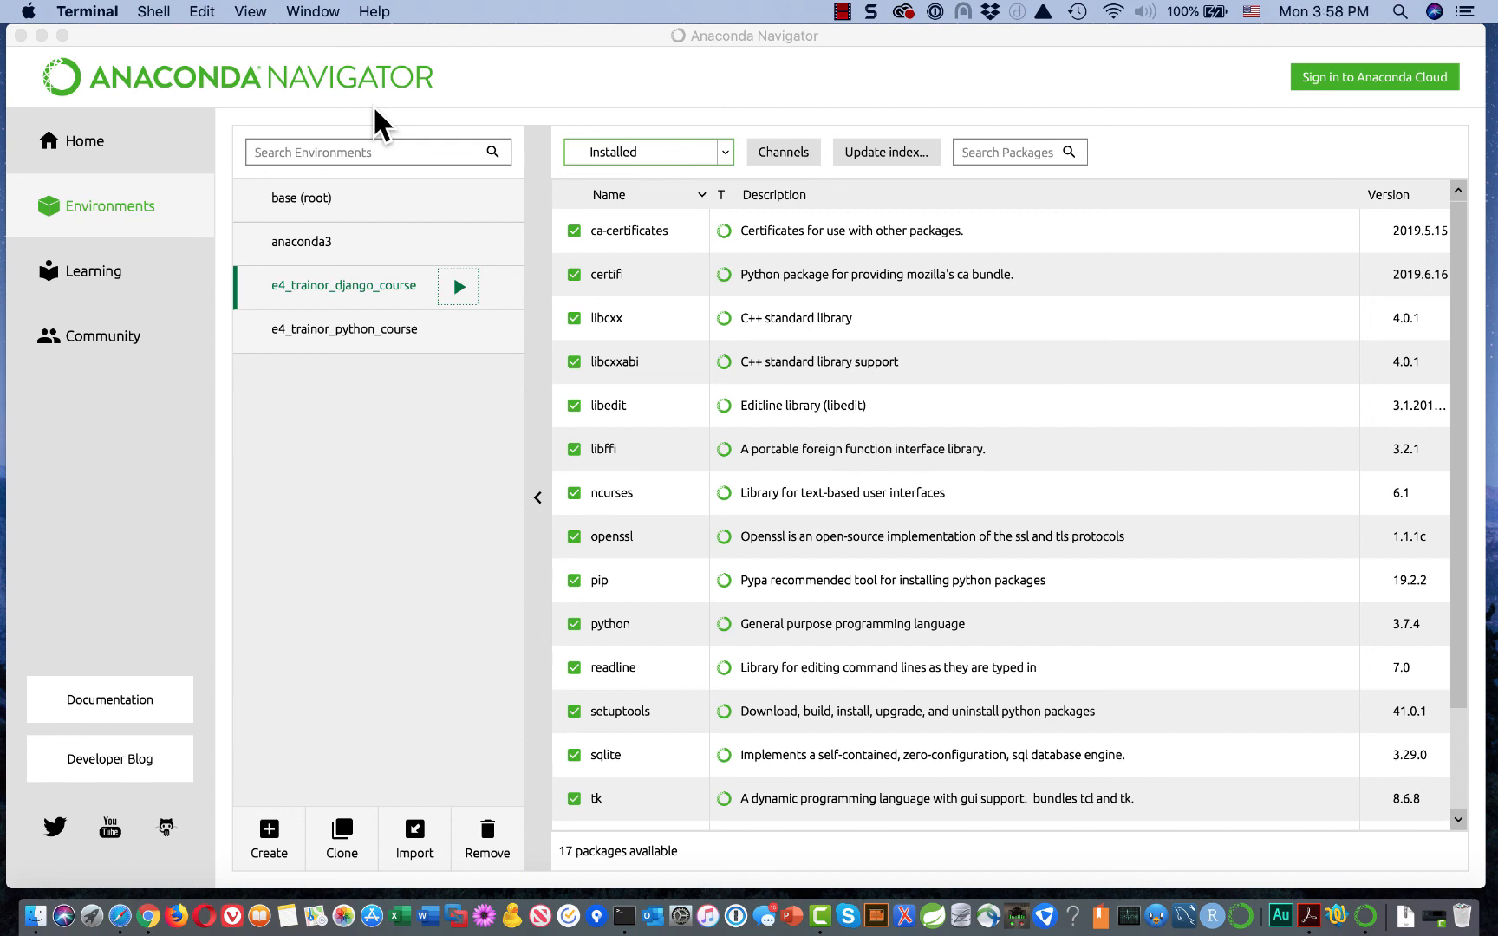
pyautogui.click(840, 11)
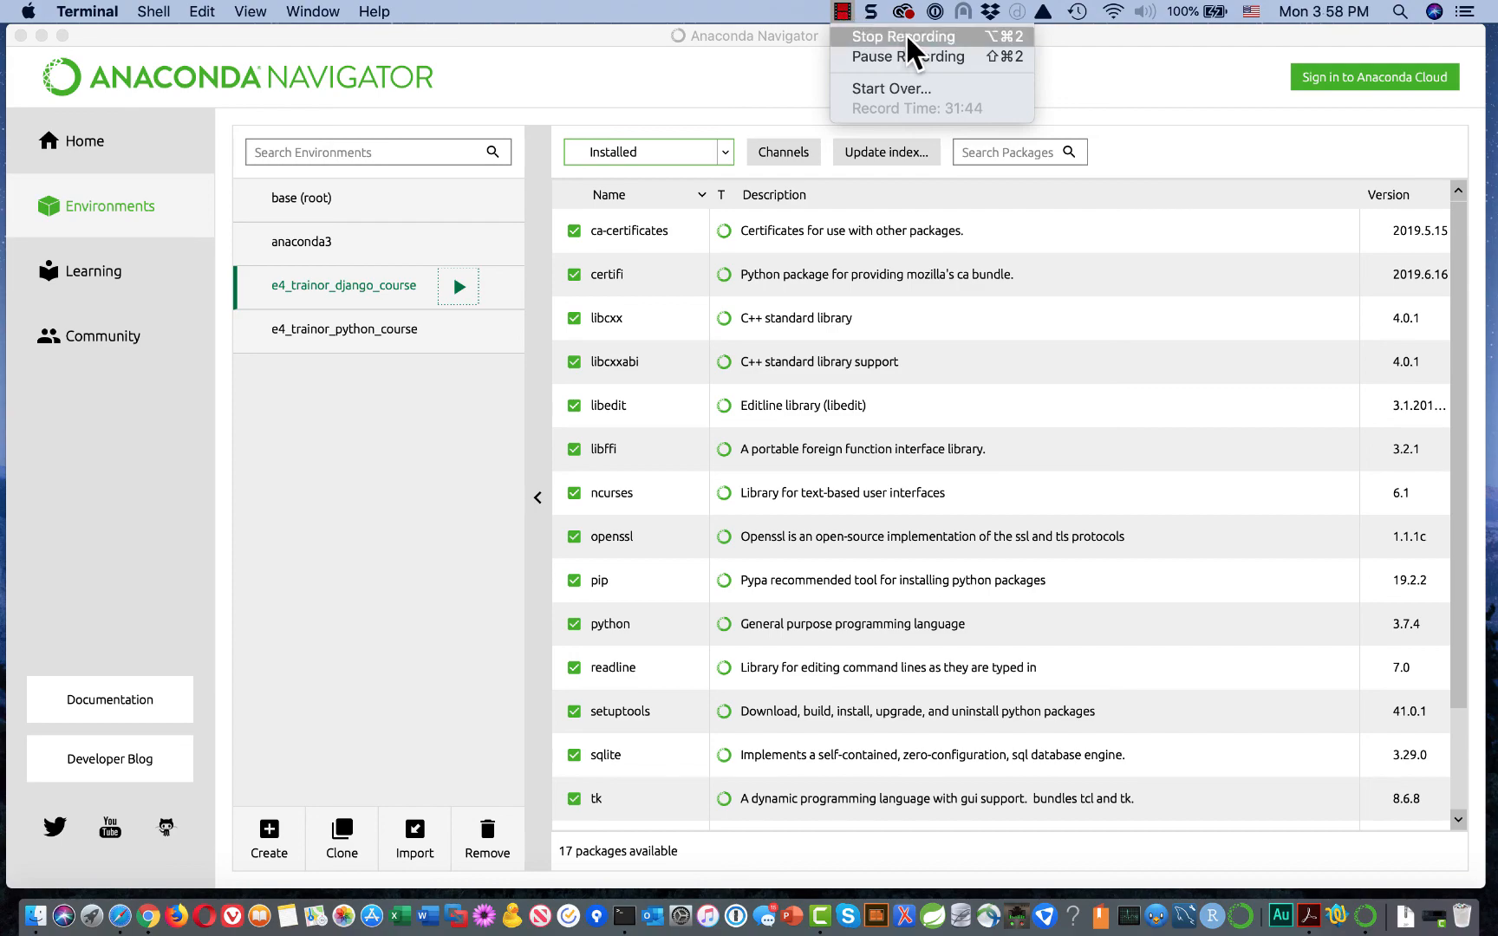